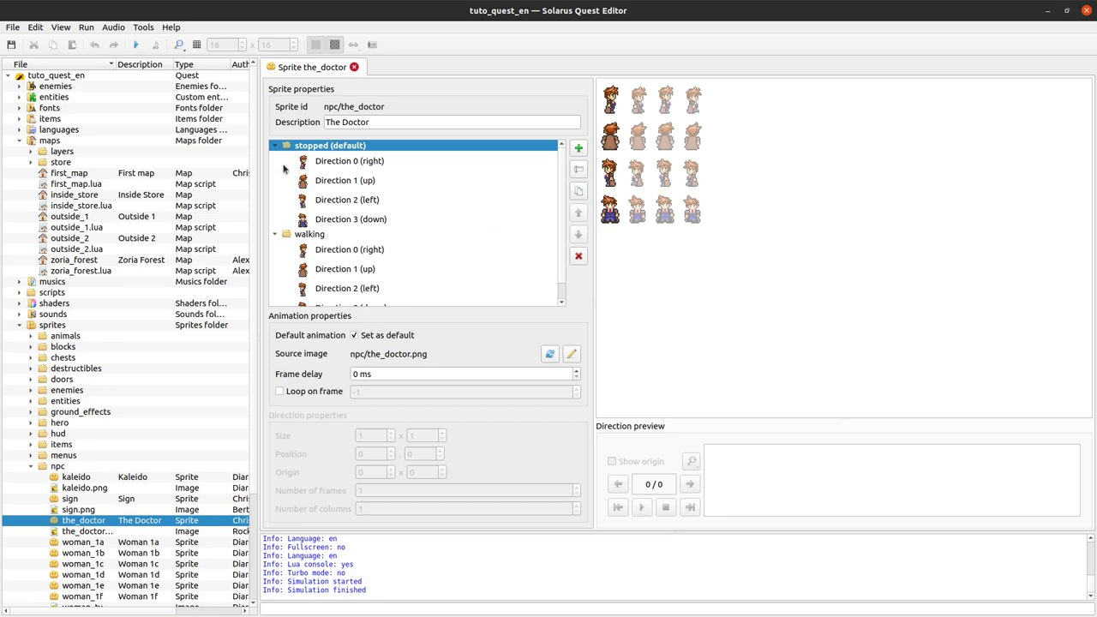
Step: Open first_map, zoom into the map view, and run the quest
{"action": "double_click", "coordinate": [67, 175]}
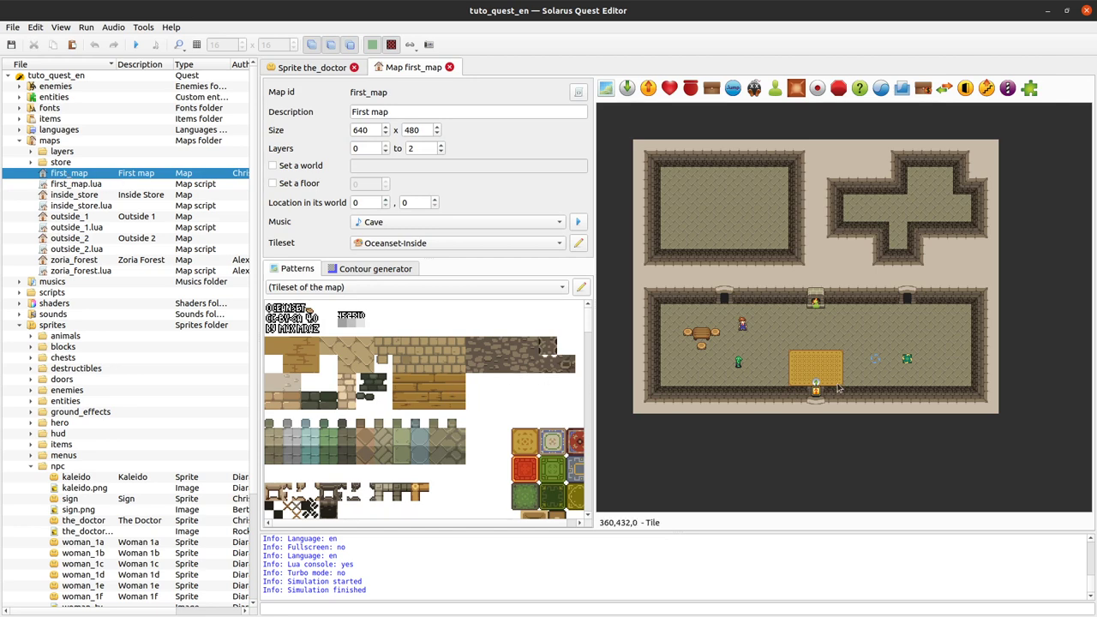
{"action": "scroll", "coordinate": [802, 326], "scroll_direction": "up", "scroll_amount": 3, "text": "ctrl"}
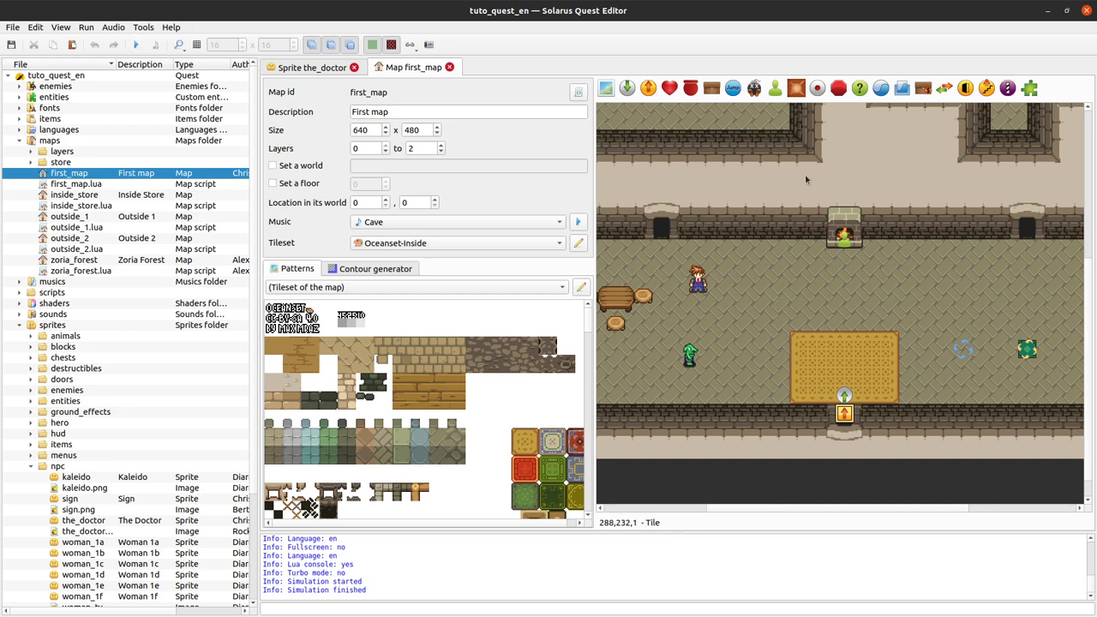
{"action": "left_click", "coordinate": [135, 44]}
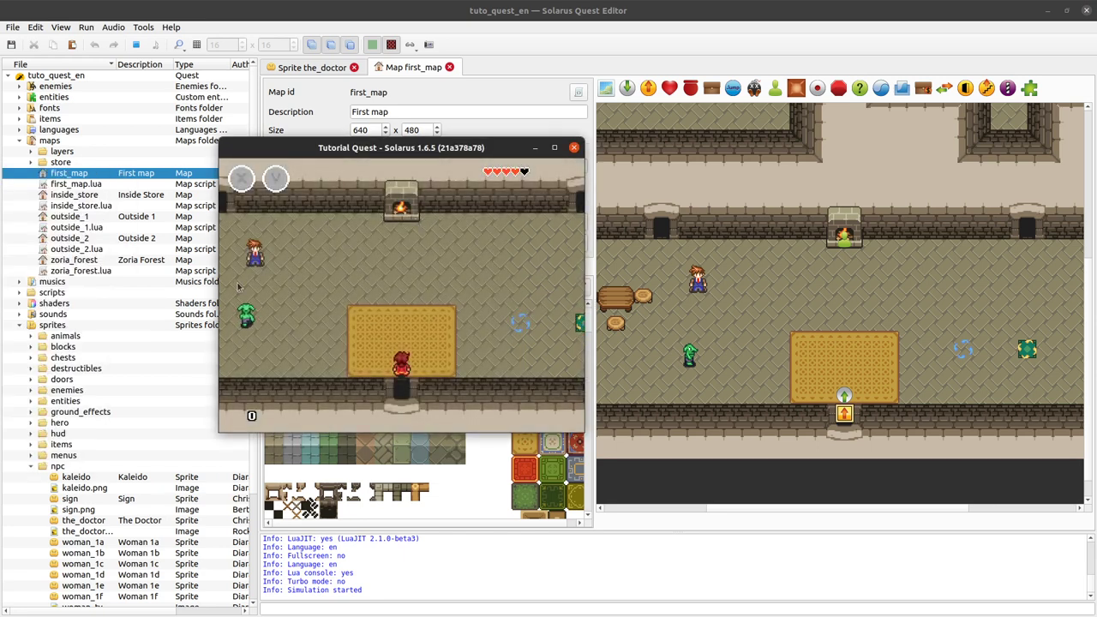
Step: Walk the hero up and down the carpet and around the room
{"action": "key", "text": "Up"}
{"action": "key", "text": "Down"}
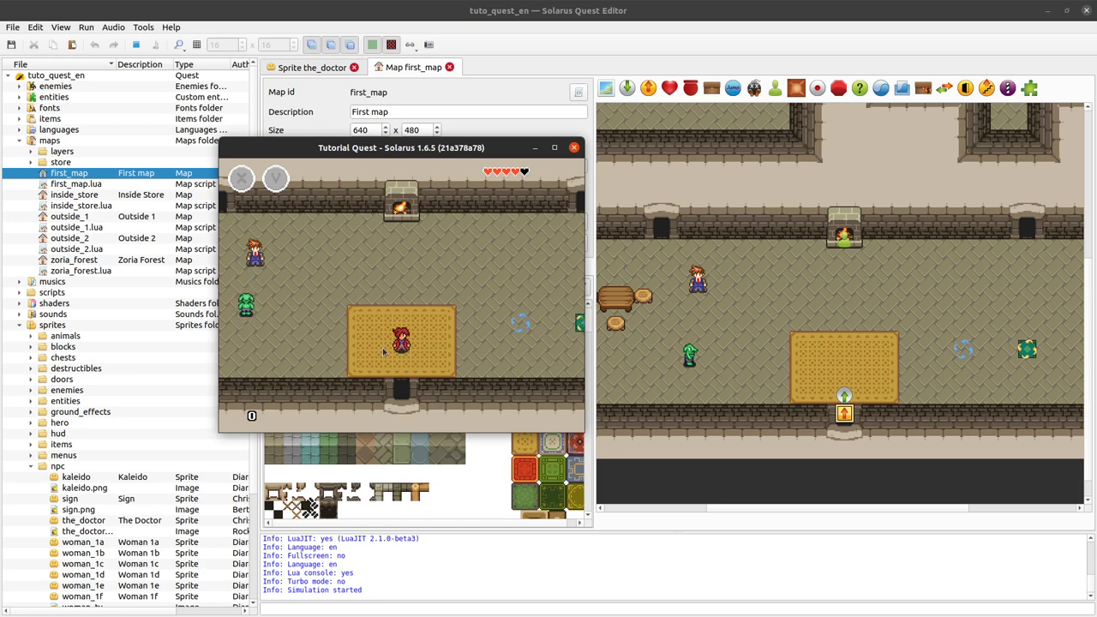
{"action": "key", "text": "Left"}
{"action": "key", "text": "Up"}
{"action": "key", "text": "Down"}
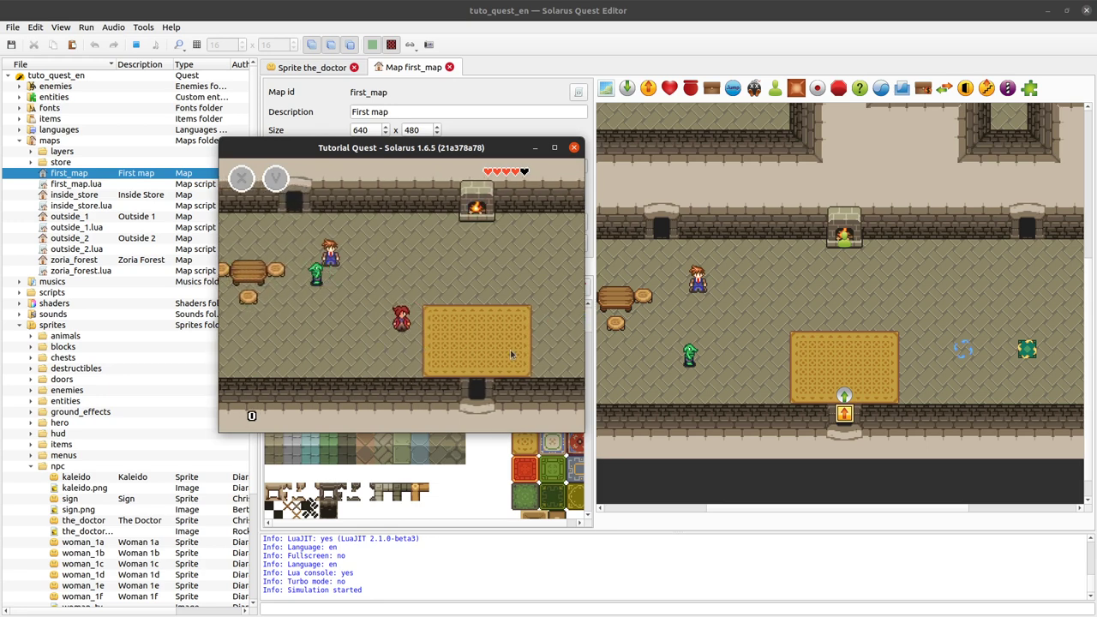
{"action": "key", "text": "Left"}
{"action": "key", "text": "Up"}
{"action": "key", "text": "Up"}
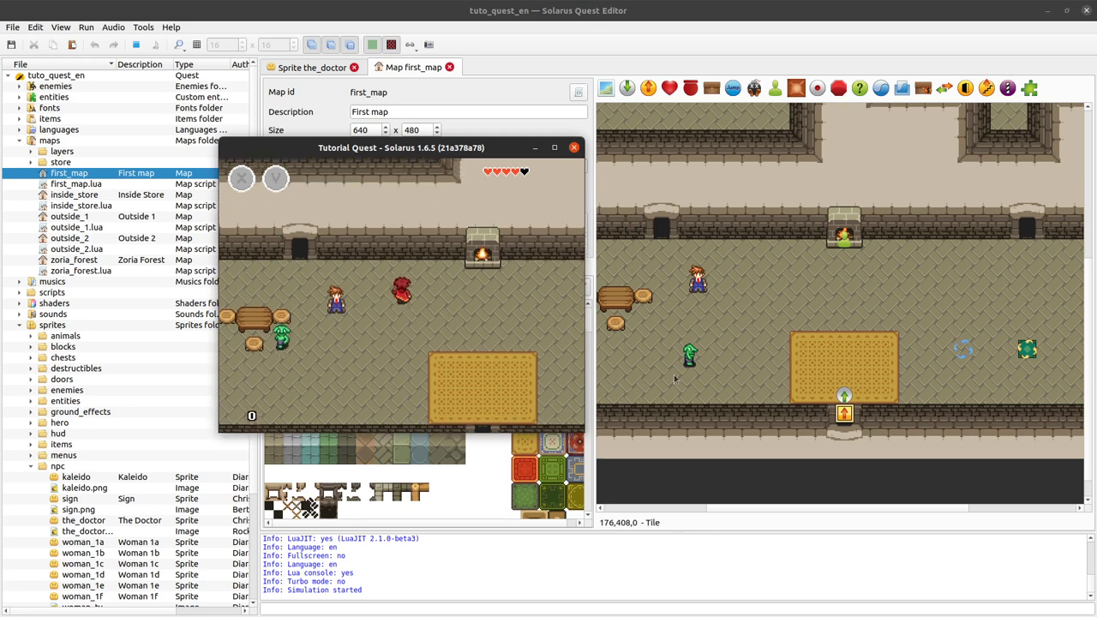
{"action": "key", "text": "Down"}
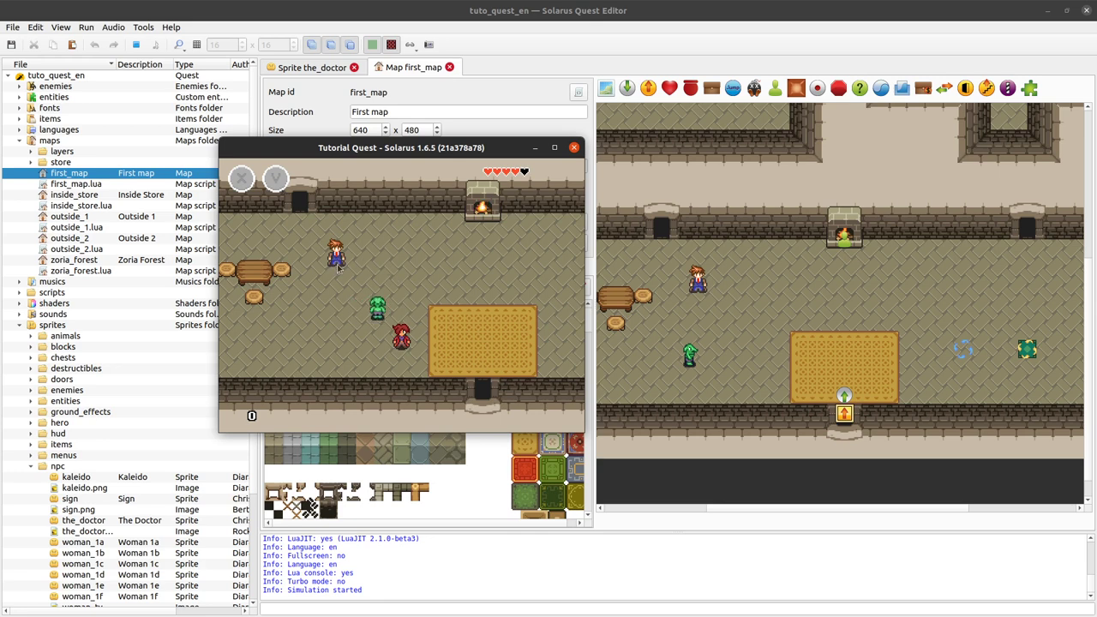
Step: Walk the hero up toward the NPCs and across the room, then quit the game
{"action": "key", "text": "Up"}
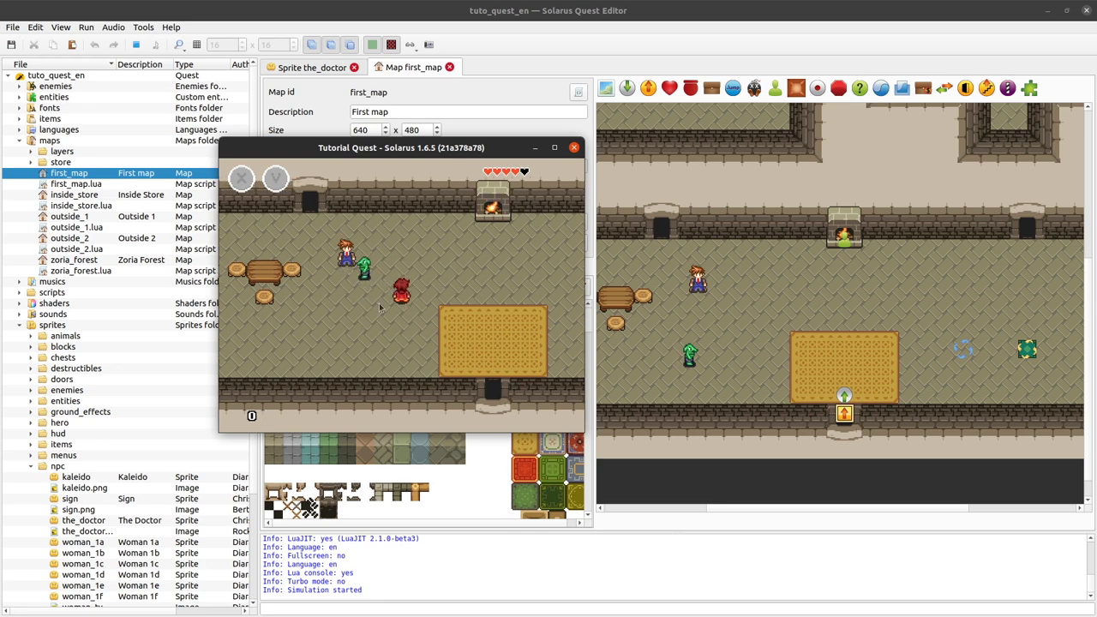
{"action": "key", "text": "Up"}
{"action": "key", "text": "Right"}
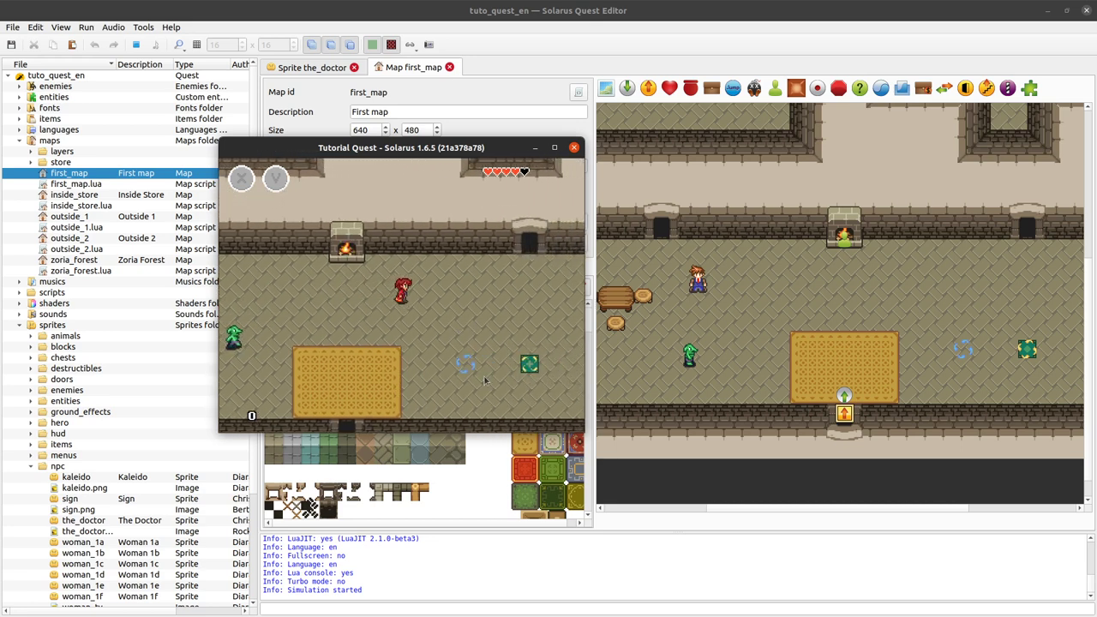
{"action": "key", "text": "Right"}
{"action": "key", "text": "Up"}
{"action": "key", "text": "Left"}
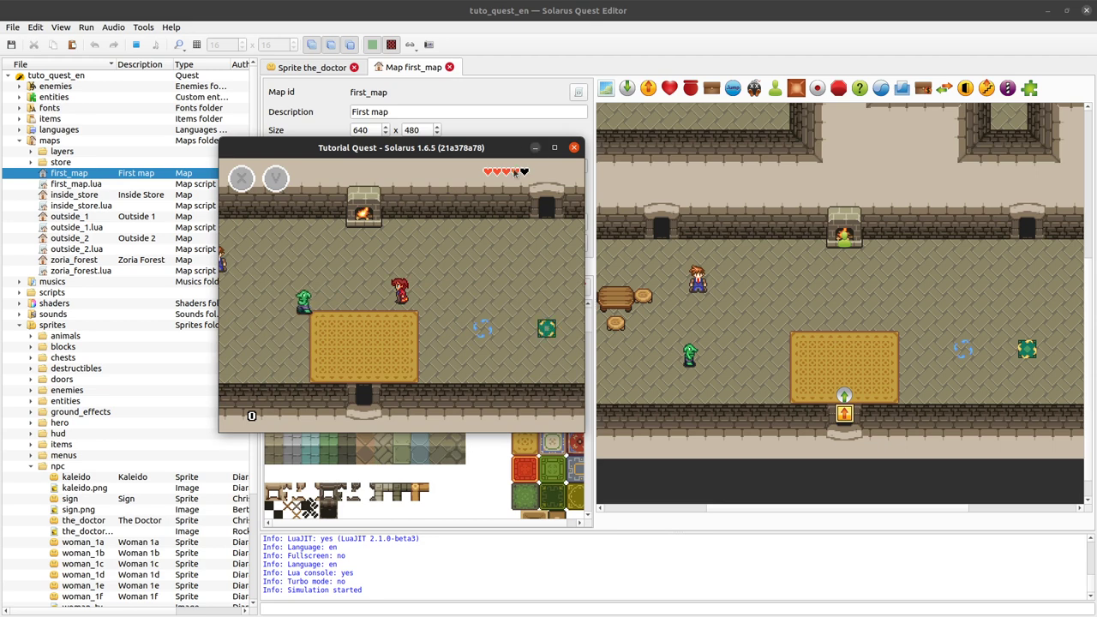
{"action": "key", "text": "Down"}
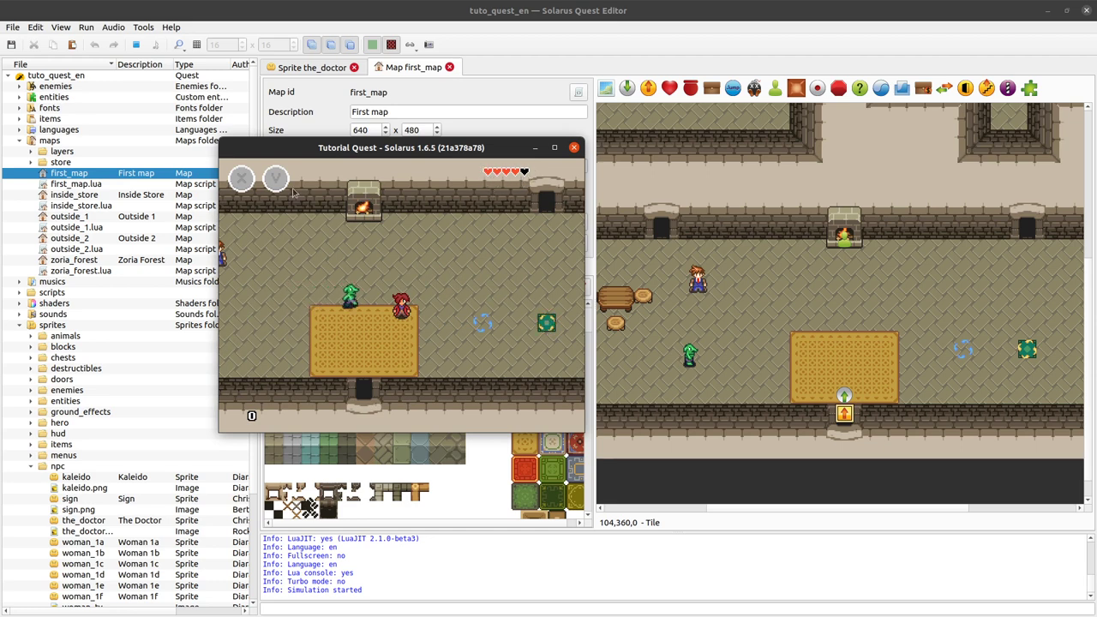
{"action": "key", "text": "Up"}
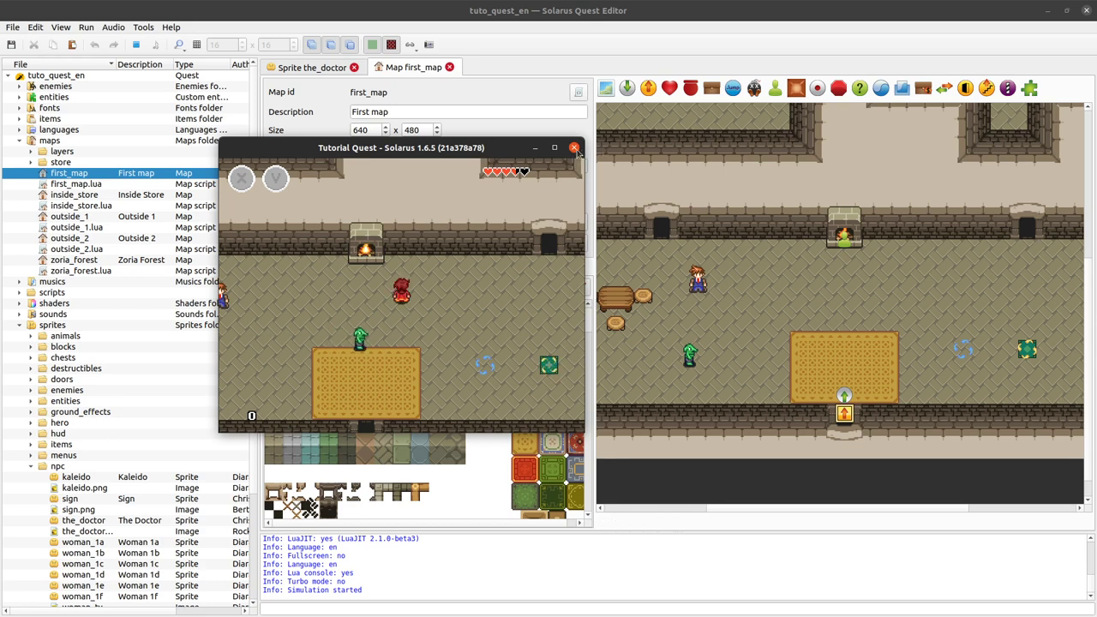
{"action": "left_click", "coordinate": [574, 148]}
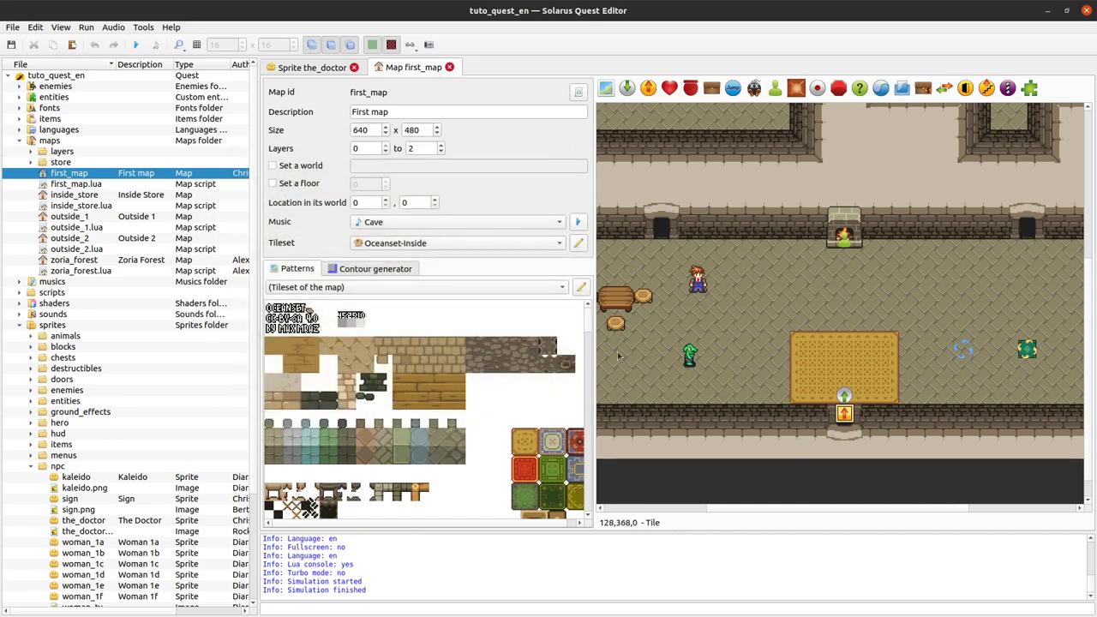
{"action": "scroll", "coordinate": [961, 362], "scroll_direction": "right", "scroll_amount": 2}
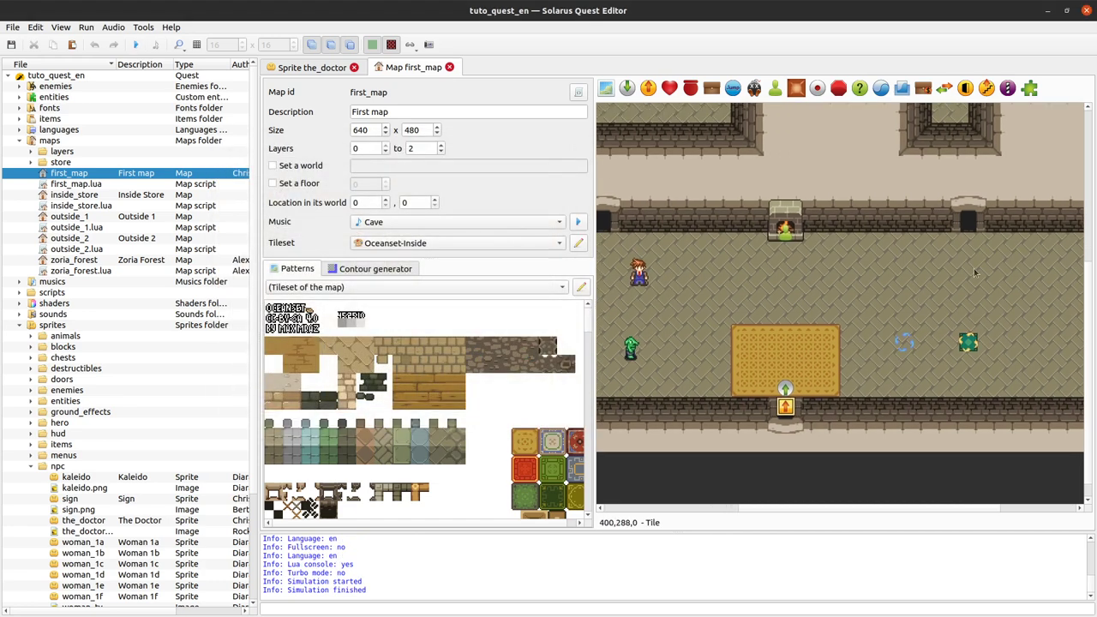
{"action": "double_click", "coordinate": [968, 341]}
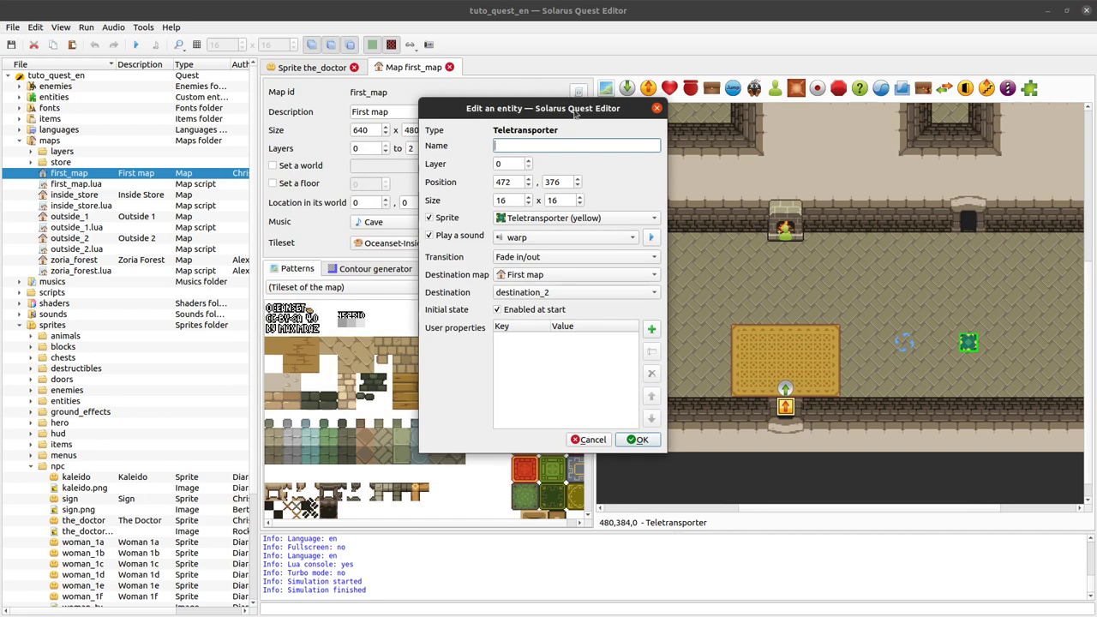
{"action": "left_click_drag", "start_coordinate": [532, 114], "coordinate": [370, 90]}
{"action": "left_click", "coordinate": [293, 197]}
{"action": "left_click", "coordinate": [291, 197]}
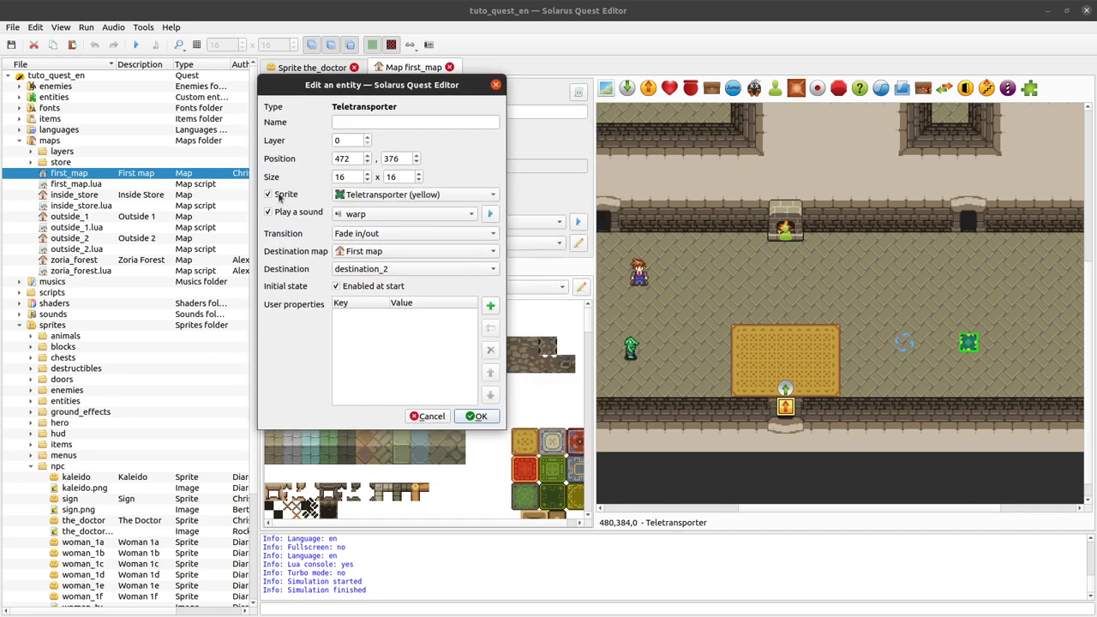
{"action": "left_click", "coordinate": [482, 199]}
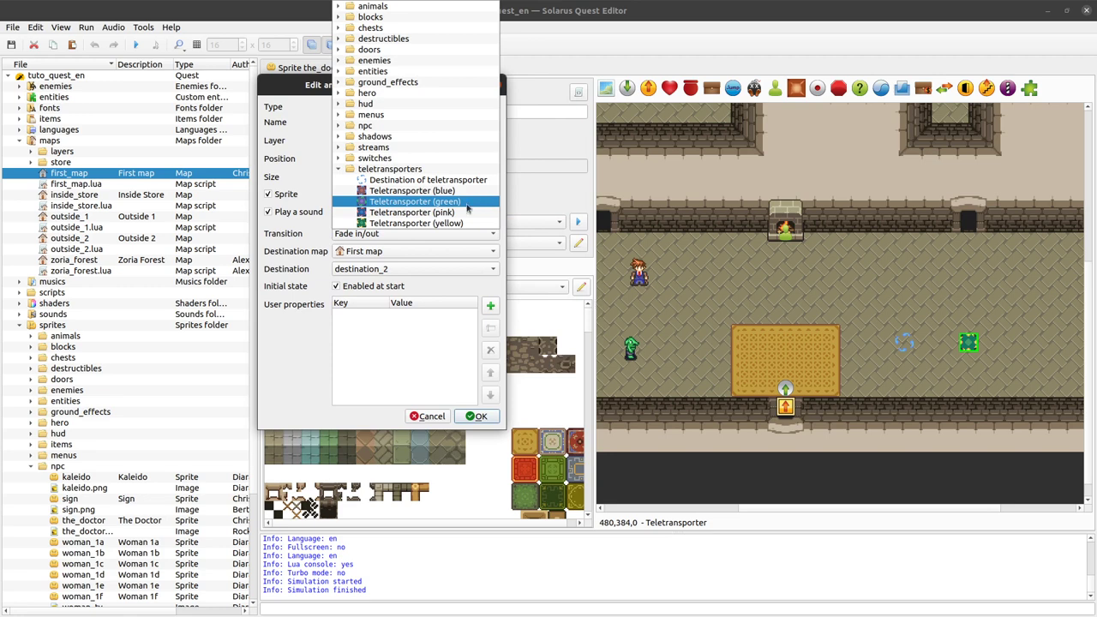
{"action": "left_click", "coordinate": [413, 223]}
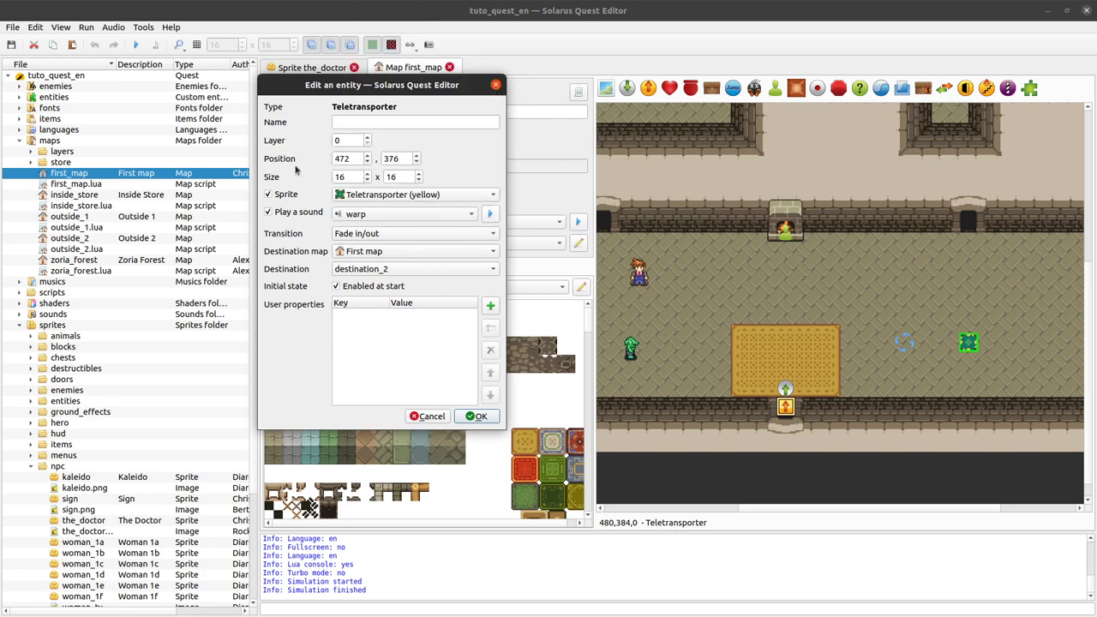
{"action": "left_click", "coordinate": [431, 415]}
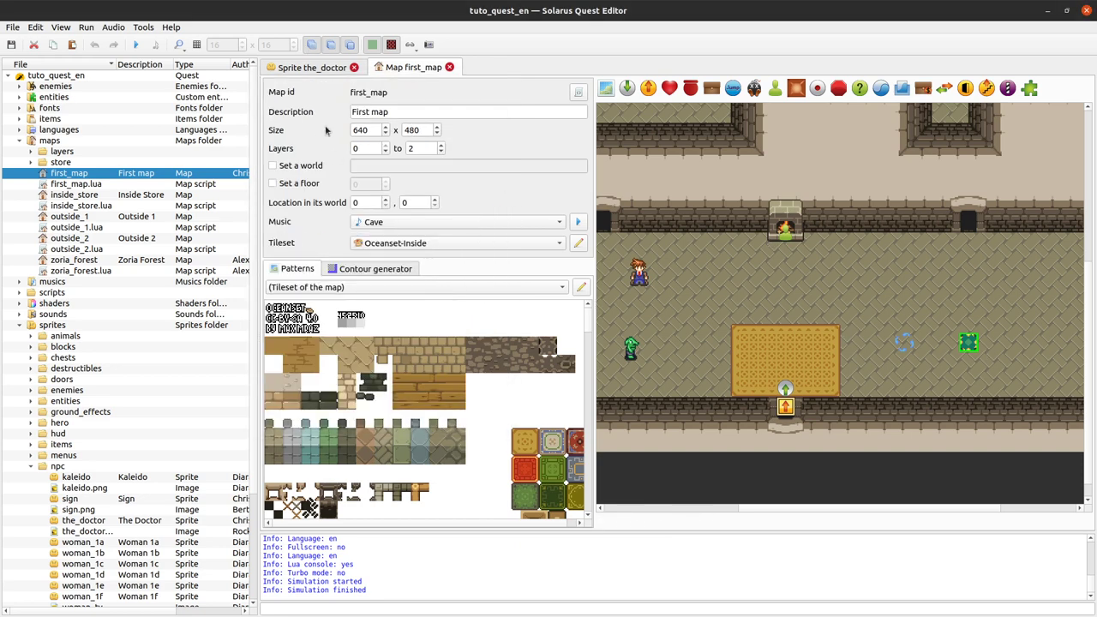
{"action": "left_click", "coordinate": [31, 465]}
Step: Expand the hero sprites folder and open the tunic1 and sword1 sprites
{"action": "left_click", "coordinate": [31, 422]}
{"action": "scroll", "coordinate": [129, 342], "scroll_direction": "down", "scroll_amount": 9}
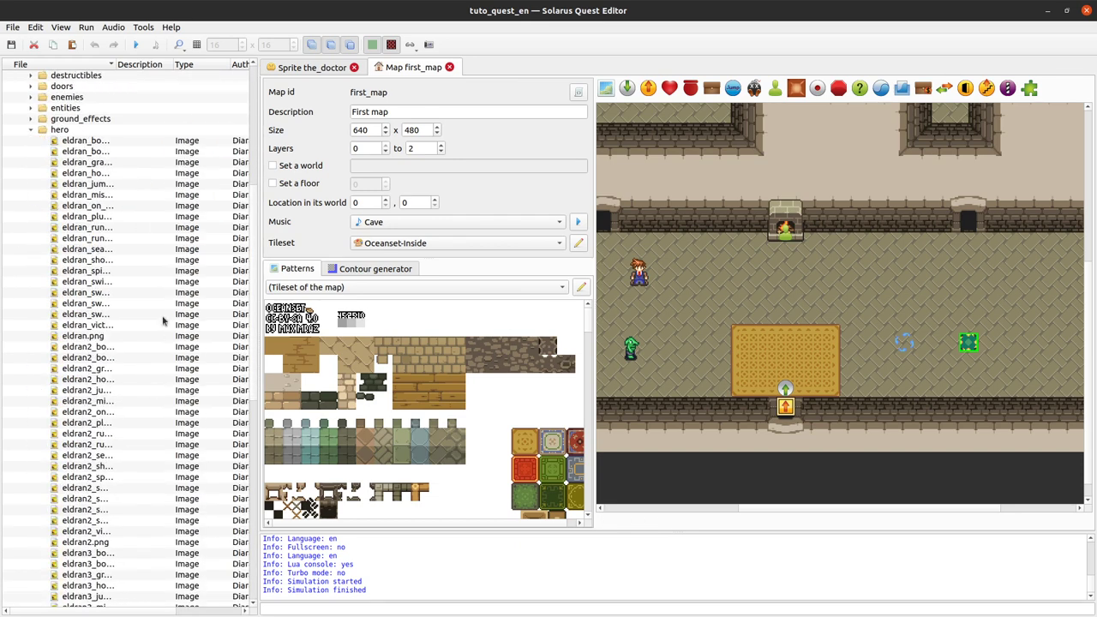
{"action": "scroll", "coordinate": [146, 409], "scroll_direction": "down", "scroll_amount": 15}
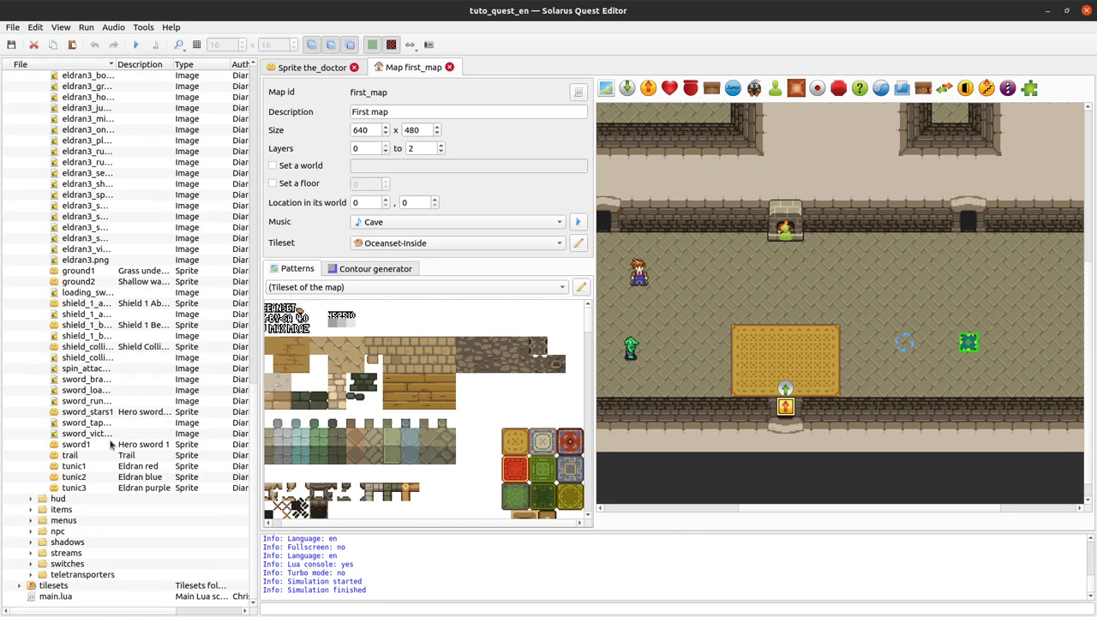
{"action": "double_click", "coordinate": [79, 466]}
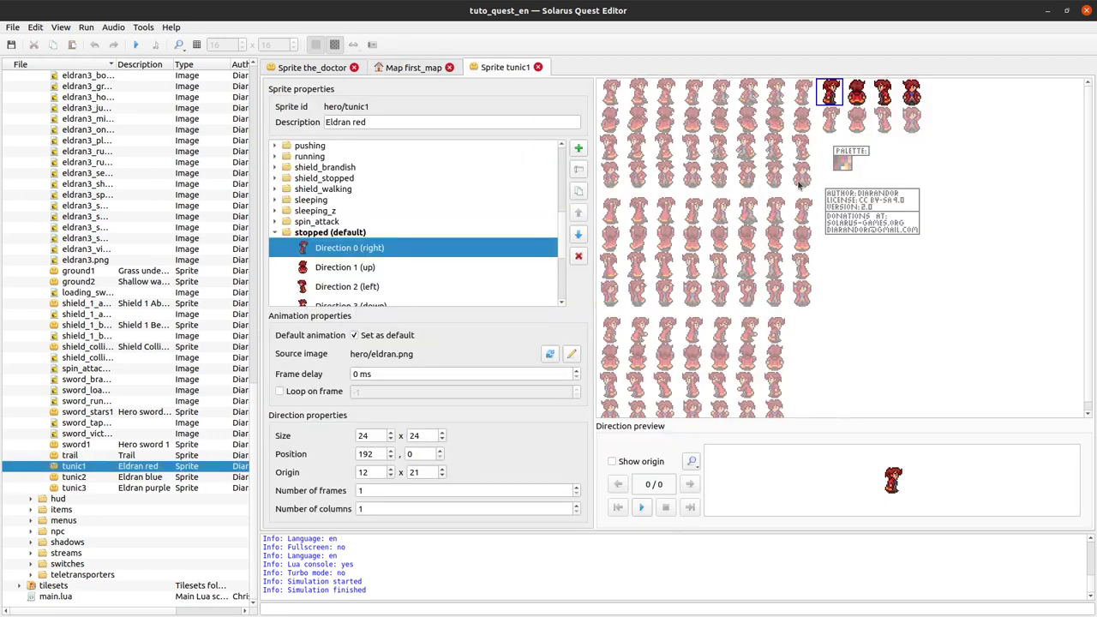
{"action": "double_click", "coordinate": [79, 445]}
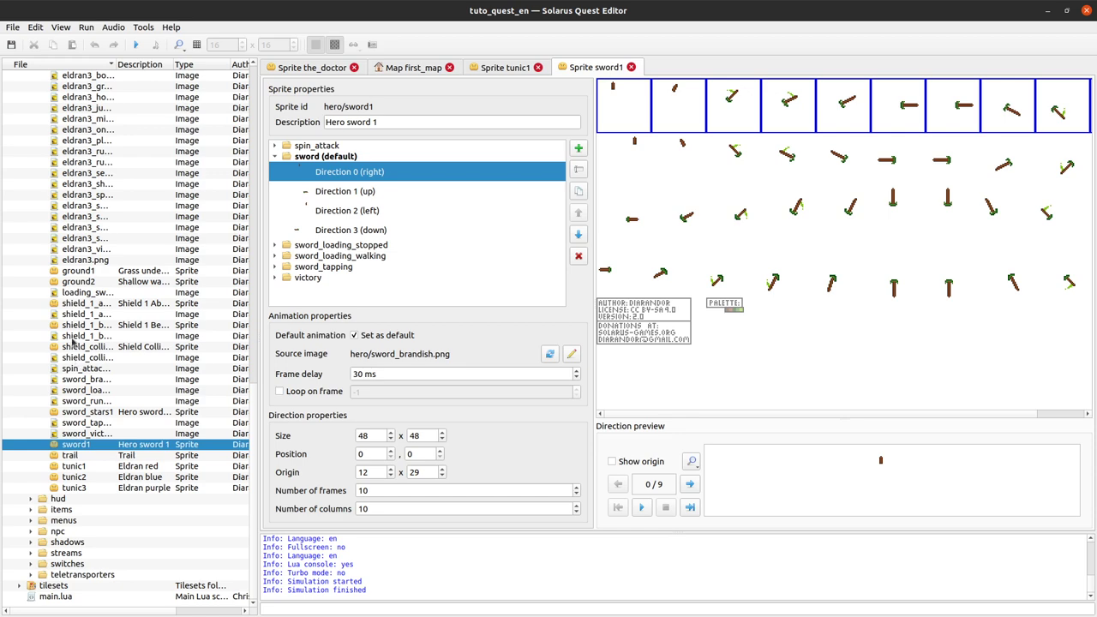
Step: Compare the sword1 and tunic1 sprites, then close the sword1 editor
{"action": "scroll", "coordinate": [83, 271], "scroll_direction": "up", "scroll_amount": 18}
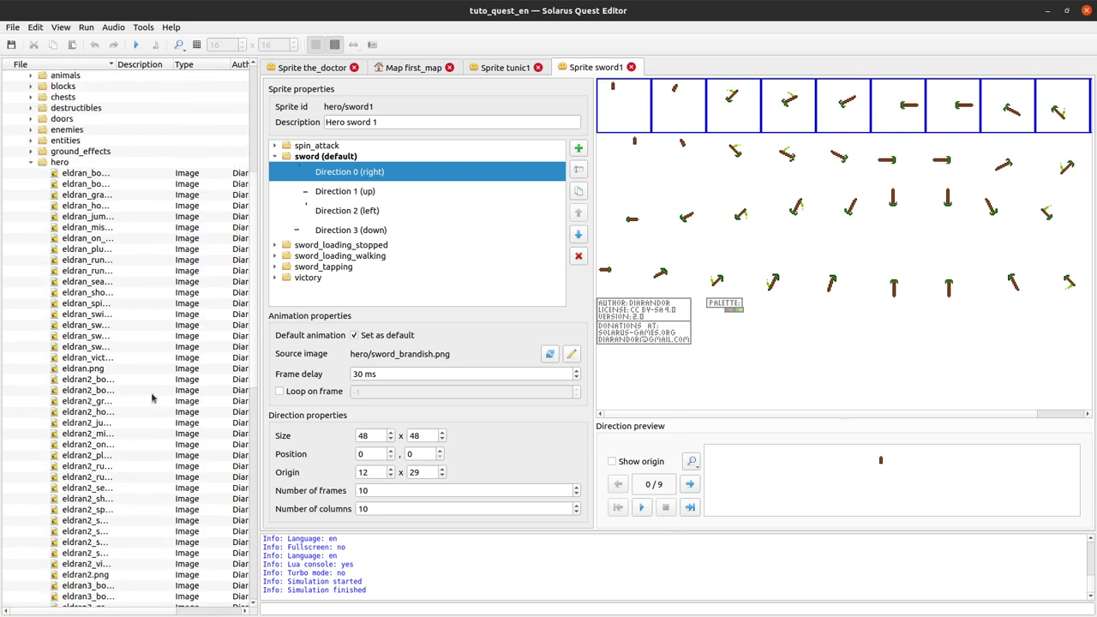
{"action": "scroll", "coordinate": [239, 356], "scroll_direction": "down", "scroll_amount": 6}
{"action": "scroll", "coordinate": [239, 356], "scroll_direction": "down", "scroll_amount": 7}
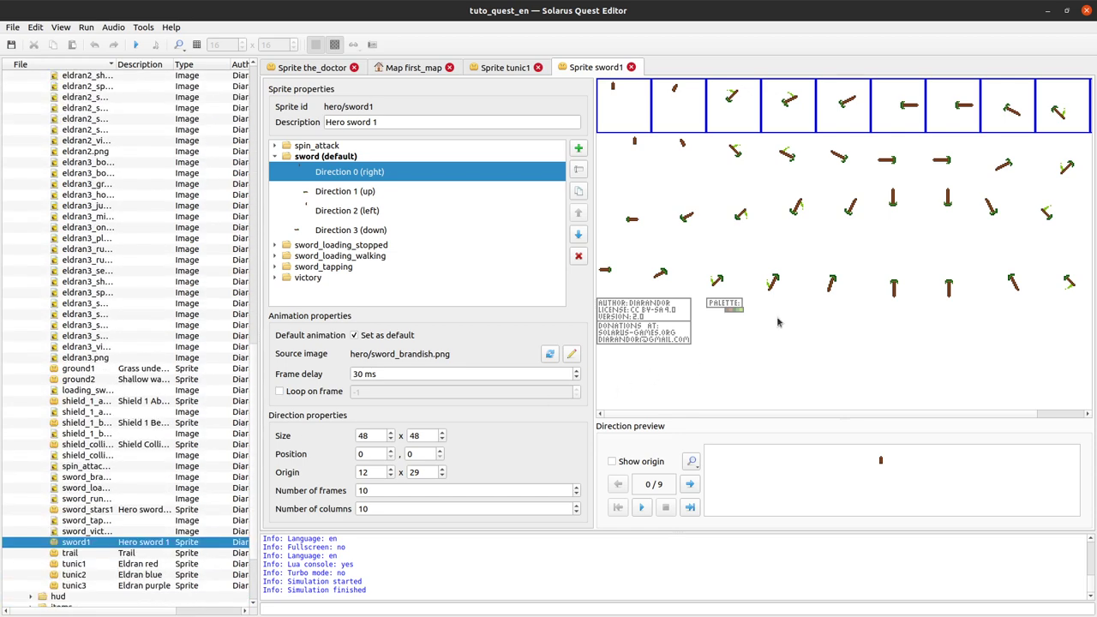
{"action": "scroll", "coordinate": [908, 372], "scroll_direction": "right", "scroll_amount": 2}
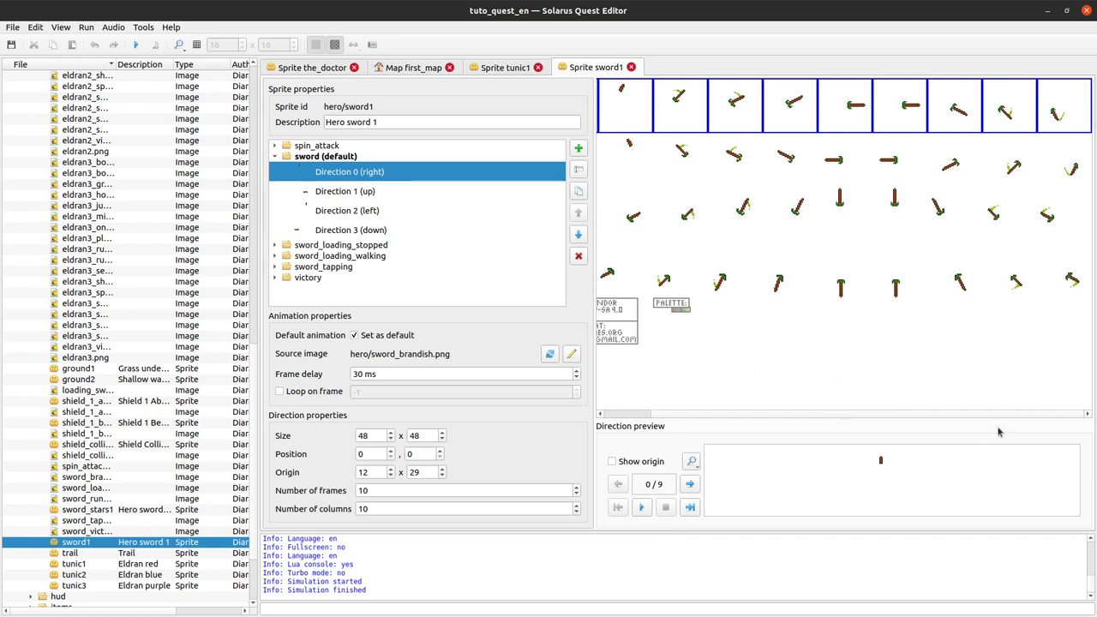
{"action": "scroll", "coordinate": [831, 275], "scroll_direction": "left", "scroll_amount": 1}
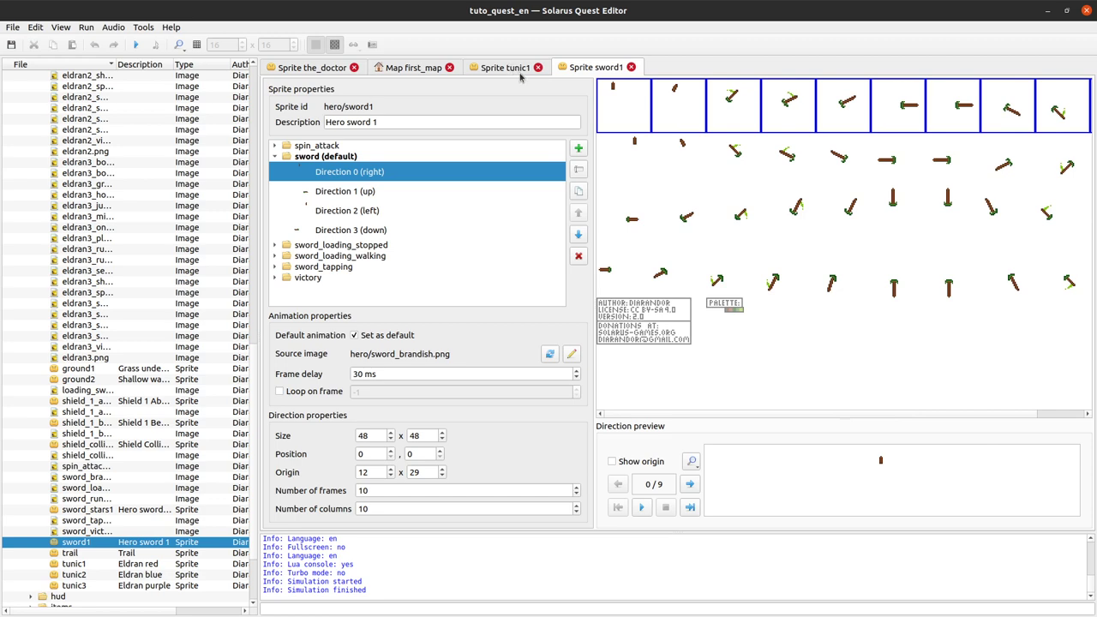
{"action": "left_click", "coordinate": [505, 67]}
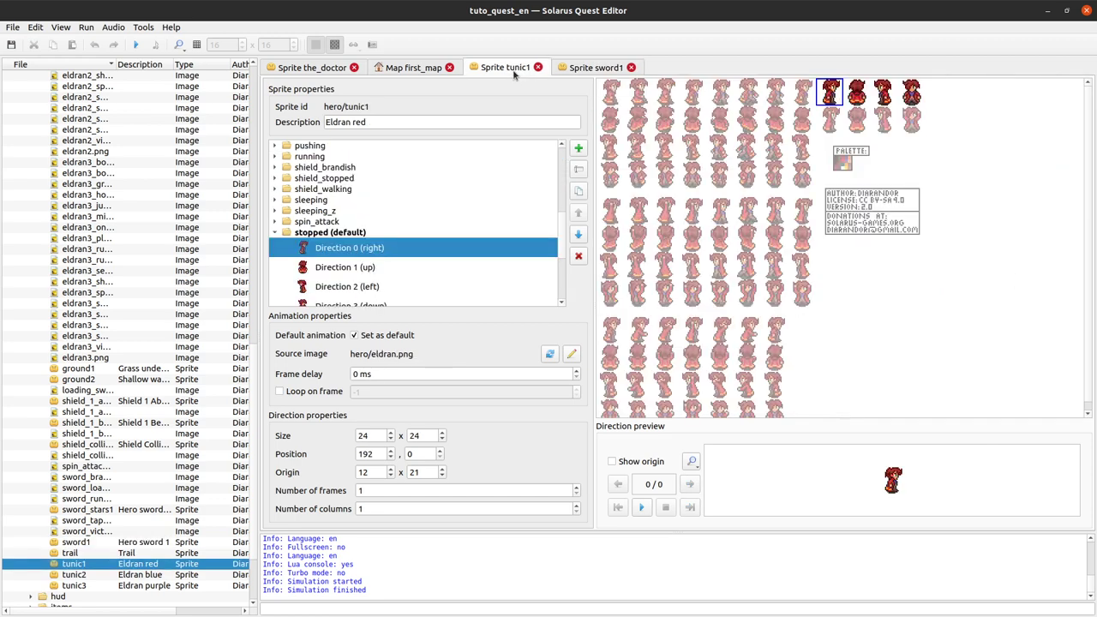
{"action": "left_click", "coordinate": [586, 68]}
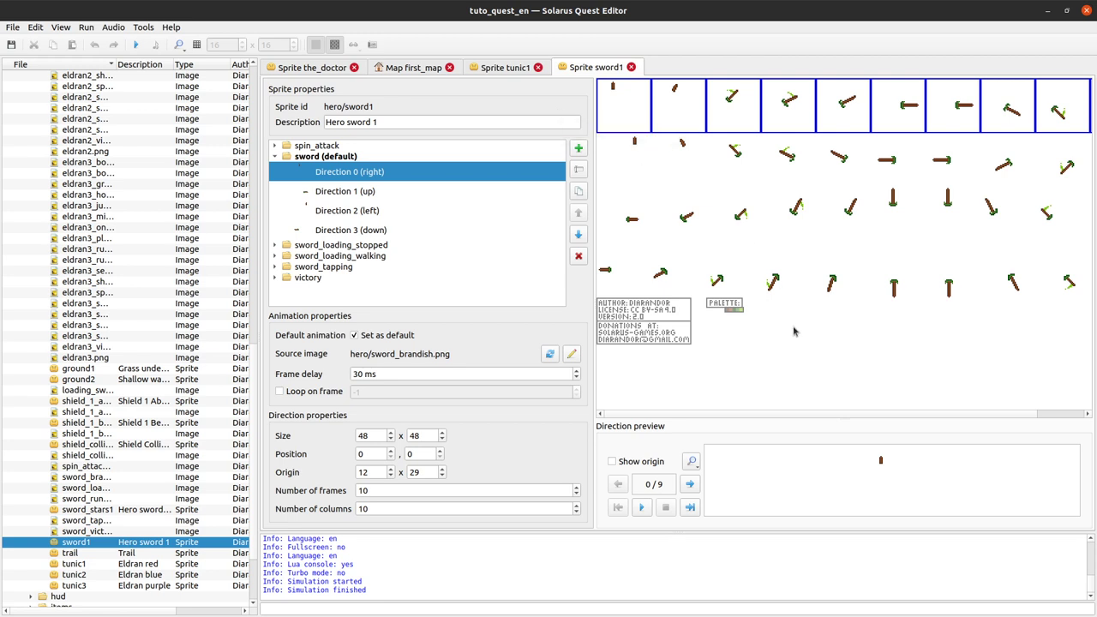
{"action": "left_click", "coordinate": [505, 69]}
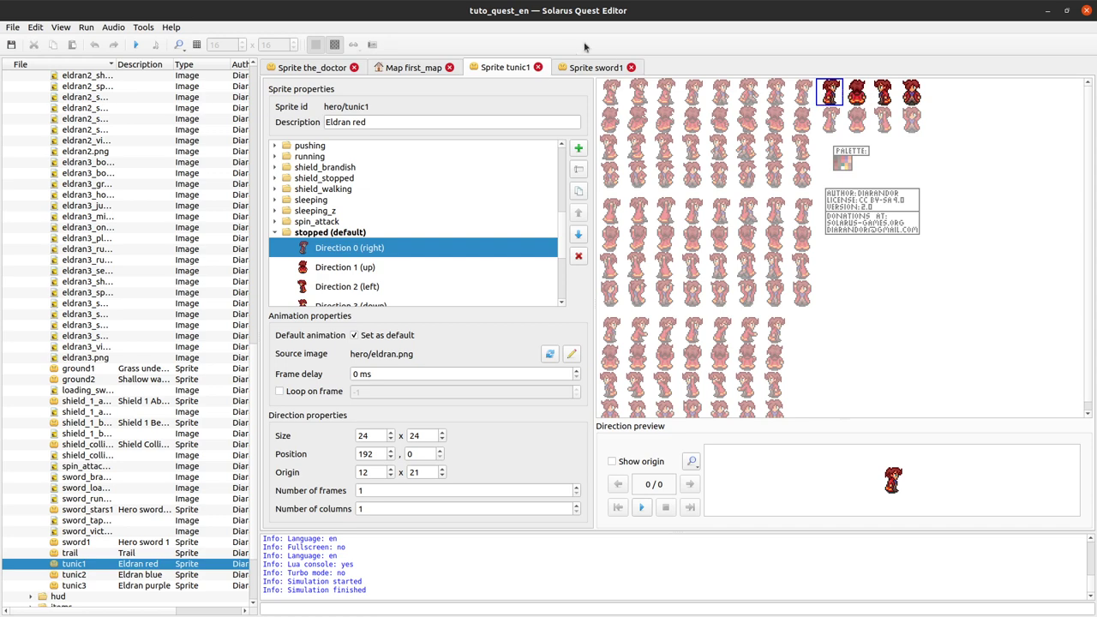
{"action": "left_click", "coordinate": [595, 68]}
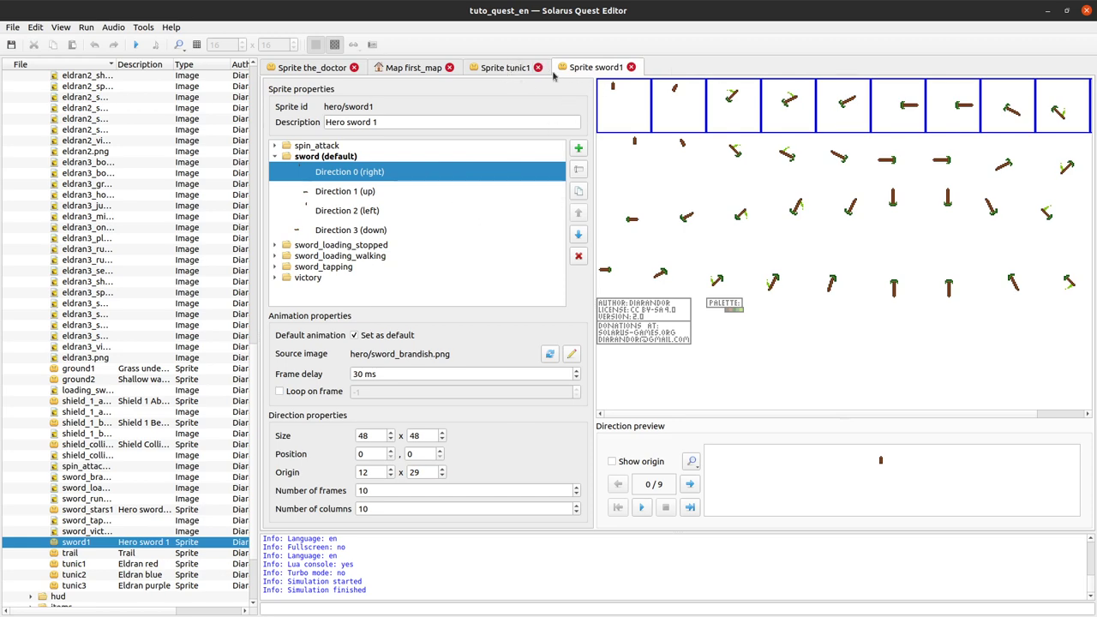
{"action": "left_click", "coordinate": [631, 67]}
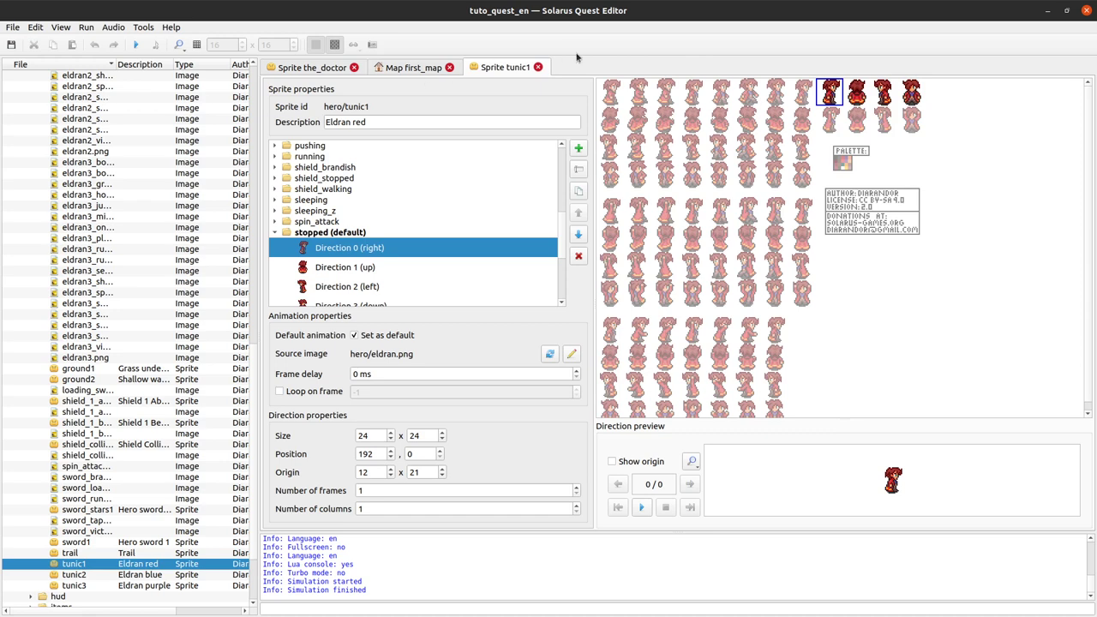
Step: Close the tunic1 editor and review the Doctor NPC's properties without changes
{"action": "left_click", "coordinate": [537, 67]}
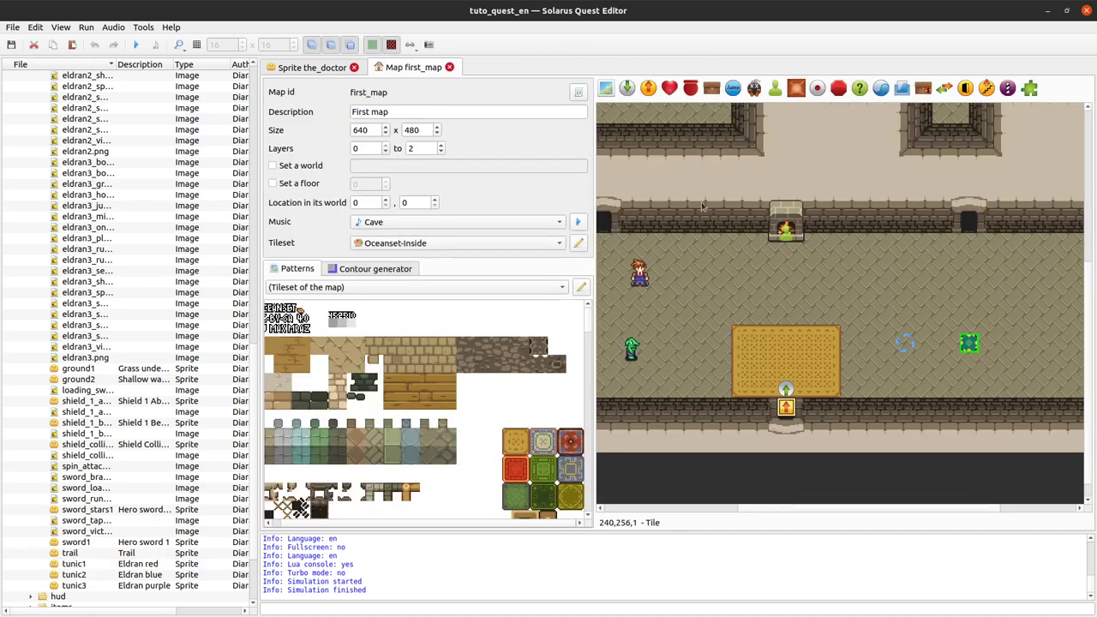
{"action": "double_click", "coordinate": [639, 276]}
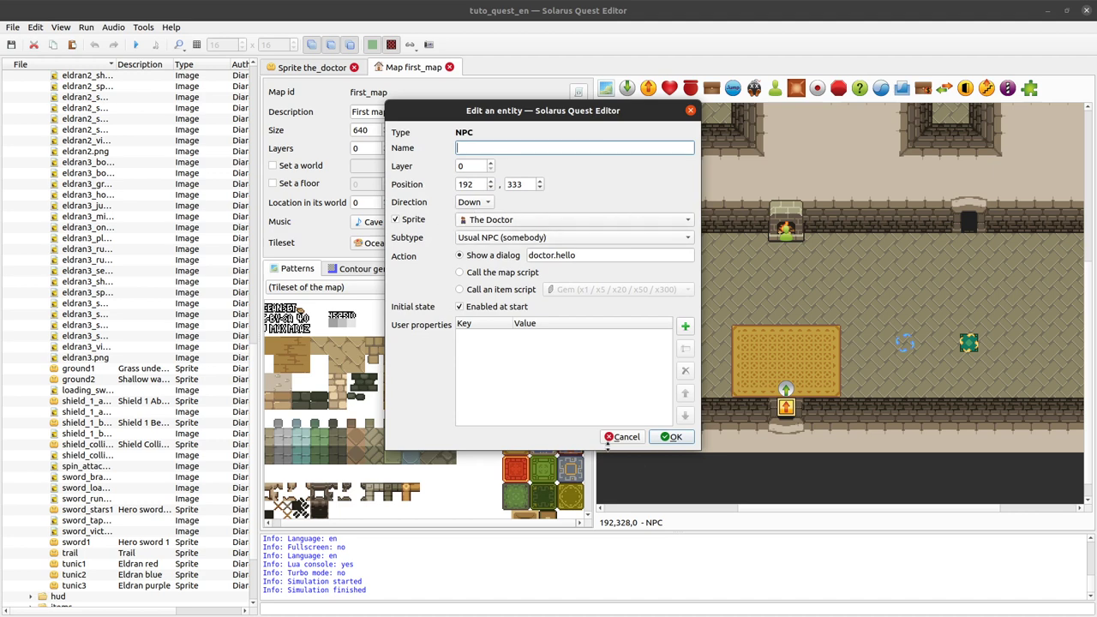
{"action": "left_click", "coordinate": [627, 437]}
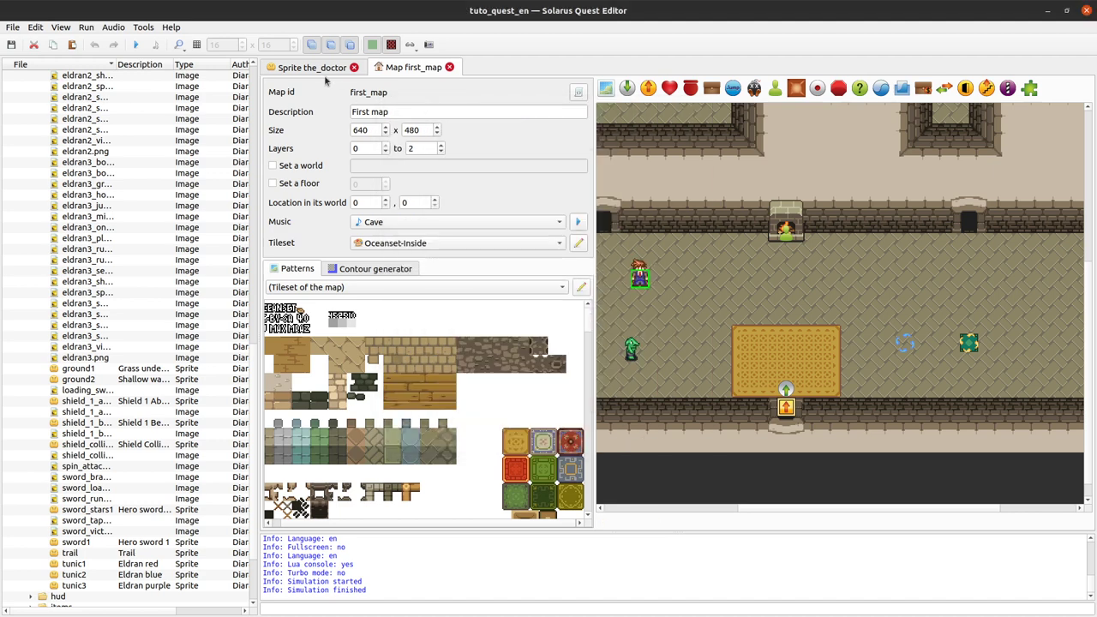
Step: Collapse the hero sprites folder, expand npc, and return to the_doctor sprite editor
{"action": "scroll", "coordinate": [132, 176], "scroll_direction": "up", "scroll_amount": 10}
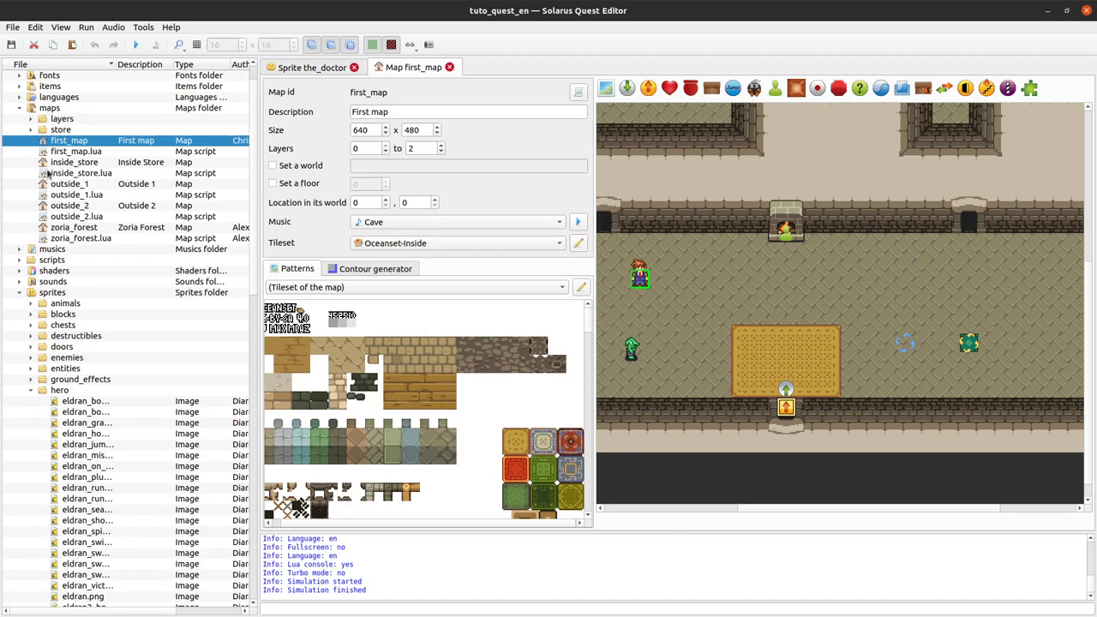
{"action": "left_click", "coordinate": [29, 392]}
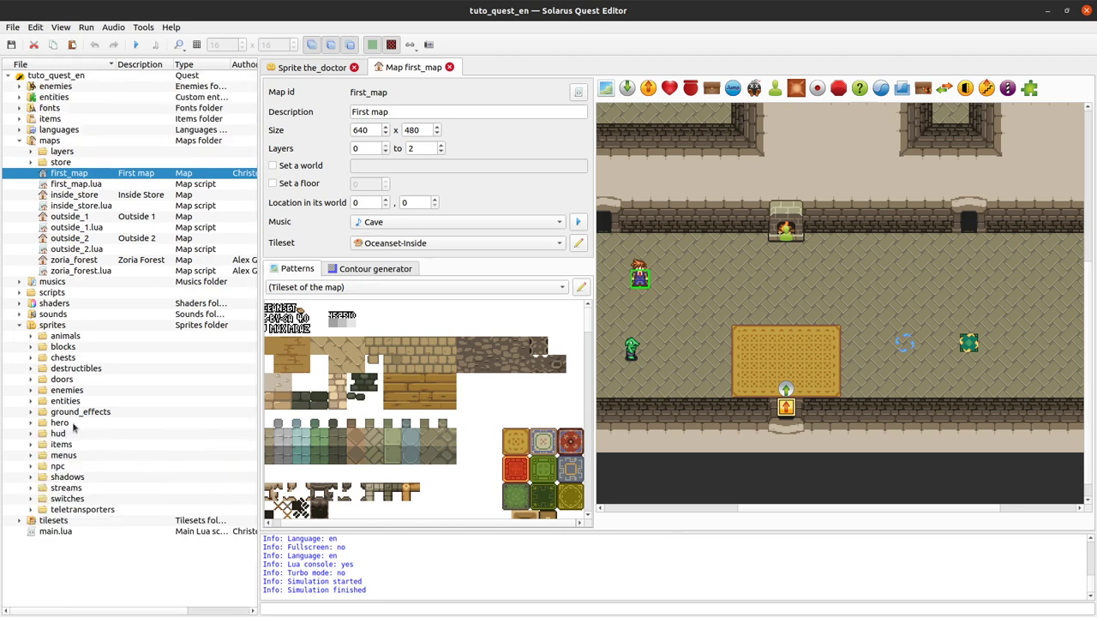
{"action": "left_click", "coordinate": [31, 466]}
{"action": "scroll", "coordinate": [99, 351], "scroll_direction": "down", "scroll_amount": 4}
{"action": "left_click", "coordinate": [313, 68]}
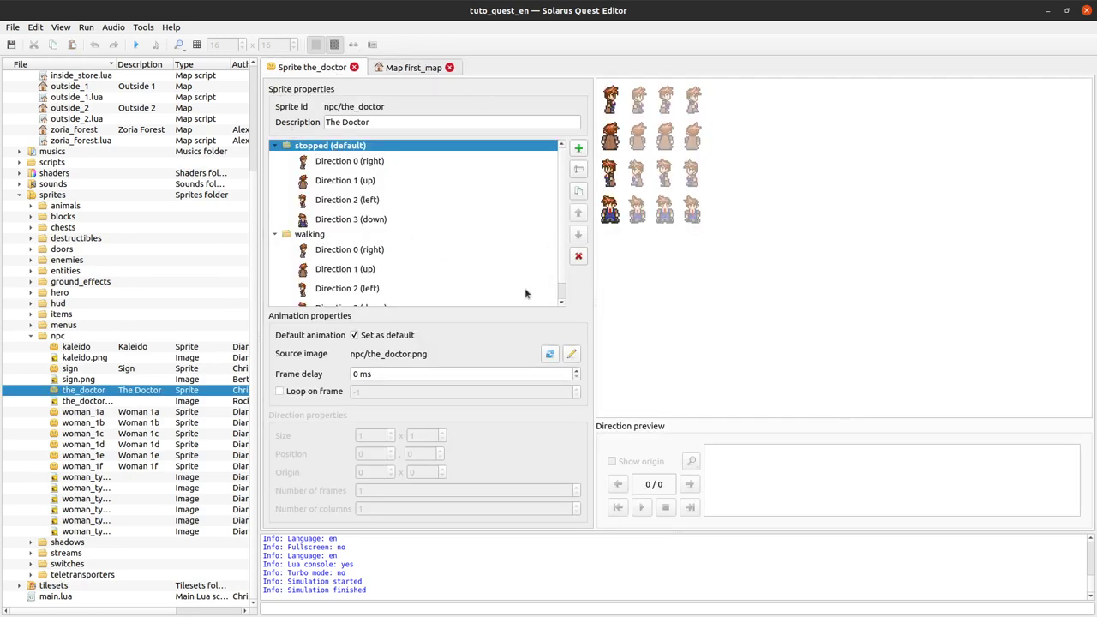
{"action": "left_click_drag", "start_coordinate": [715, 214], "coordinate": [598, 63]}
Step: Widen the file tree and open the_doctor.png sheet alongside the_doctor sprite
{"action": "left_click_drag", "start_coordinate": [257, 297], "coordinate": [353, 297]}
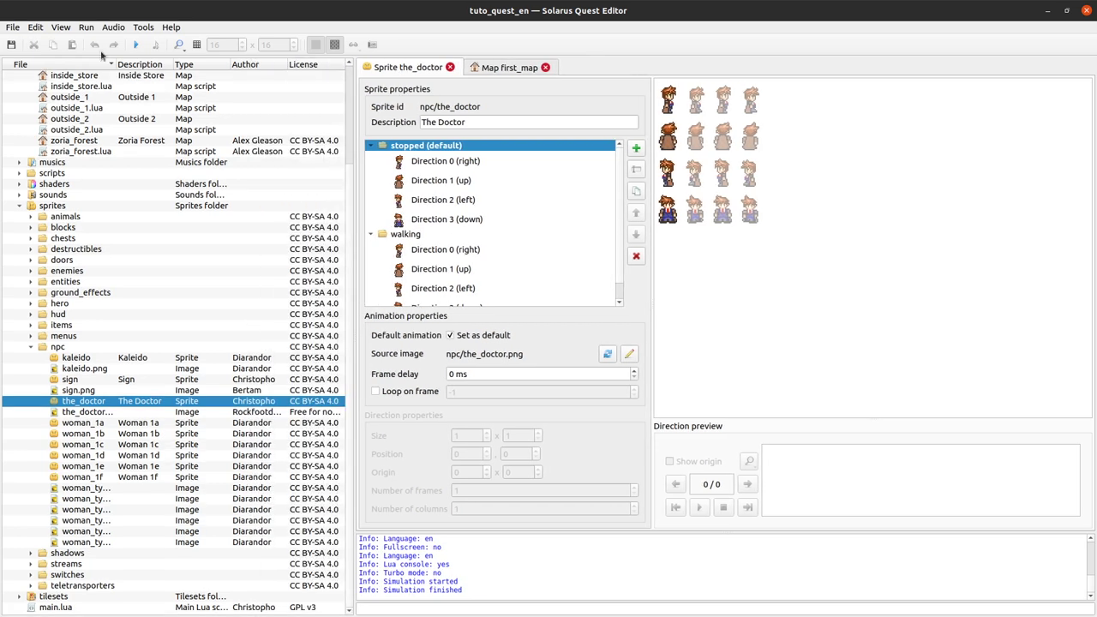
{"action": "left_click_drag", "start_coordinate": [114, 68], "coordinate": [162, 68]}
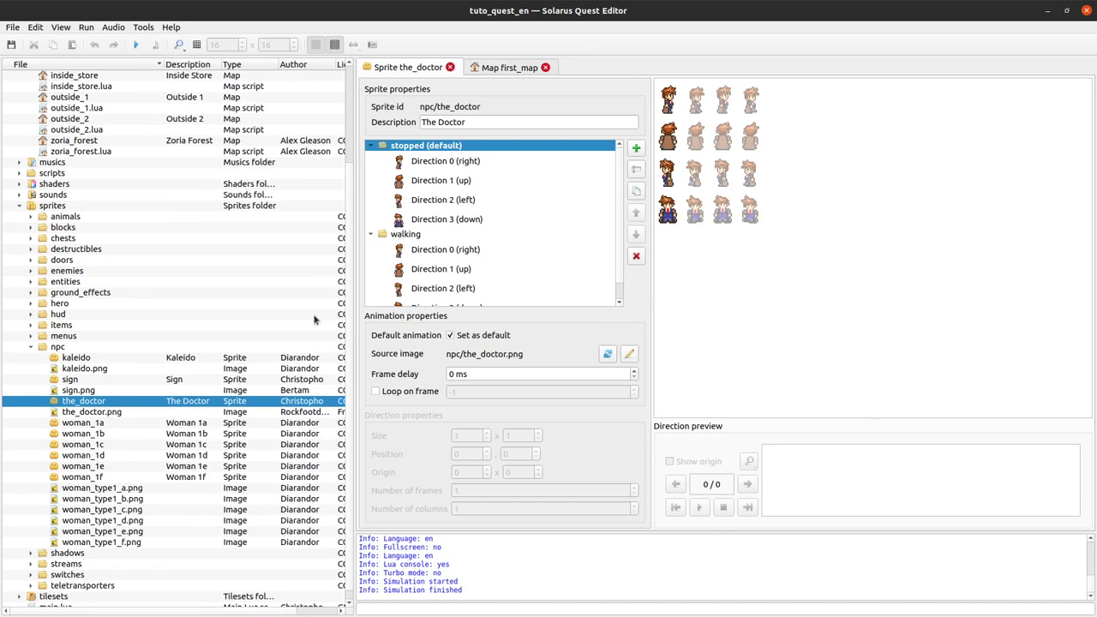
{"action": "double_click", "coordinate": [91, 412]}
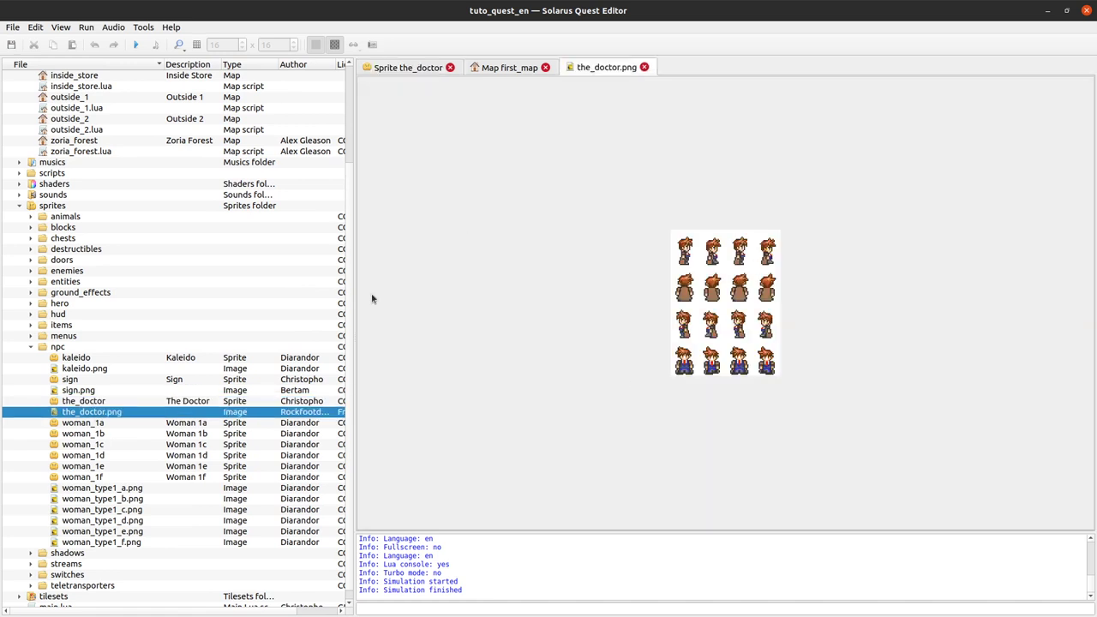
{"action": "double_click", "coordinate": [86, 402]}
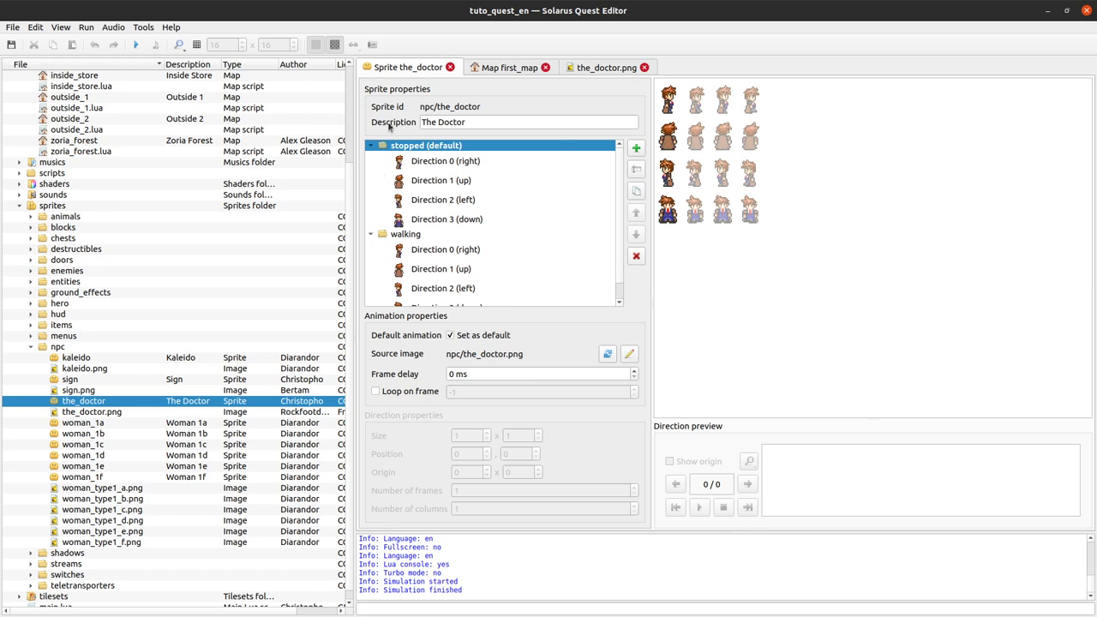
Step: Toggle the stopped and walking animations' direction lists and inspect walking's settings
{"action": "left_click", "coordinate": [370, 234]}
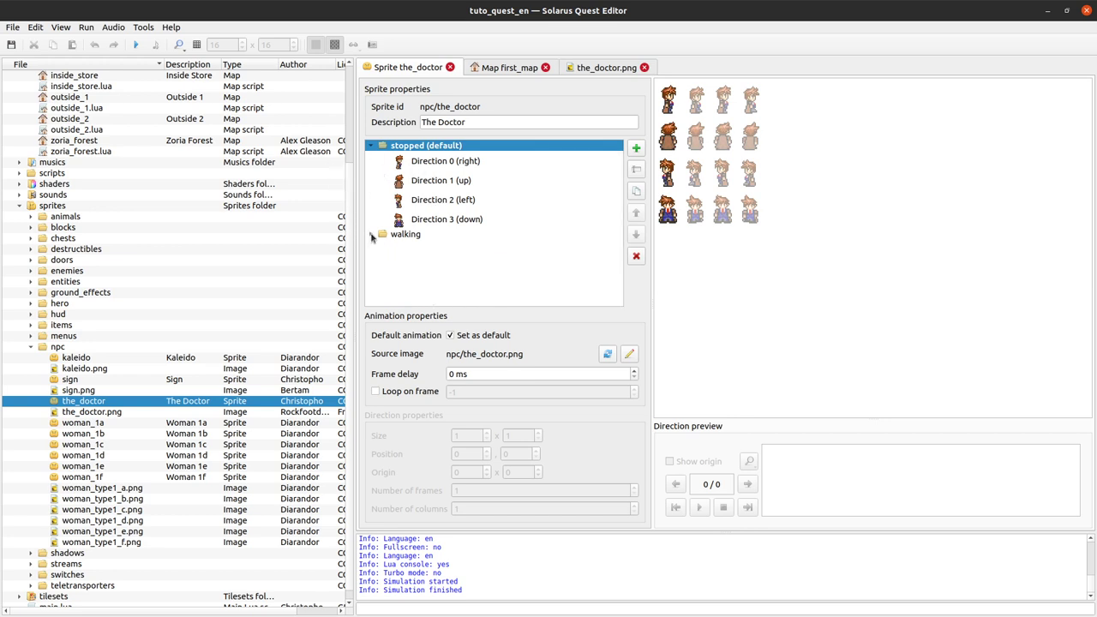
{"action": "left_click", "coordinate": [370, 146]}
{"action": "left_click", "coordinate": [435, 157]}
{"action": "left_click", "coordinate": [438, 146]}
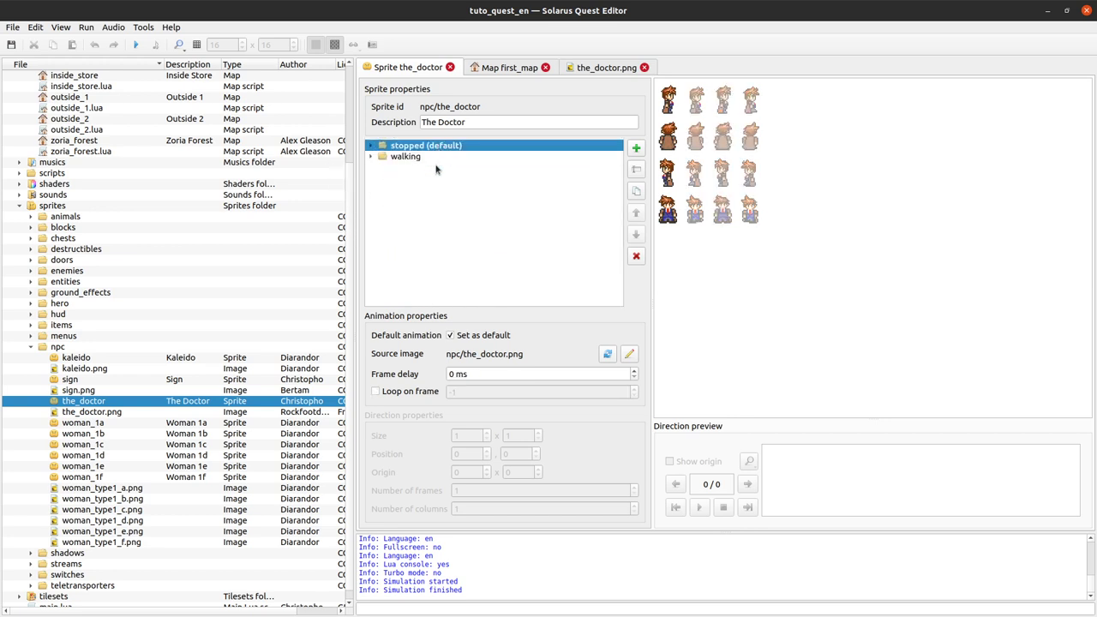
{"action": "left_click", "coordinate": [370, 157]}
{"action": "left_click", "coordinate": [371, 146]}
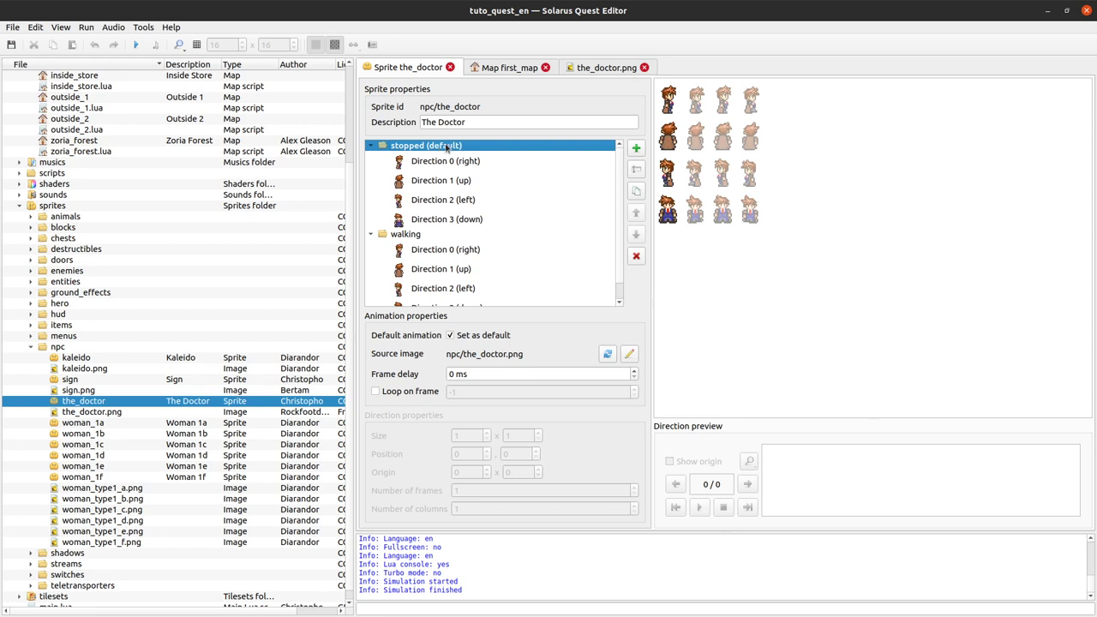
{"action": "left_click", "coordinate": [425, 234]}
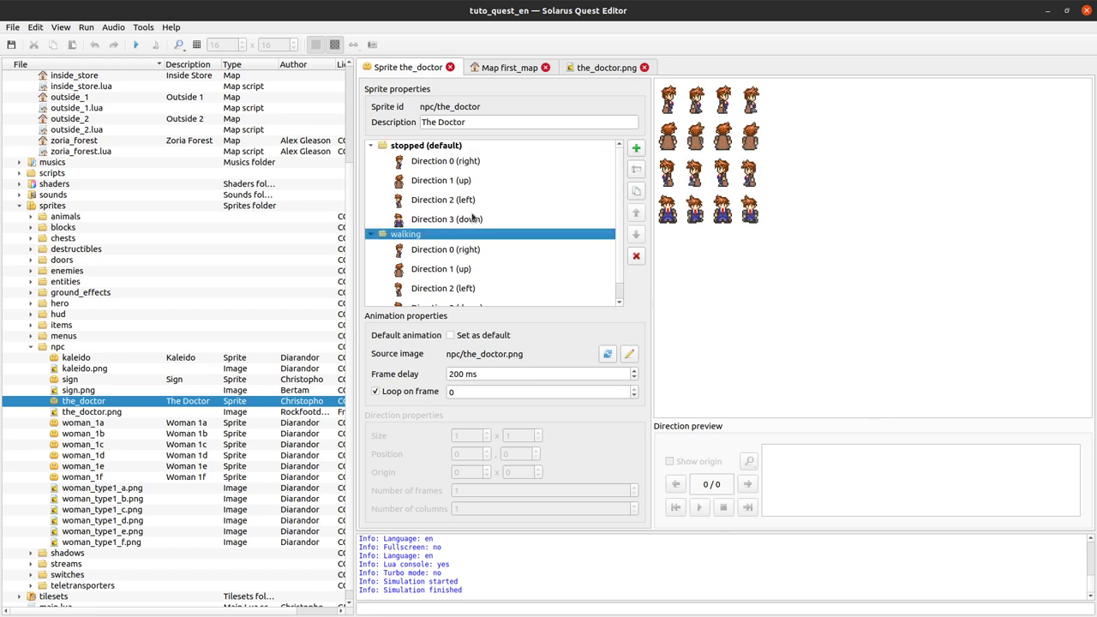
Step: Browse the stopped animation's right, up, left and down directions
{"action": "left_click", "coordinate": [481, 147]}
{"action": "left_click", "coordinate": [496, 161]}
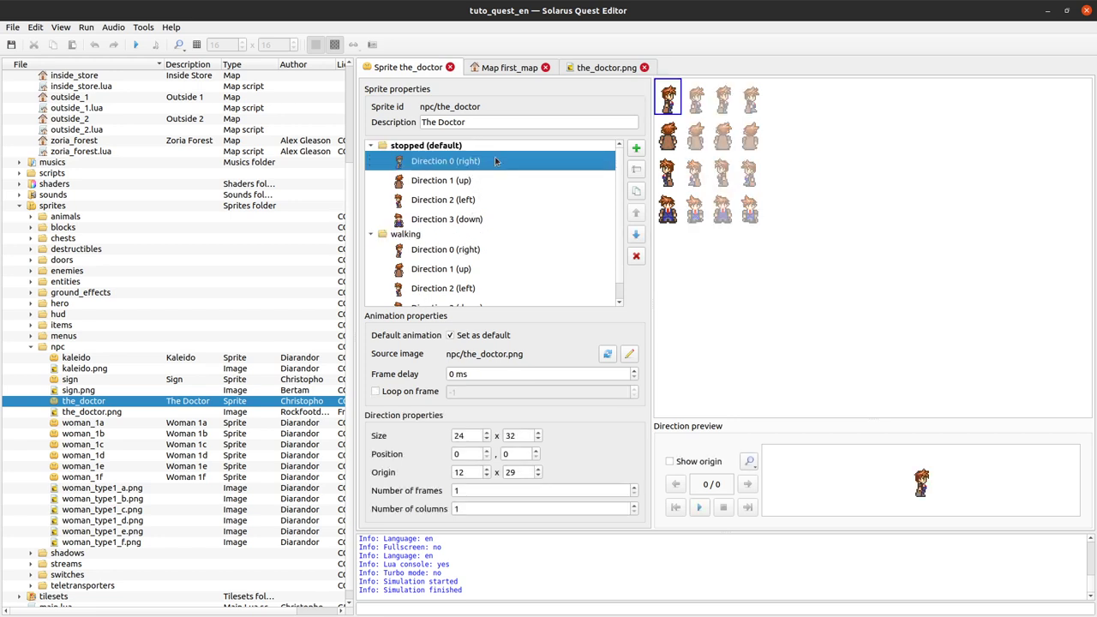
{"action": "left_click", "coordinate": [487, 180]}
{"action": "left_click", "coordinate": [487, 205]}
{"action": "left_click", "coordinate": [487, 220]}
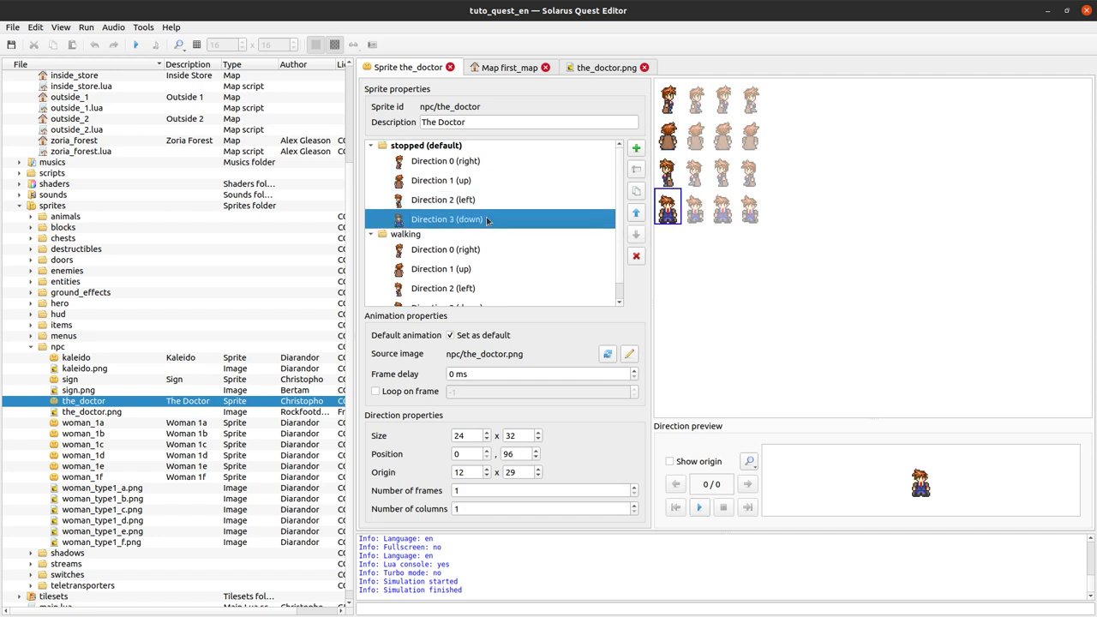
{"action": "left_click", "coordinate": [471, 167]}
{"action": "left_click", "coordinate": [511, 177]}
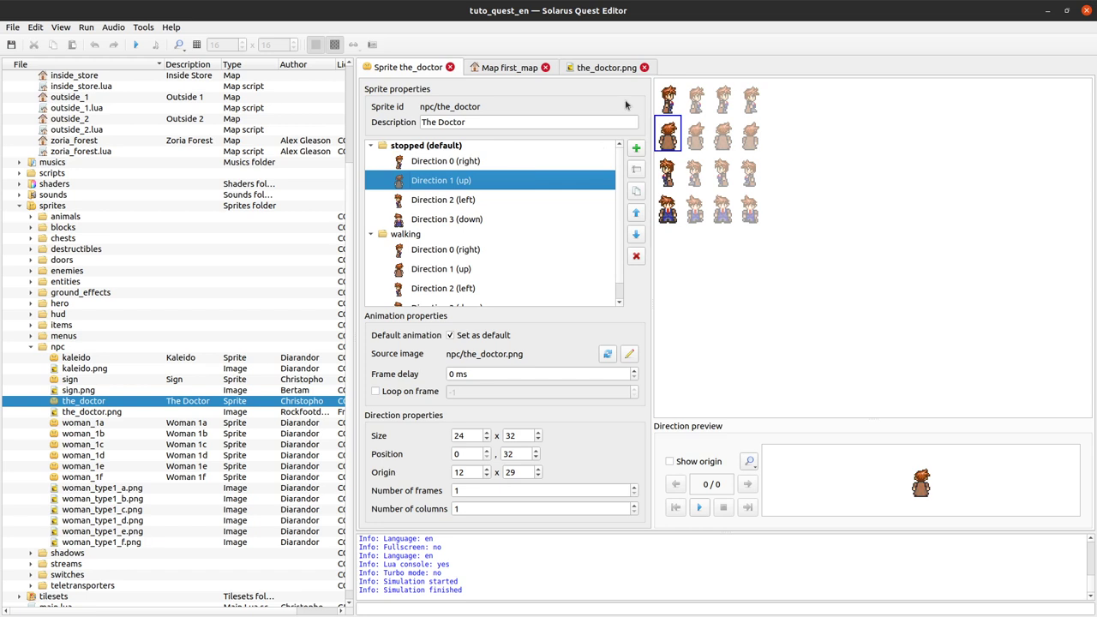
{"action": "left_click", "coordinate": [467, 199]}
{"action": "left_click", "coordinate": [477, 216]}
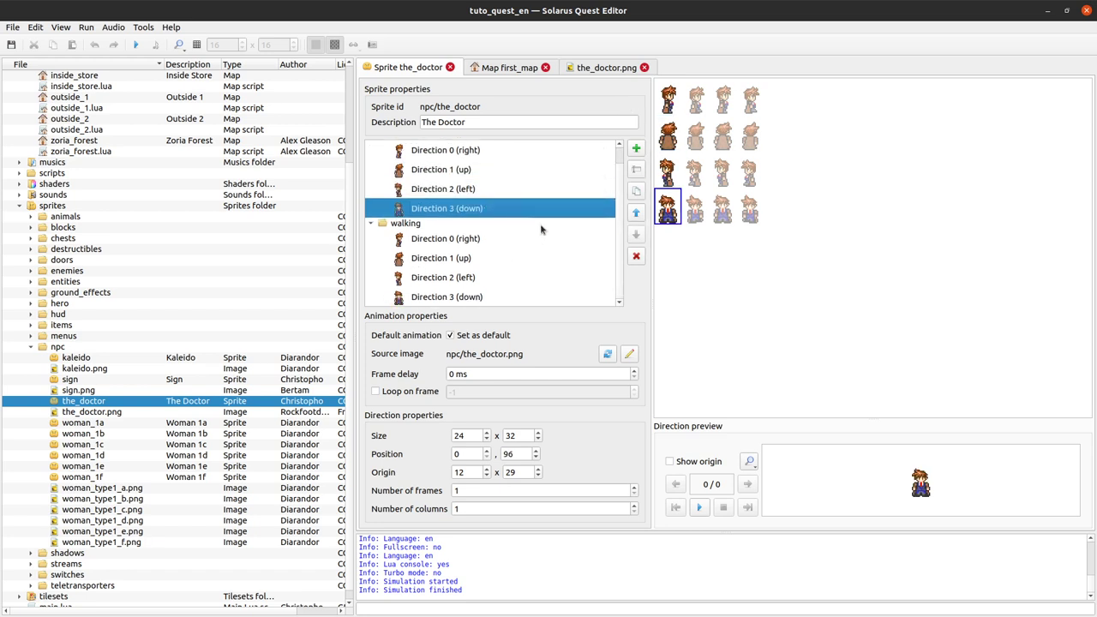
{"action": "scroll", "coordinate": [489, 197], "scroll_direction": "up", "scroll_amount": 1}
{"action": "left_click", "coordinate": [491, 163]}
{"action": "left_click", "coordinate": [497, 181]}
{"action": "left_click", "coordinate": [499, 200]}
{"action": "left_click", "coordinate": [501, 218]}
{"action": "left_click", "coordinate": [433, 146]}
{"action": "left_click", "coordinate": [426, 235]}
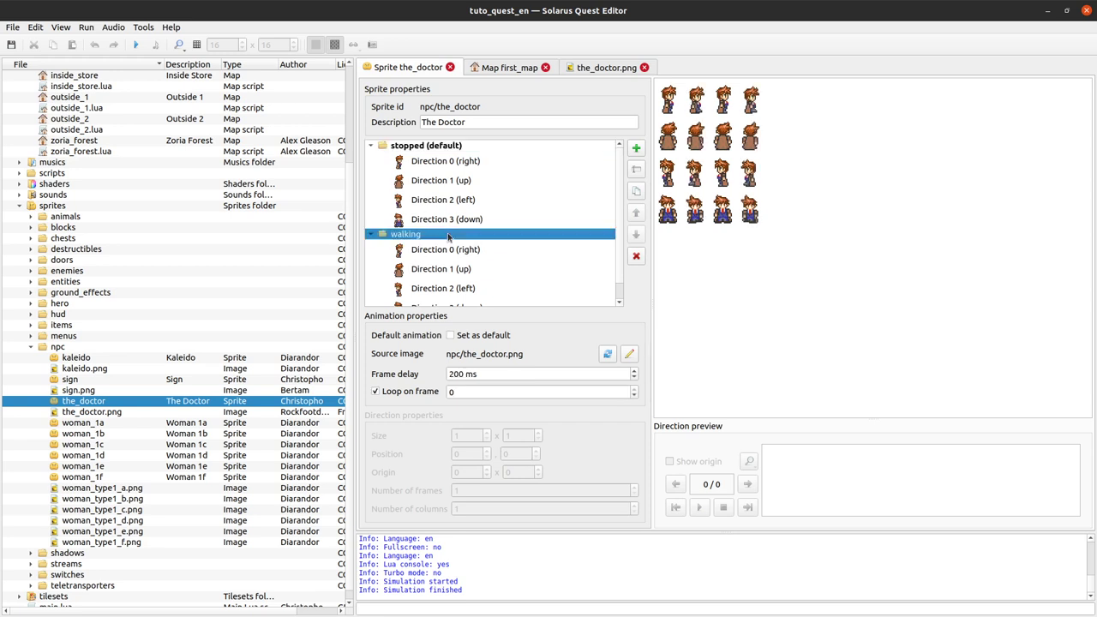
{"action": "scroll", "coordinate": [462, 247], "scroll_direction": "down", "scroll_amount": 1}
{"action": "left_click", "coordinate": [468, 240]}
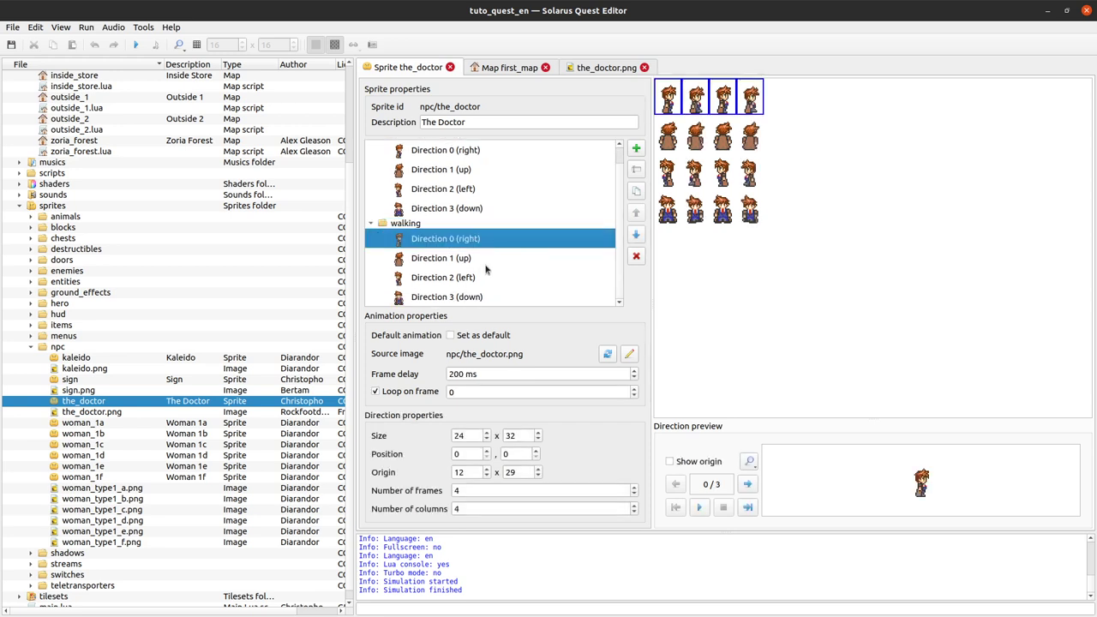
{"action": "left_click", "coordinate": [487, 260]}
{"action": "left_click", "coordinate": [488, 280]}
{"action": "left_click", "coordinate": [492, 300]}
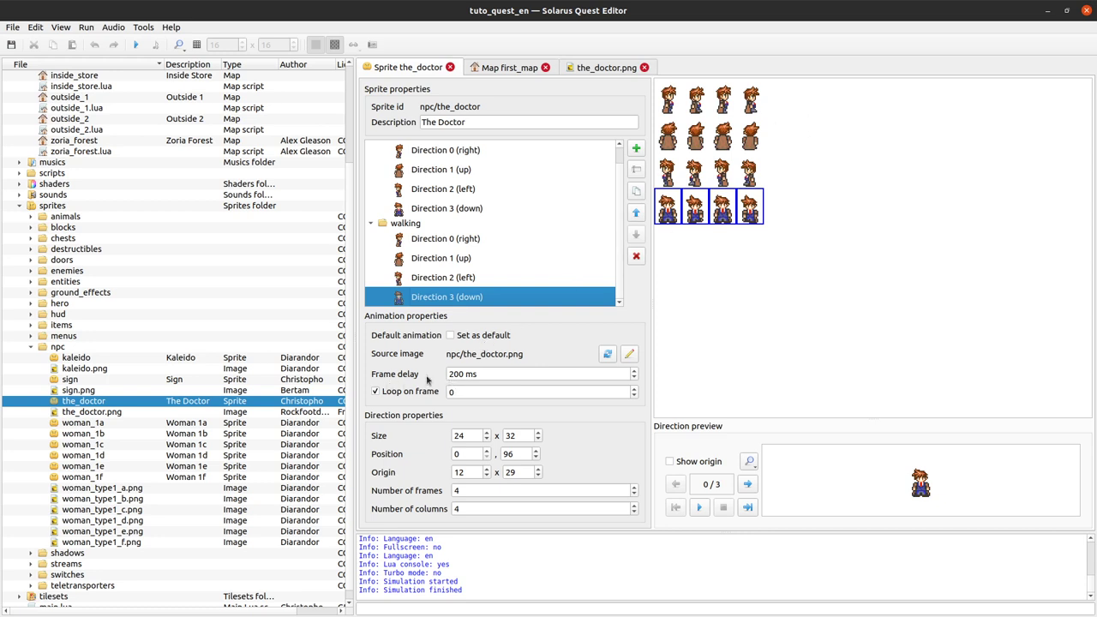
{"action": "left_click", "coordinate": [460, 377]}
{"action": "double_click", "coordinate": [460, 374]}
{"action": "left_click", "coordinate": [515, 375]}
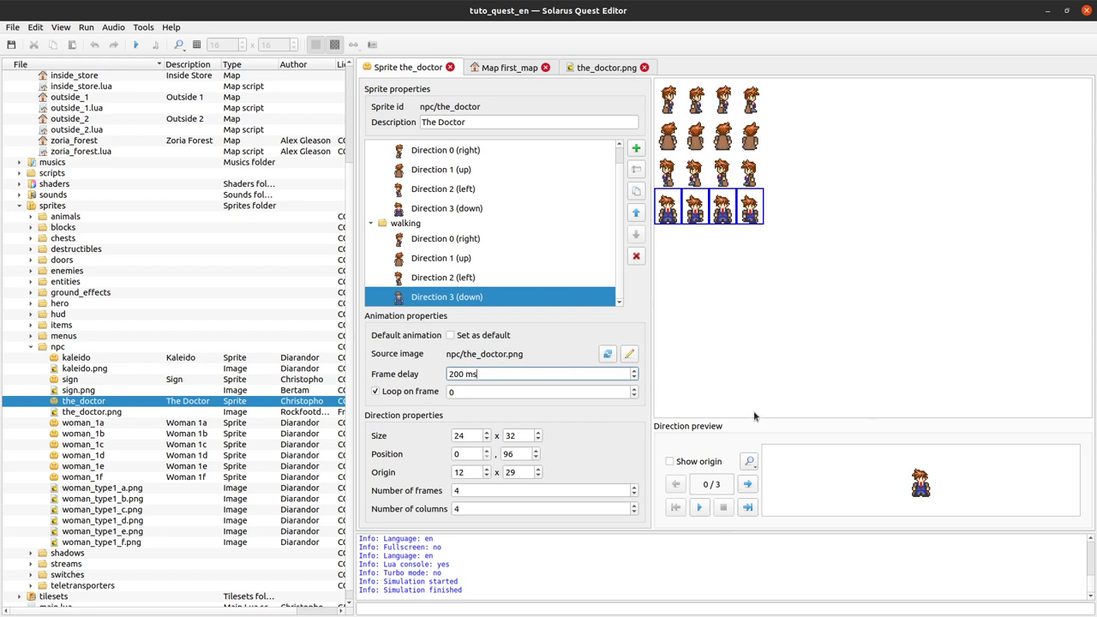
{"action": "left_click", "coordinate": [699, 508]}
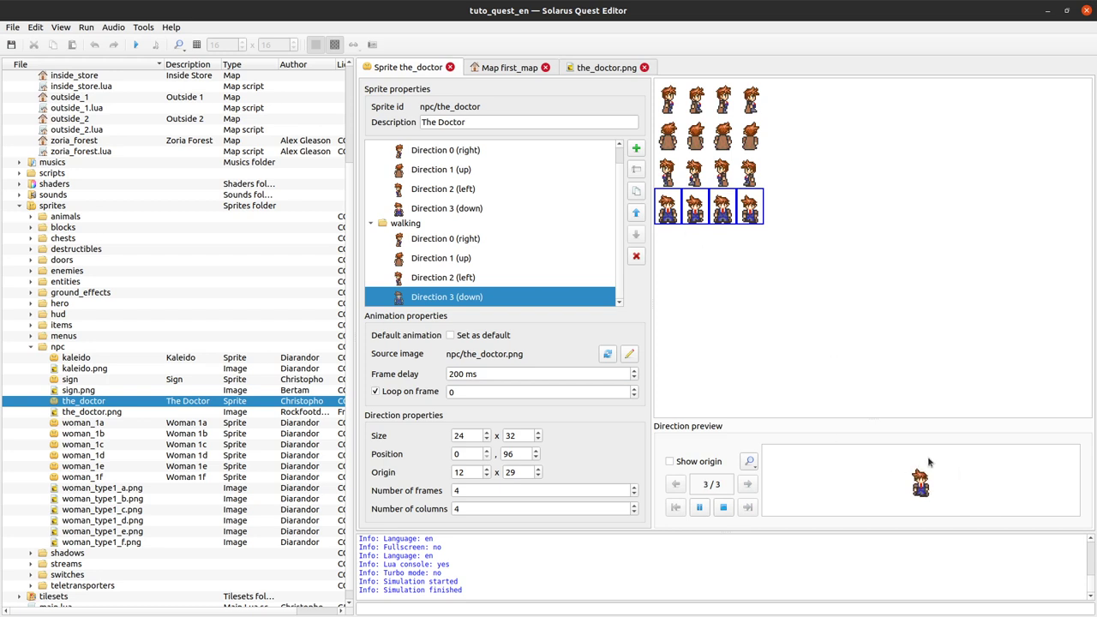
{"action": "left_click", "coordinate": [723, 508]}
{"action": "left_click", "coordinate": [441, 188]}
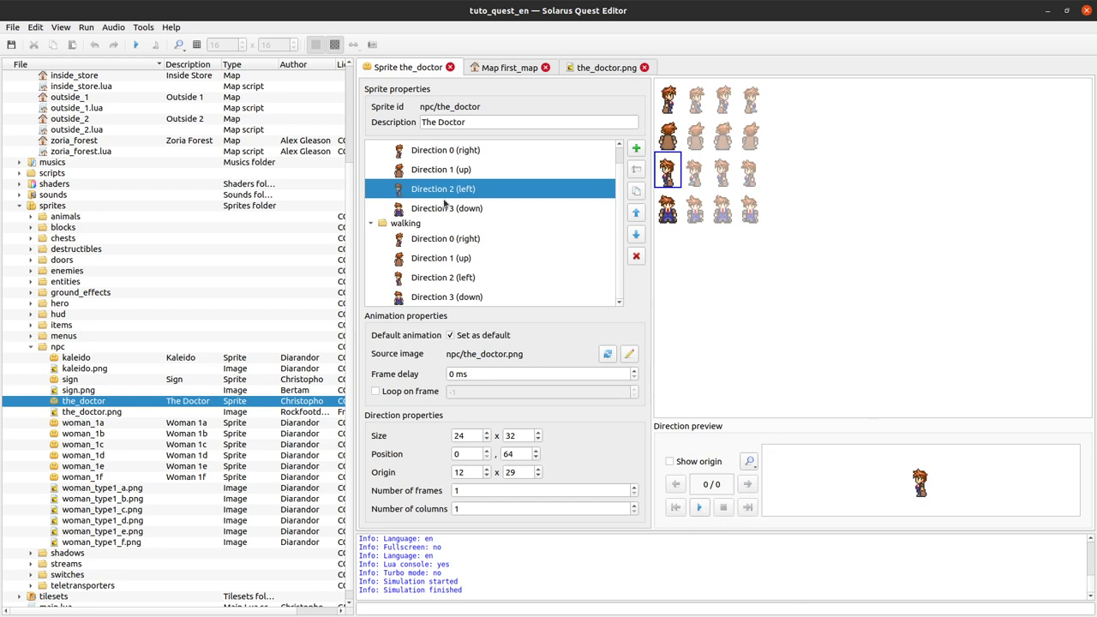
{"action": "scroll", "coordinate": [431, 204], "scroll_direction": "up", "scroll_amount": 1}
{"action": "left_click", "coordinate": [450, 165]}
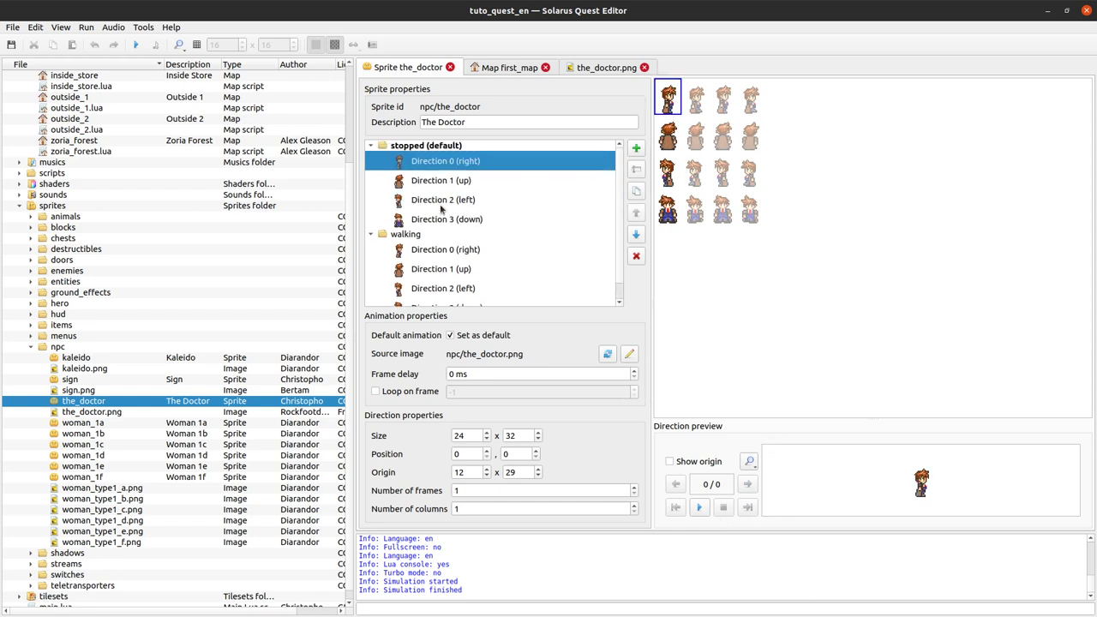
{"action": "left_click", "coordinate": [470, 221]}
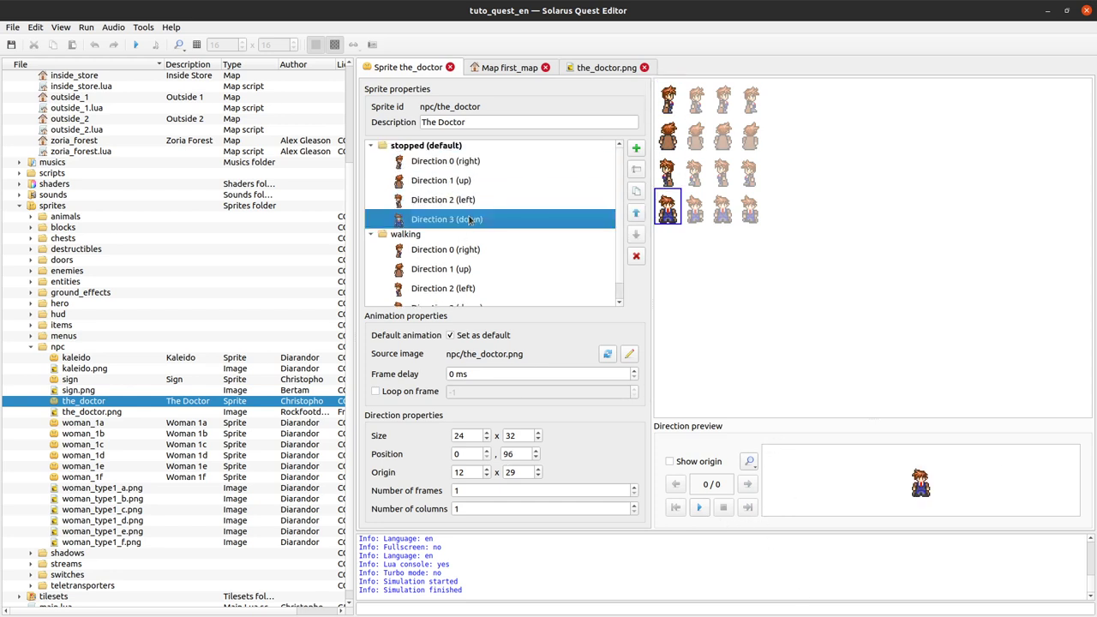
{"action": "left_click", "coordinate": [509, 251]}
{"action": "scroll", "coordinate": [536, 264], "scroll_direction": "down", "scroll_amount": 1}
{"action": "left_click", "coordinate": [699, 506]}
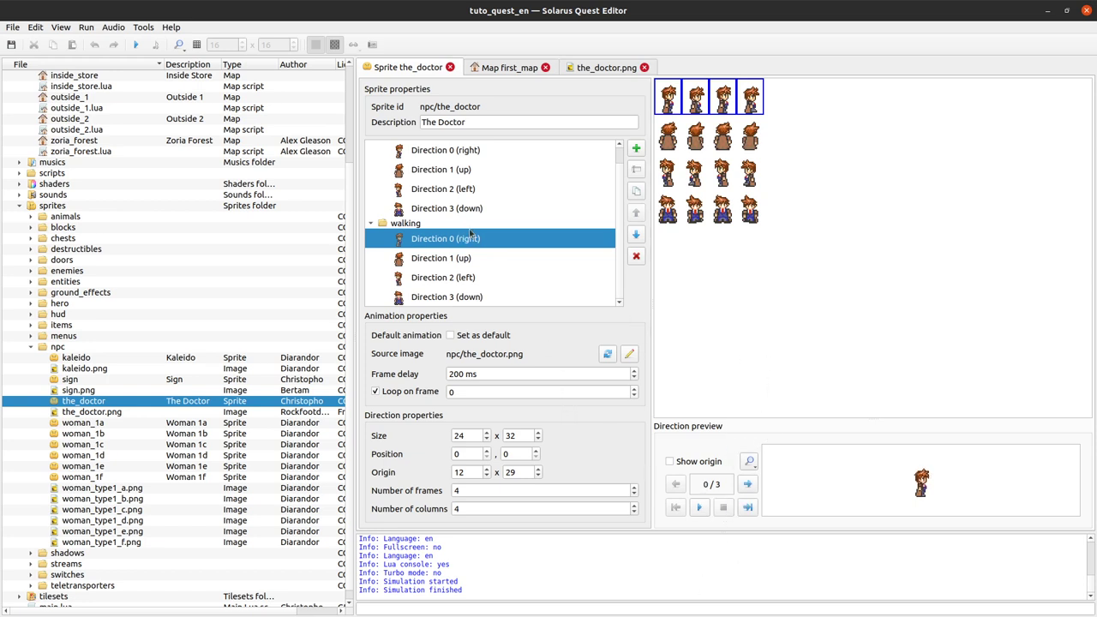
Step: Check the walking directions' 24×32 frame size and x/y position values
{"action": "left_click", "coordinate": [520, 435]}
{"action": "left_click_drag", "start_coordinate": [465, 435], "coordinate": [446, 437]}
{"action": "double_click", "coordinate": [512, 436]}
{"action": "double_click", "coordinate": [473, 436]}
{"action": "key", "text": "Tab"}
{"action": "key", "text": "Tab"}
{"action": "key", "text": "Tab"}
{"action": "left_click", "coordinate": [492, 259]}
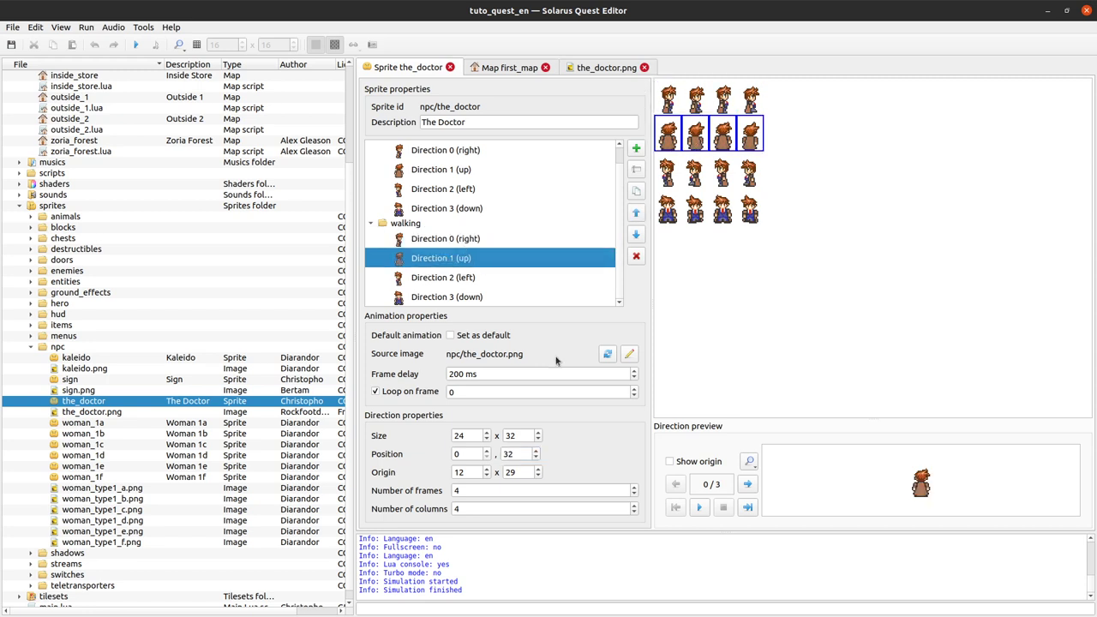
{"action": "double_click", "coordinate": [468, 454]}
{"action": "key", "text": "Tab"}
Step: Overlay a 24×32 grid on the sprite sheet
{"action": "left_click", "coordinate": [196, 45]}
{"action": "key", "text": "Tab"}
{"action": "type", "text": "24"}
{"action": "key", "text": "Tab"}
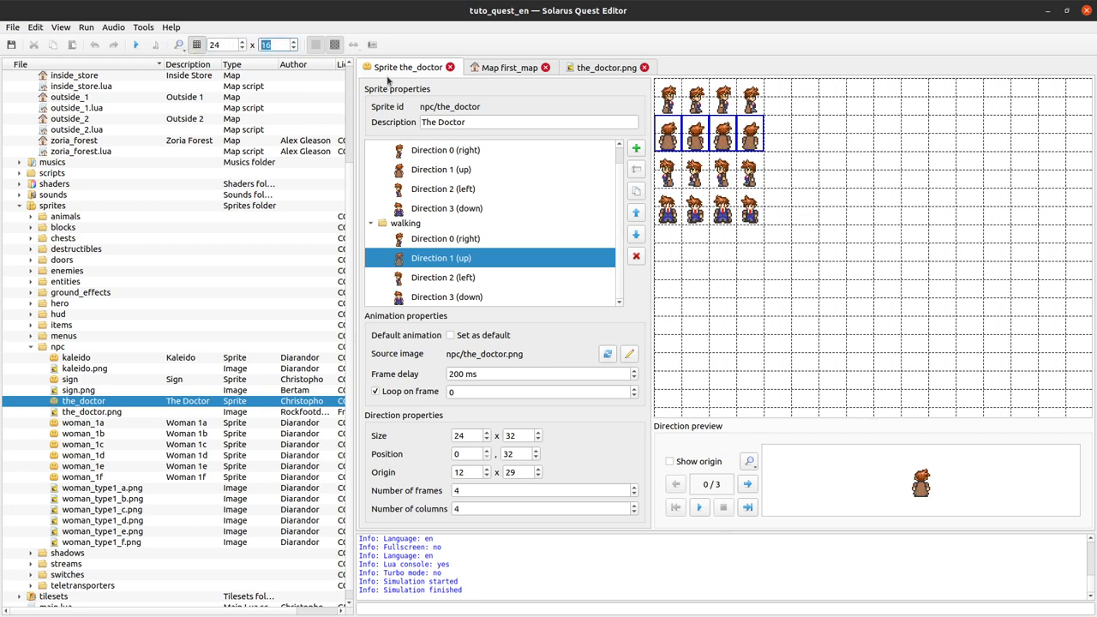
{"action": "type", "text": "32"}
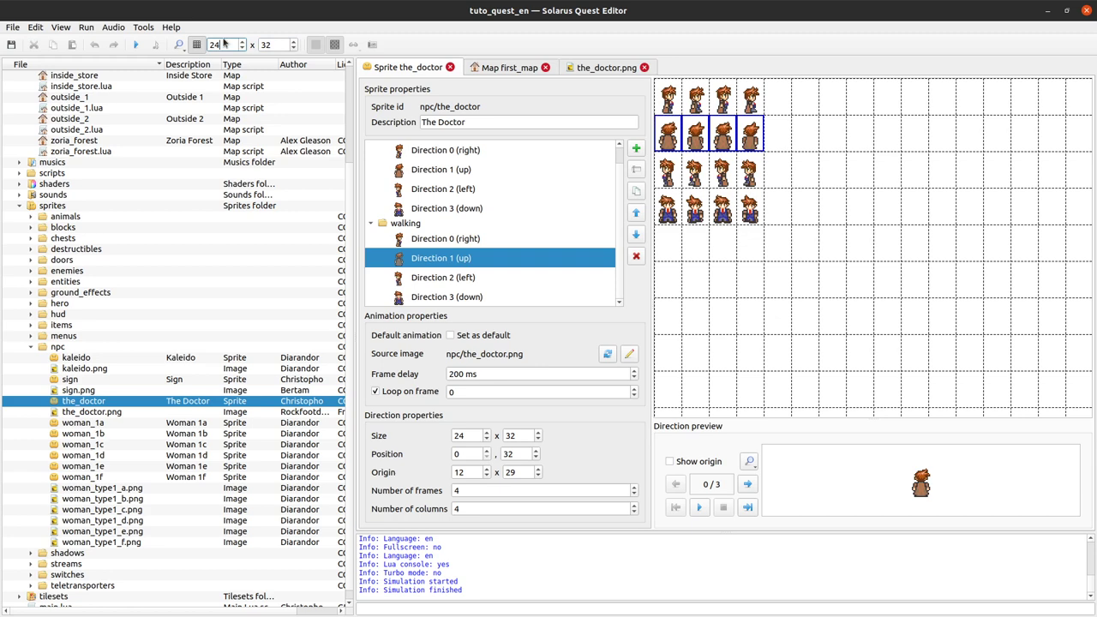
Step: Verify the left and down walking directions: 4 frames, 4 columns, origin 12×29
{"action": "left_click", "coordinate": [735, 182]}
{"action": "left_click", "coordinate": [462, 490]}
{"action": "left_click", "coordinate": [468, 510]}
{"action": "left_click", "coordinate": [465, 472]}
{"action": "double_click", "coordinate": [514, 472]}
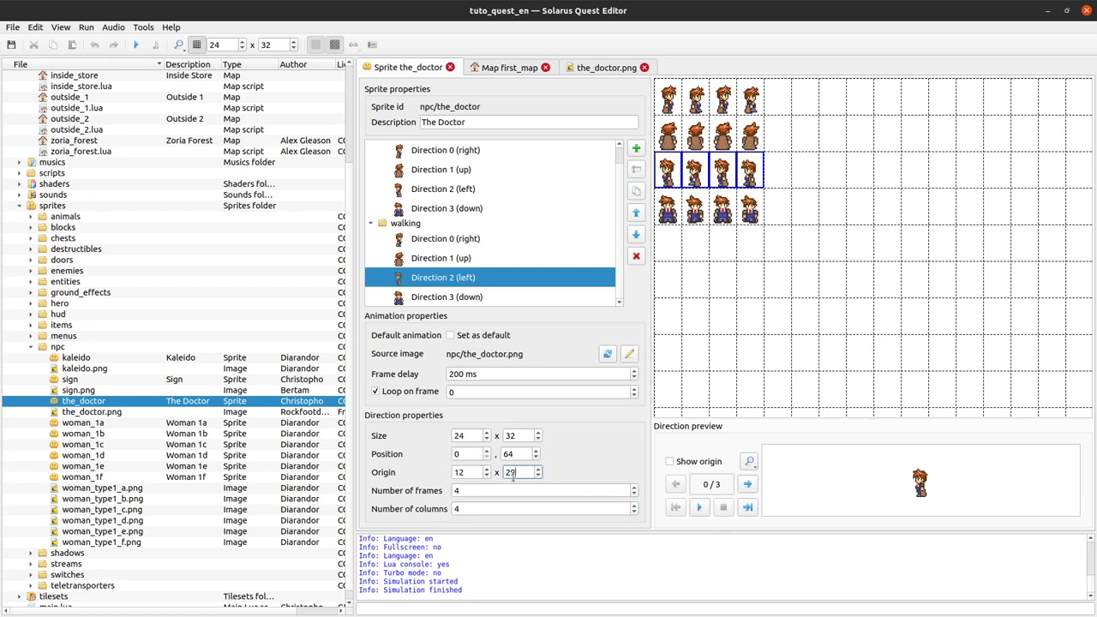
{"action": "left_click", "coordinate": [703, 354]}
{"action": "left_click", "coordinate": [758, 204]}
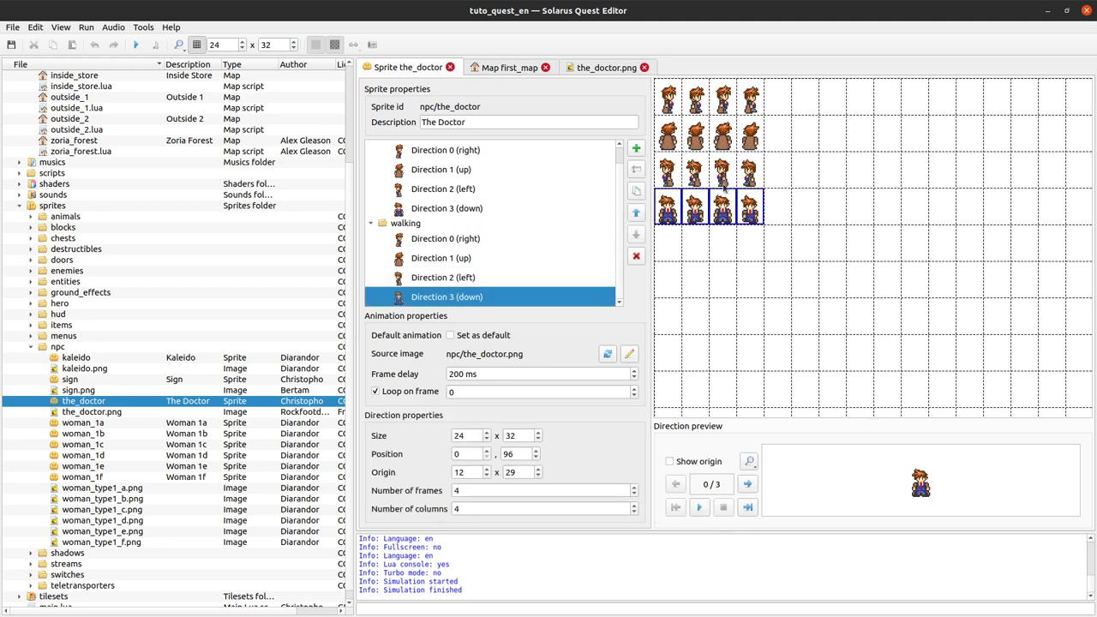
Step: Reselect the walking animation and refresh its direction list
{"action": "left_click", "coordinate": [704, 115]}
{"action": "key", "text": "Escape"}
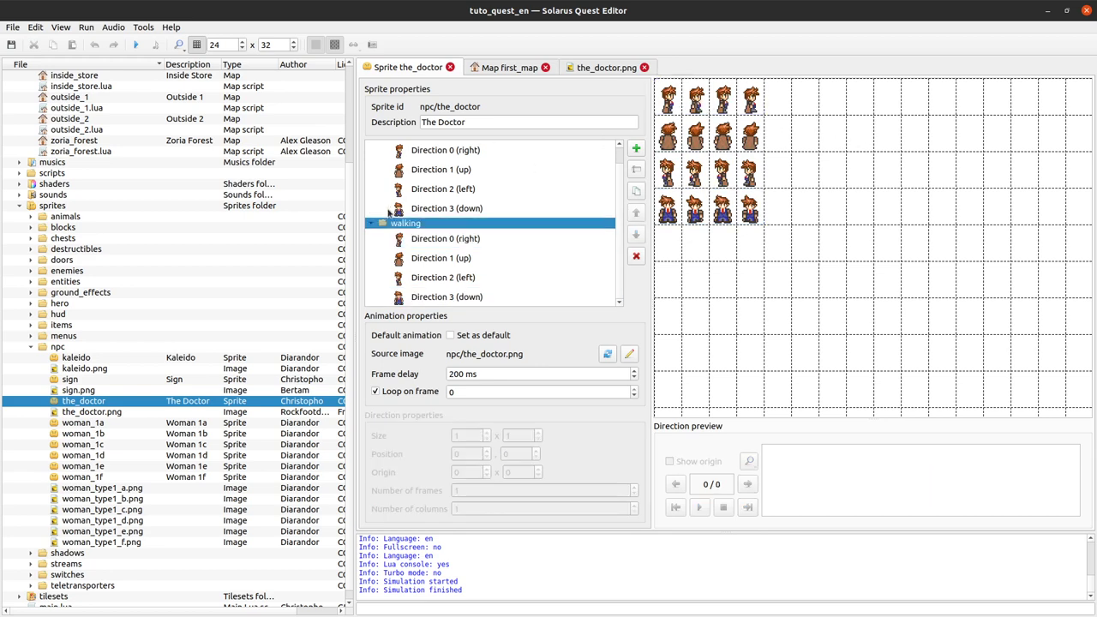
{"action": "scroll", "coordinate": [394, 210], "scroll_direction": "up", "scroll_amount": 1}
{"action": "left_click", "coordinate": [370, 234]}
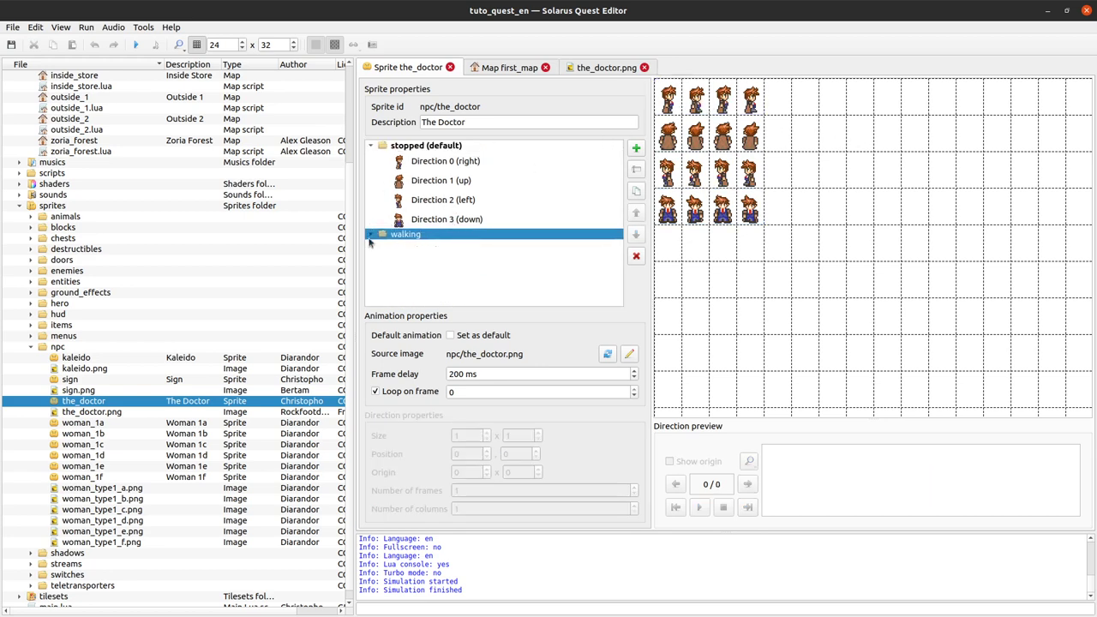
{"action": "left_click", "coordinate": [370, 235]}
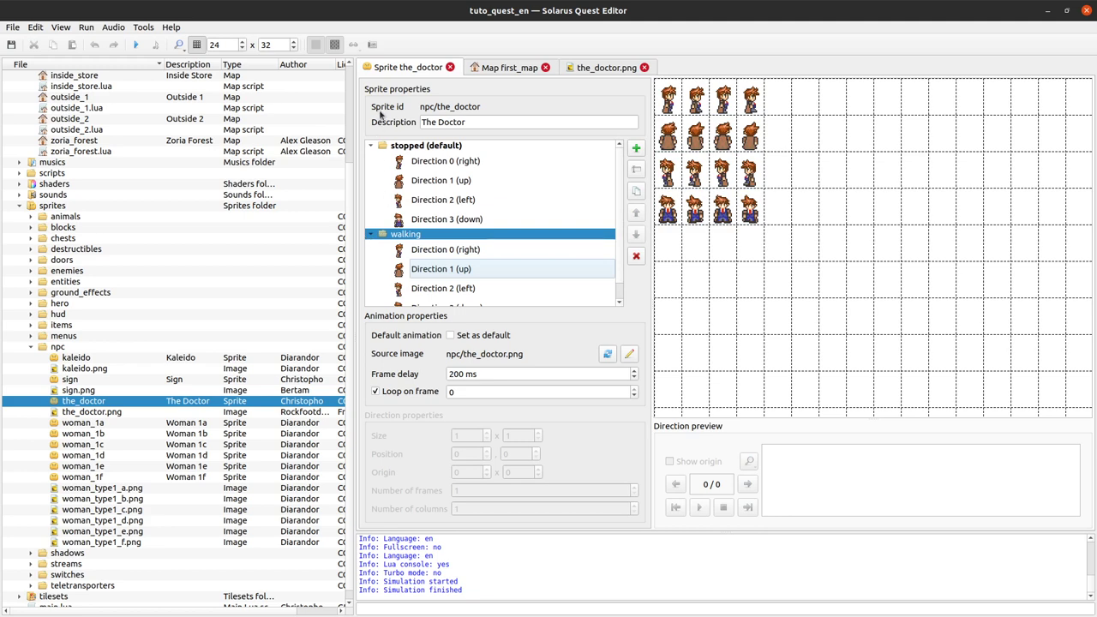
{"action": "left_click", "coordinate": [454, 147]}
{"action": "left_click", "coordinate": [459, 240]}
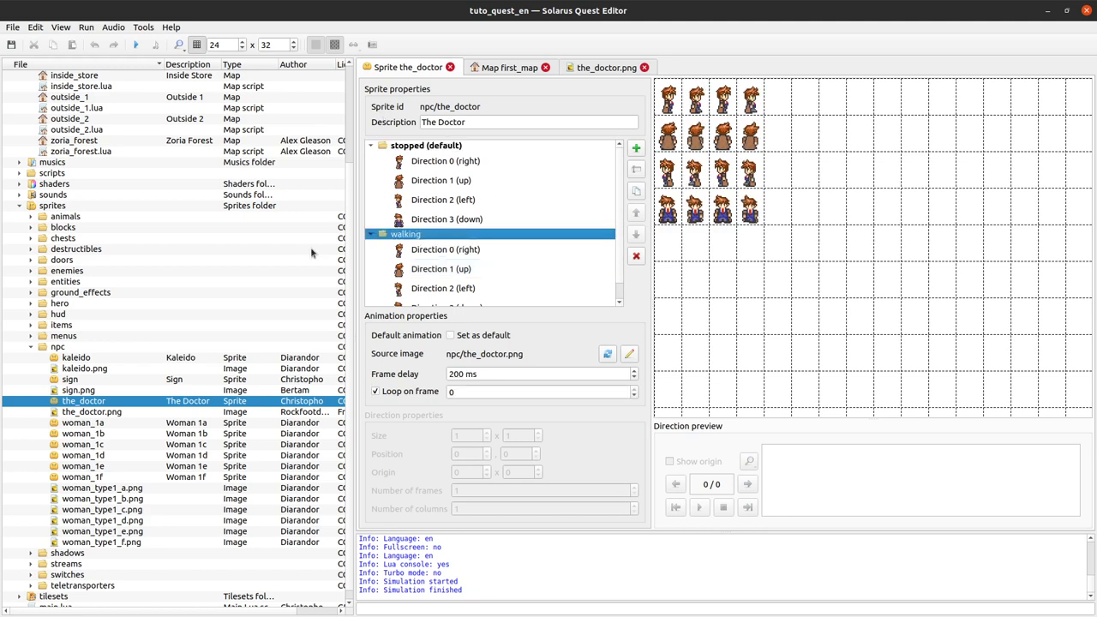
Step: Expand the hero sprites folder and open the tunic1 sprite
{"action": "left_click", "coordinate": [31, 303]}
{"action": "scroll", "coordinate": [187, 367], "scroll_direction": "down", "scroll_amount": 6}
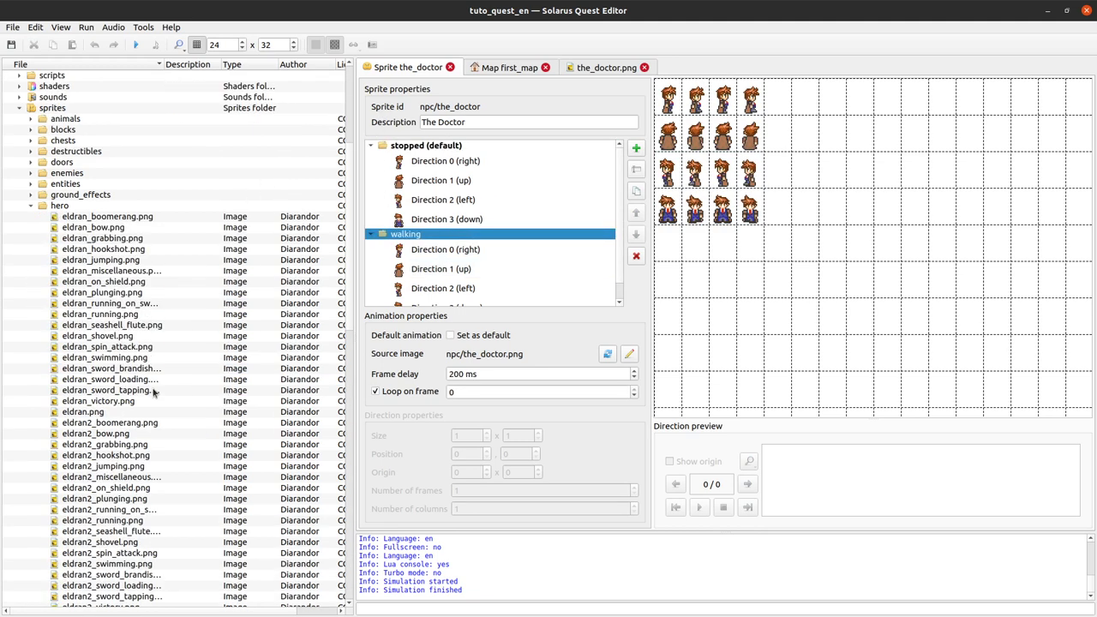
{"action": "scroll", "coordinate": [188, 366], "scroll_direction": "down", "scroll_amount": 14}
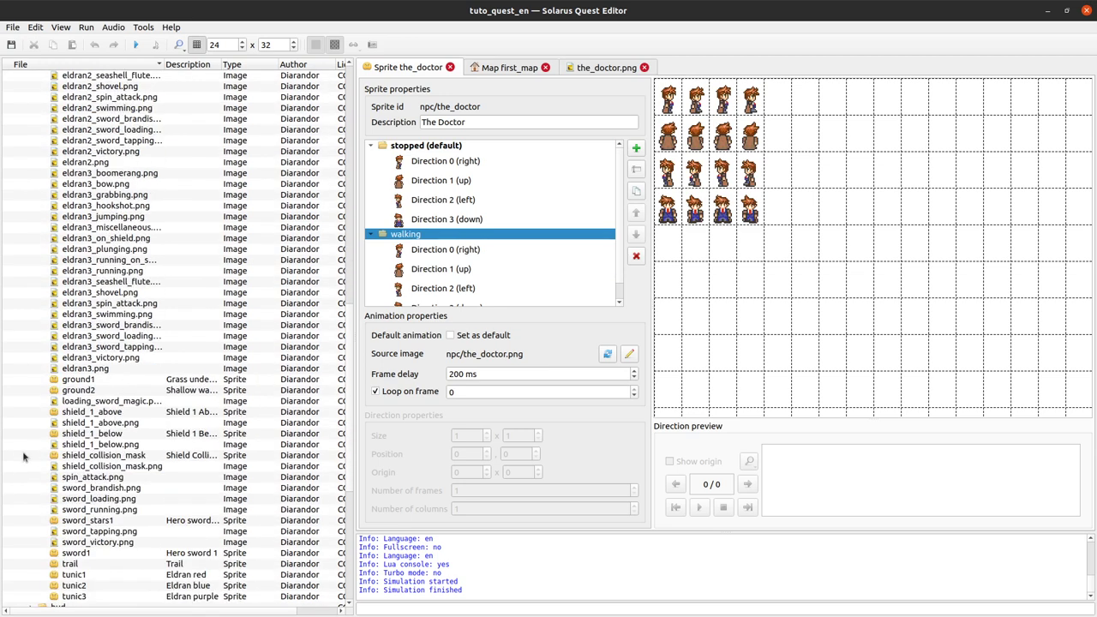
{"action": "double_click", "coordinate": [81, 476]}
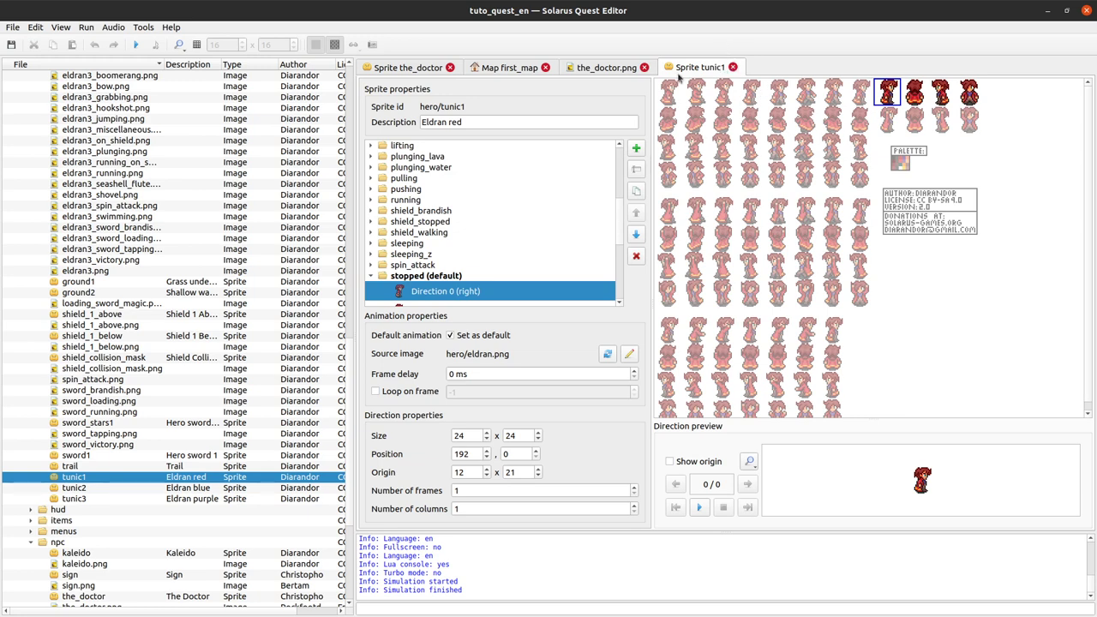
{"action": "scroll", "coordinate": [429, 272], "scroll_direction": "down", "scroll_amount": 2}
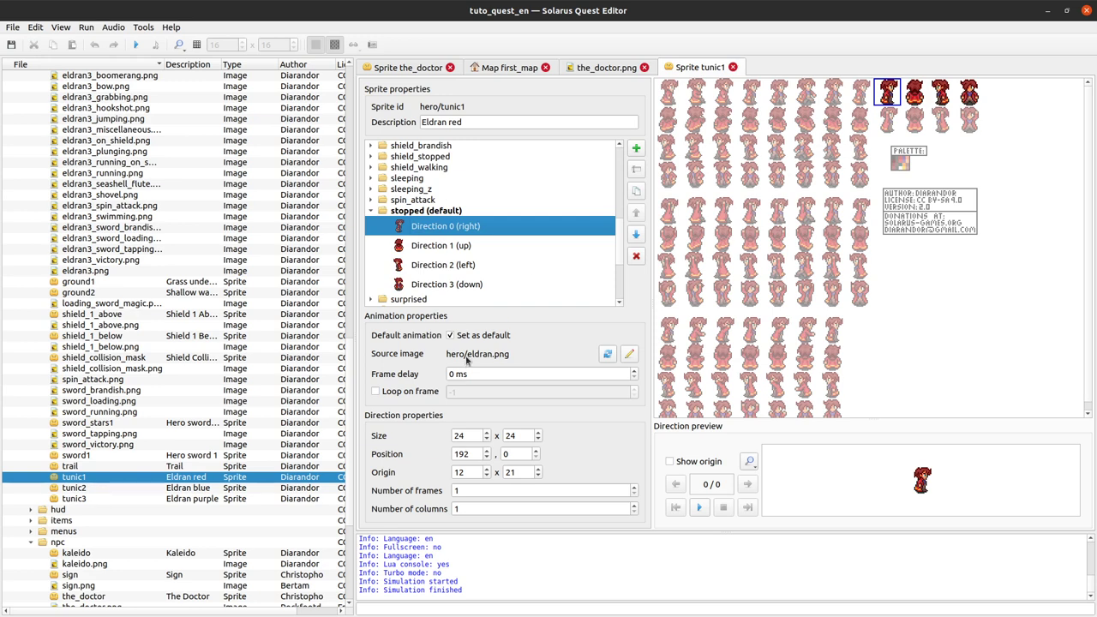
Step: View tunic1's spin_attack and shield_walking right-facing directions
{"action": "left_click", "coordinate": [371, 200]}
{"action": "left_click", "coordinate": [447, 219]}
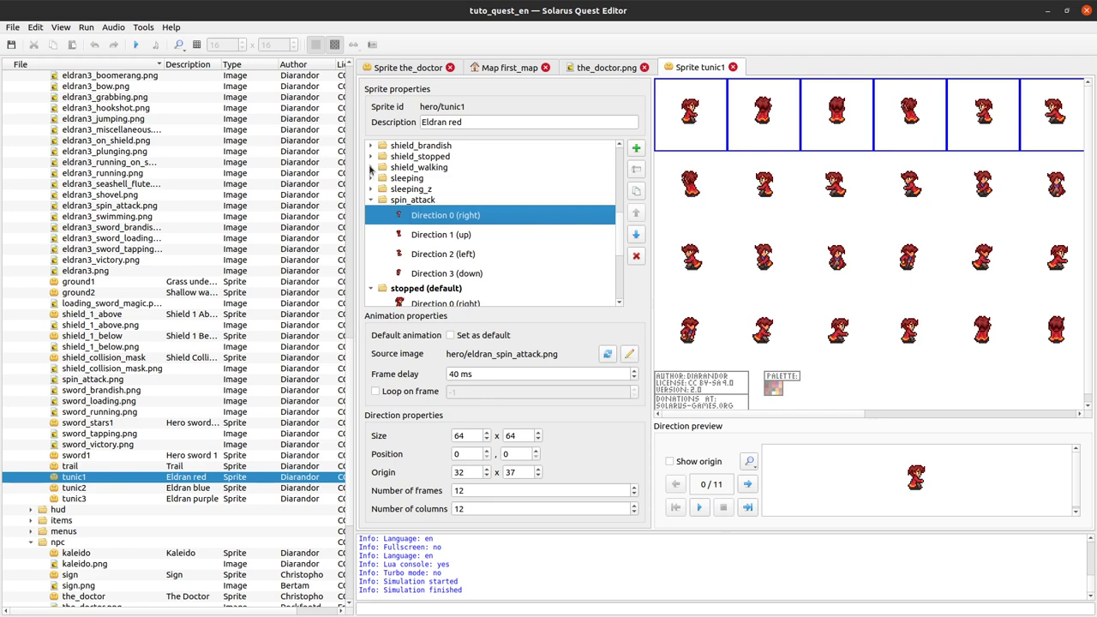
{"action": "left_click", "coordinate": [371, 167]}
{"action": "left_click", "coordinate": [484, 185]}
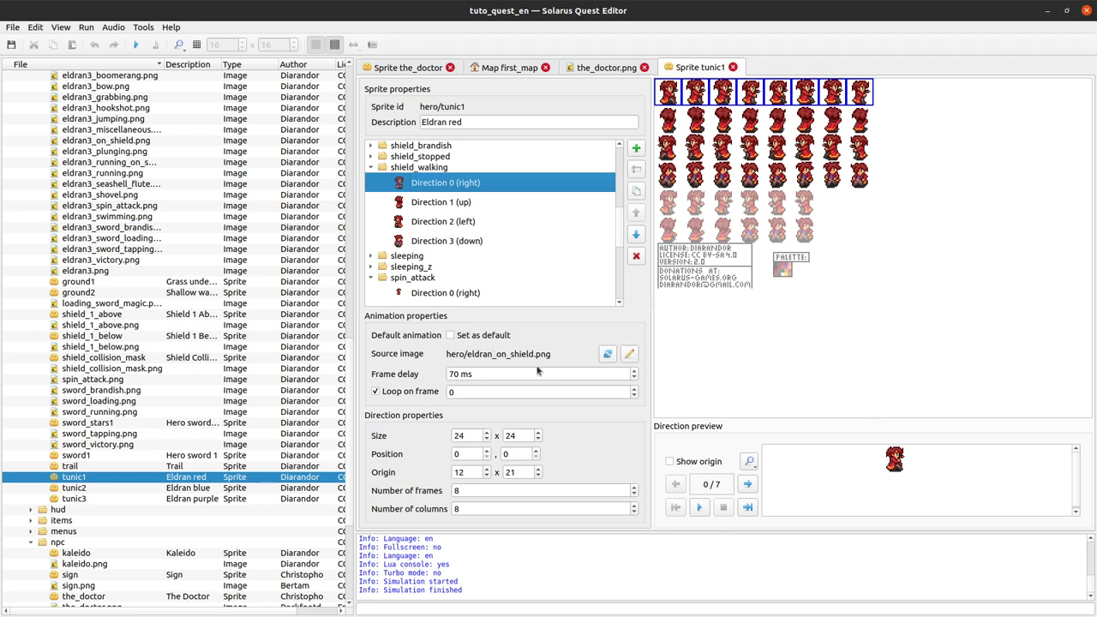
Step: Expand the teletransporters folder and open the blue teletransporter sprite
{"action": "scroll", "coordinate": [142, 310], "scroll_direction": "down", "scroll_amount": 6}
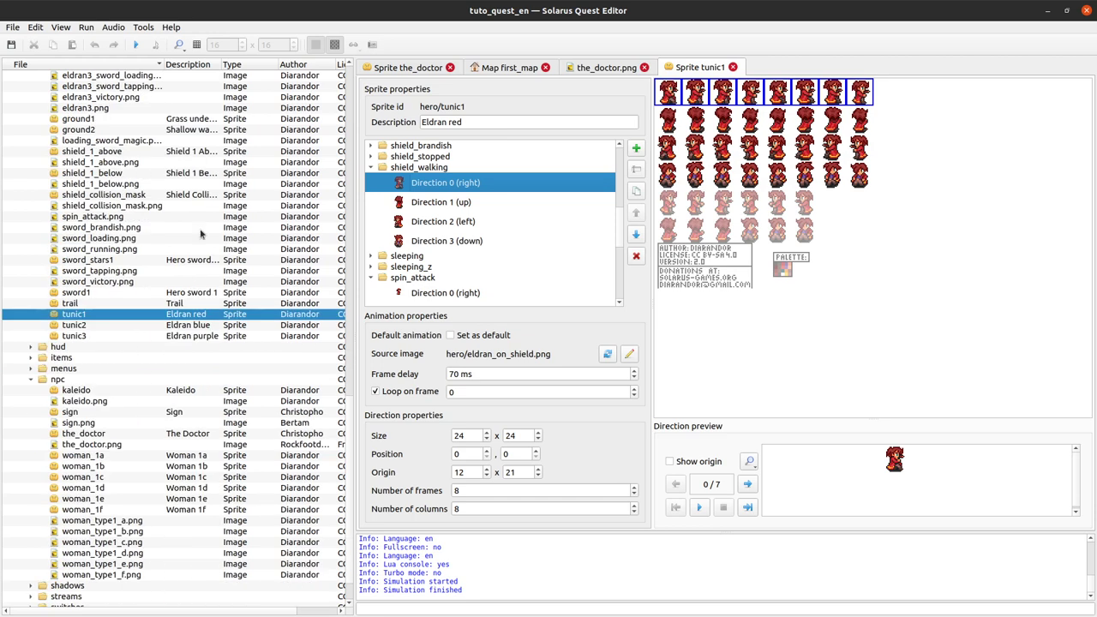
{"action": "left_click", "coordinate": [31, 574]}
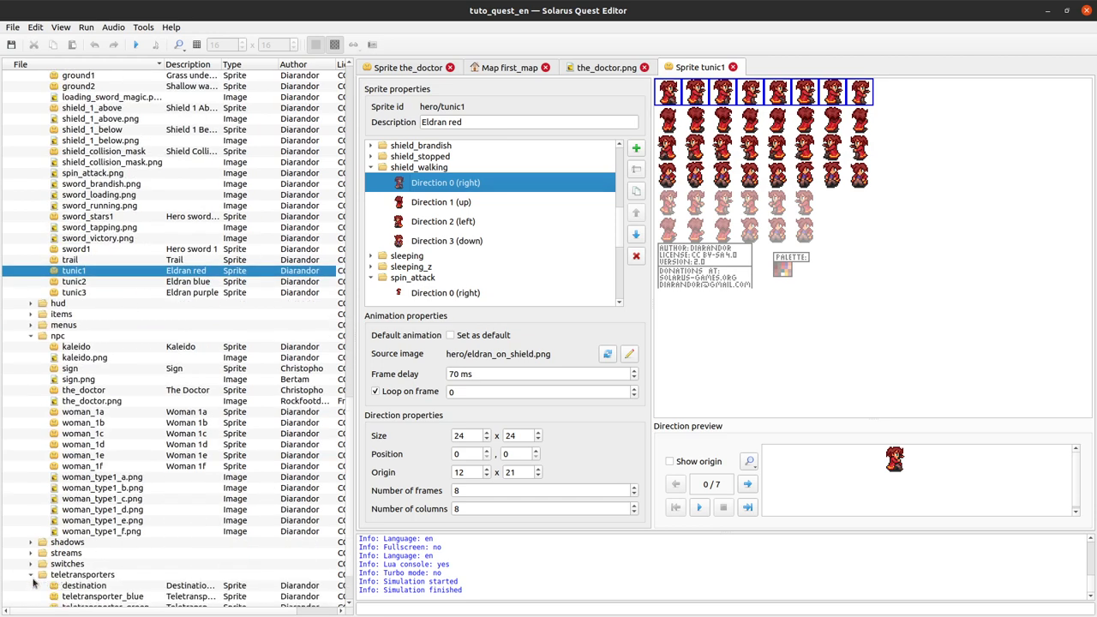
{"action": "scroll", "coordinate": [56, 557], "scroll_direction": "down", "scroll_amount": 2}
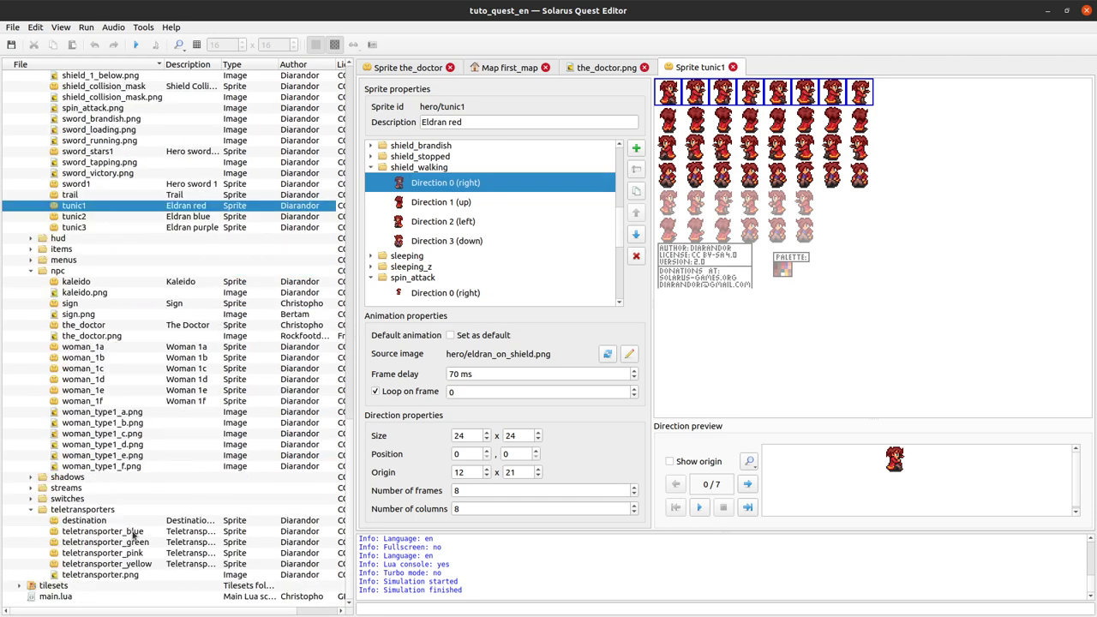
{"action": "double_click", "coordinate": [101, 531]}
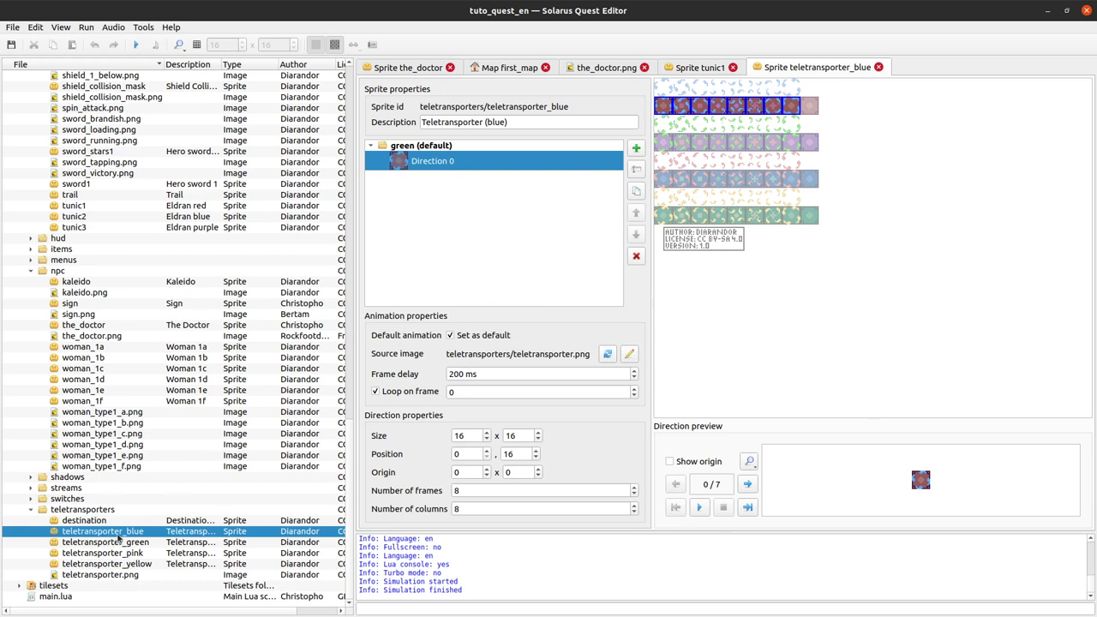
Step: Open the green, pink and yellow teletransporter sprites
{"action": "double_click", "coordinate": [123, 545]}
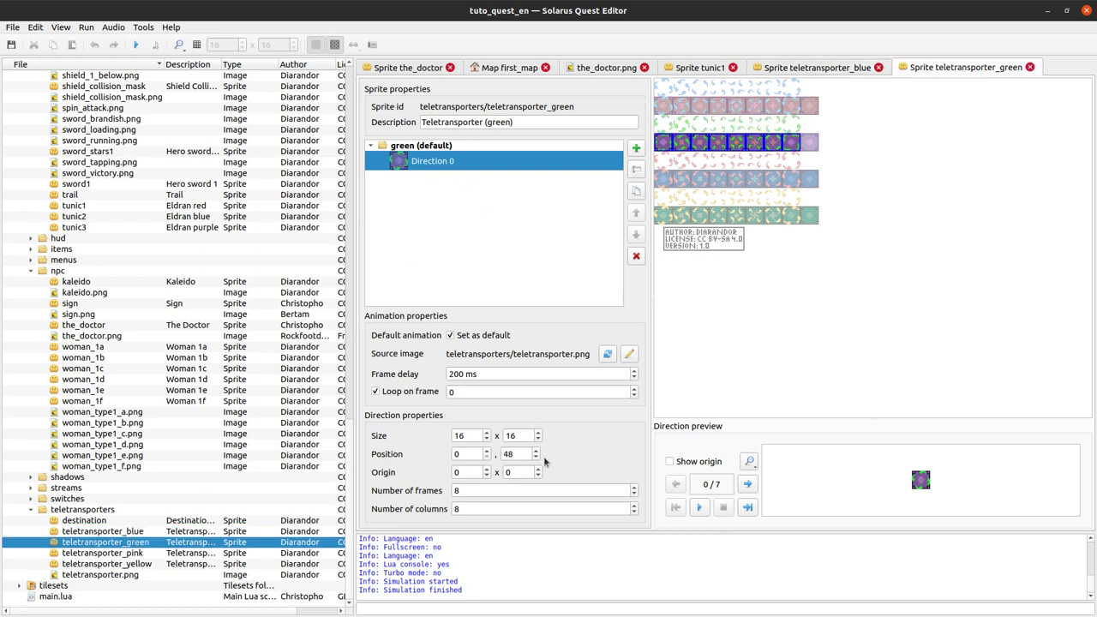
{"action": "double_click", "coordinate": [135, 553]}
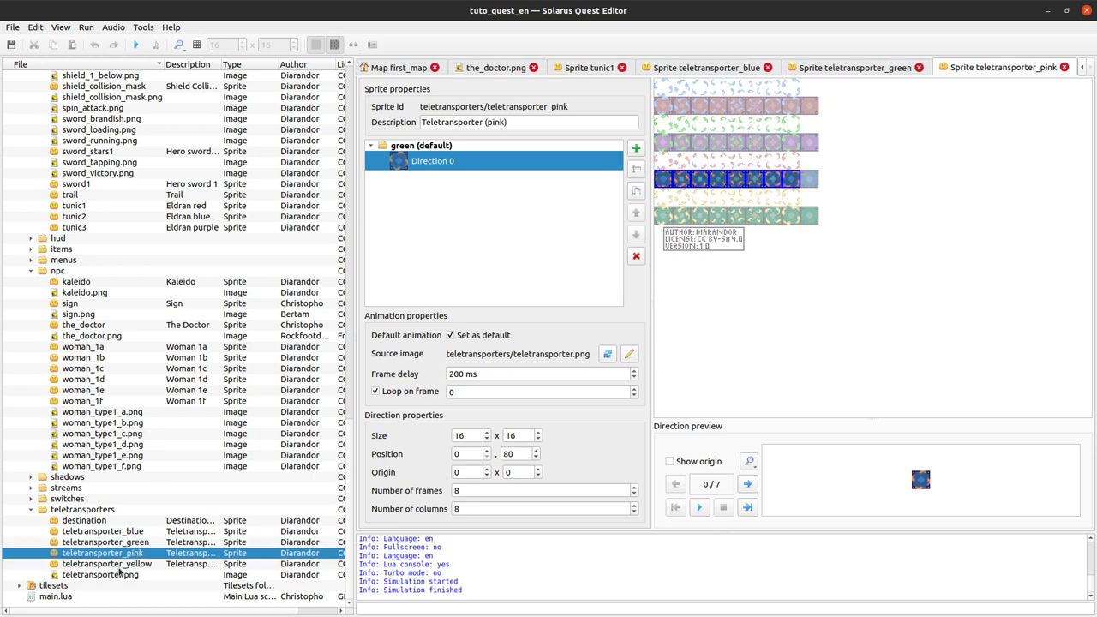
{"action": "double_click", "coordinate": [127, 565]}
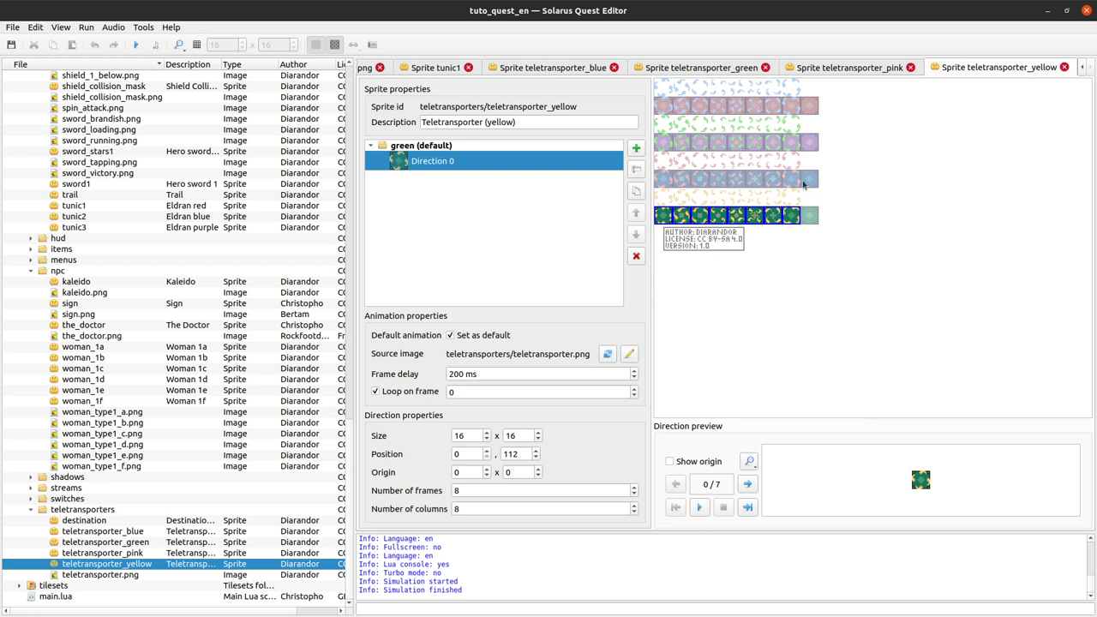
Step: Check the yellow direction's y position 112 and play then stop its preview
{"action": "double_click", "coordinate": [511, 454]}
{"action": "left_click", "coordinate": [770, 220]}
{"action": "left_click", "coordinate": [700, 508]}
{"action": "left_click", "coordinate": [722, 508]}
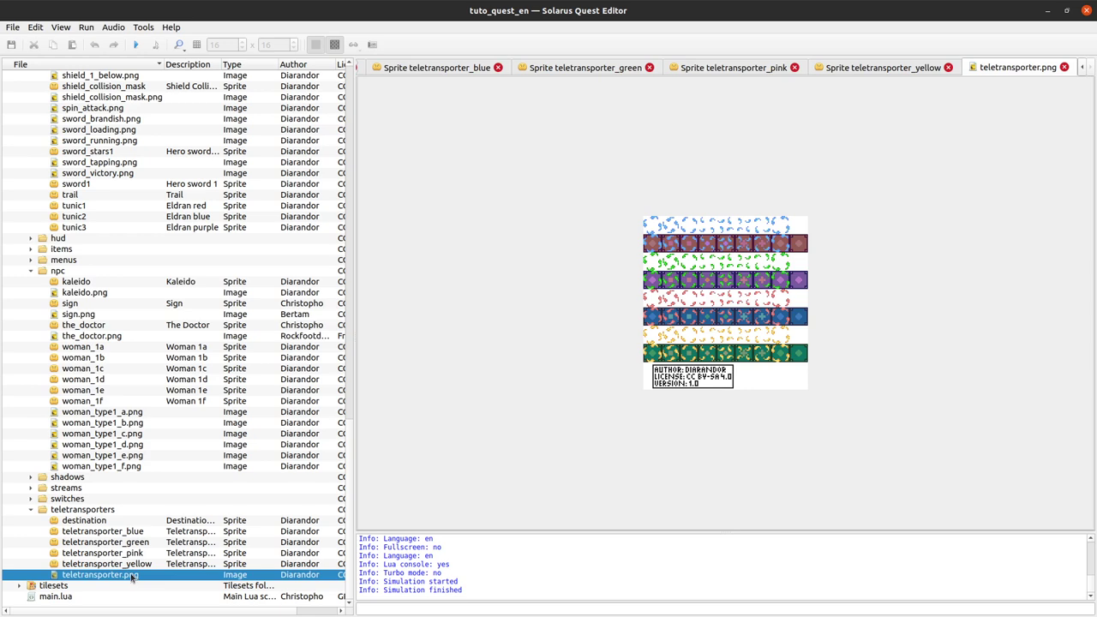
Step: Close teletransporter.png, the four teletransporter sprites and tunic1, returning to the_doctor sprite
{"action": "middle_click", "coordinate": [1039, 68]}
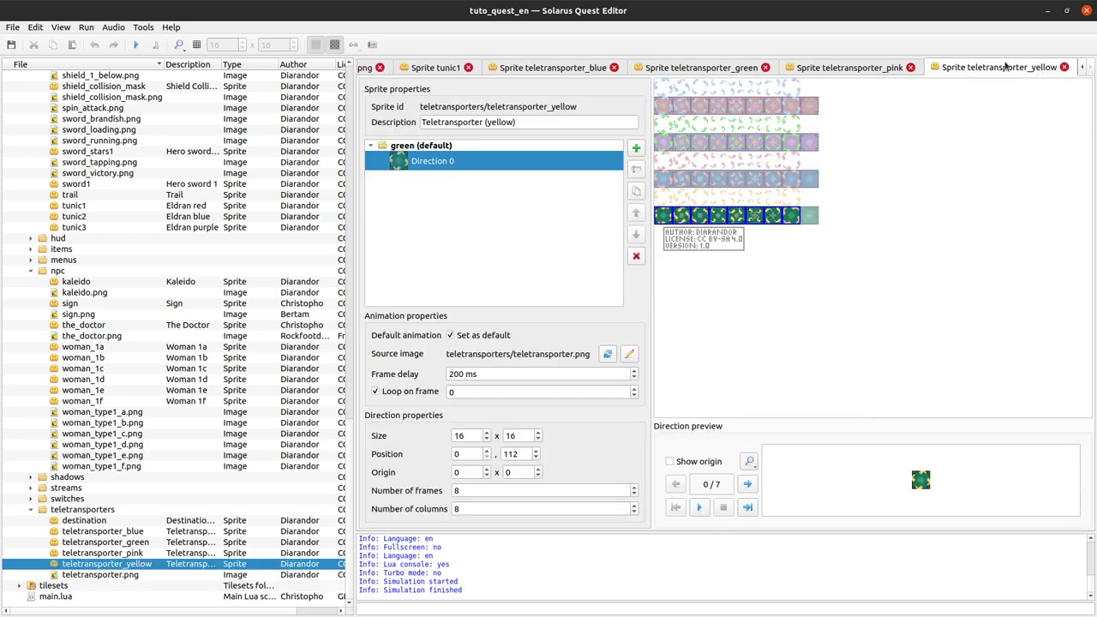
{"action": "middle_click", "coordinate": [1015, 68]}
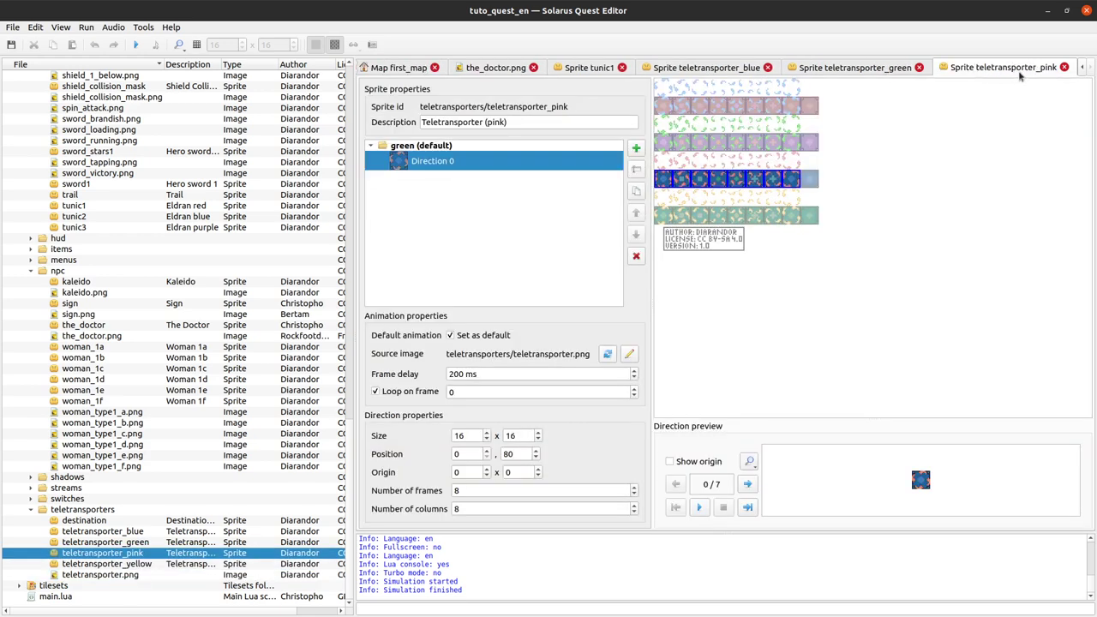
{"action": "middle_click", "coordinate": [1019, 70]}
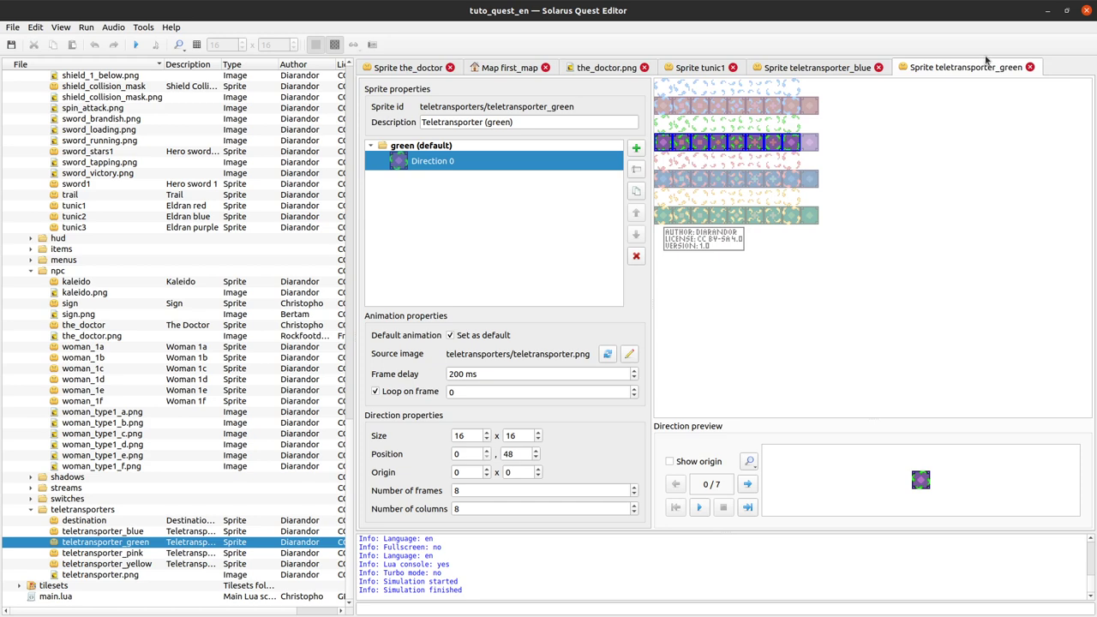
{"action": "middle_click", "coordinate": [970, 72]}
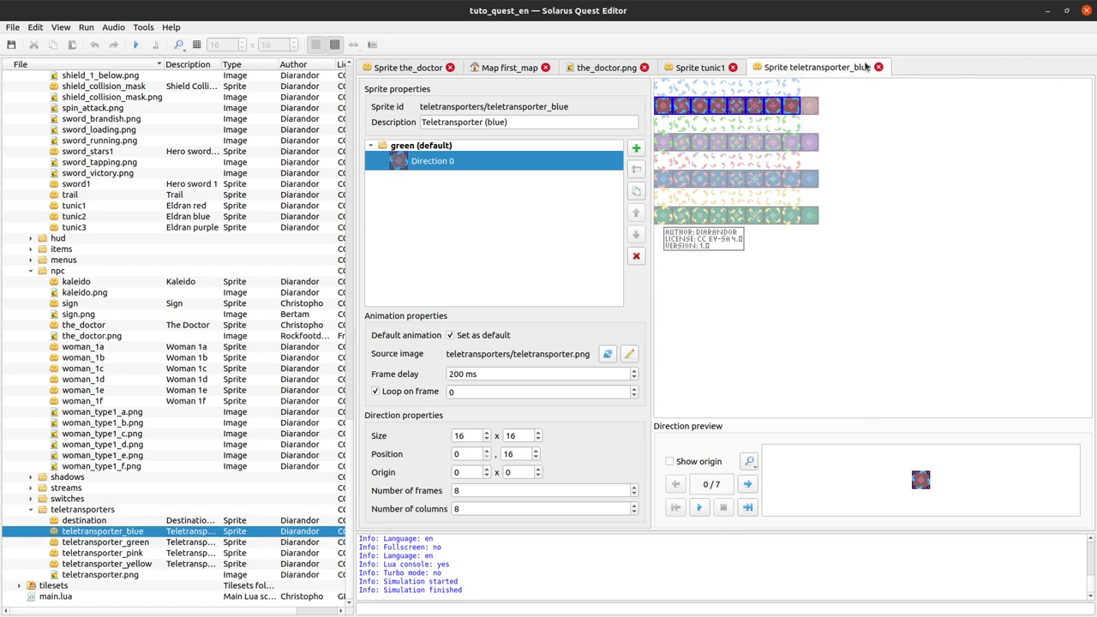
{"action": "middle_click", "coordinate": [861, 67]}
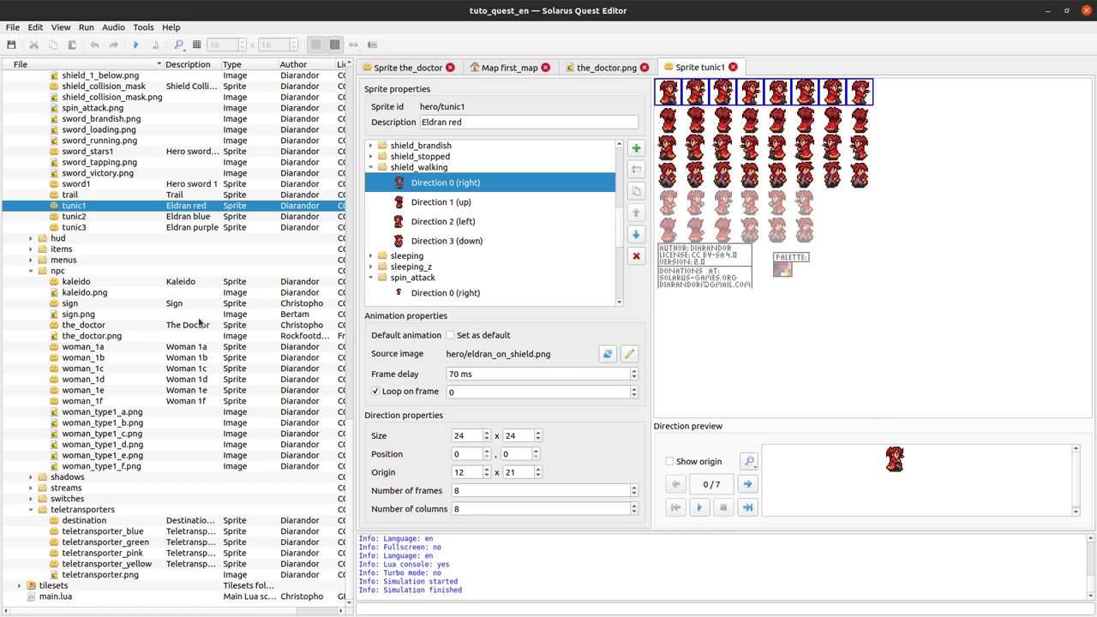
{"action": "scroll", "coordinate": [248, 284], "scroll_direction": "up", "scroll_amount": 4}
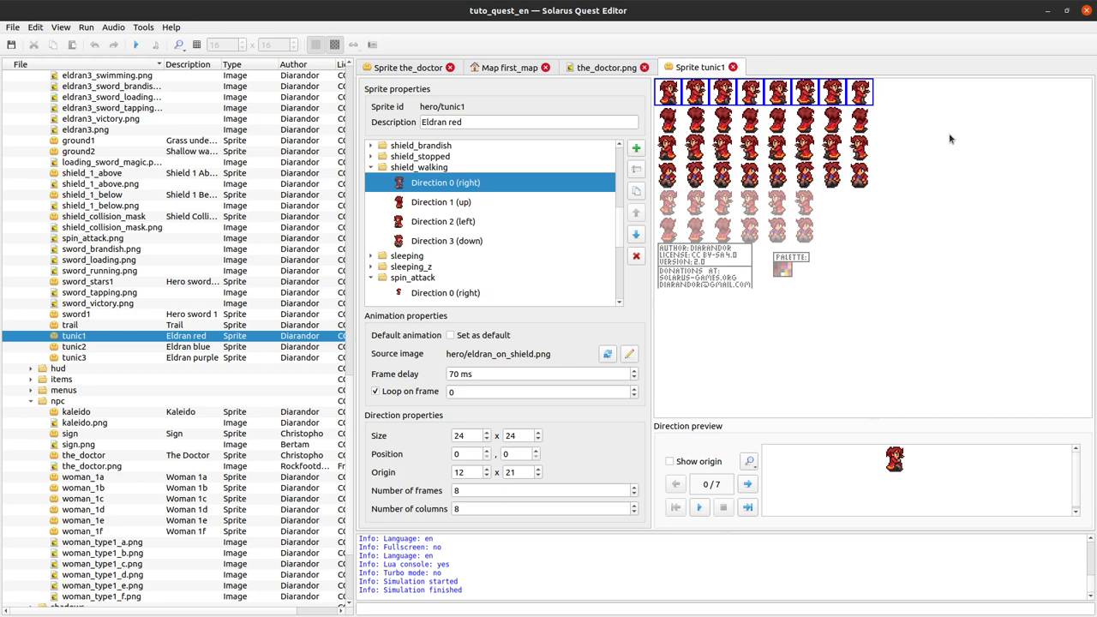
{"action": "middle_click", "coordinate": [714, 66]}
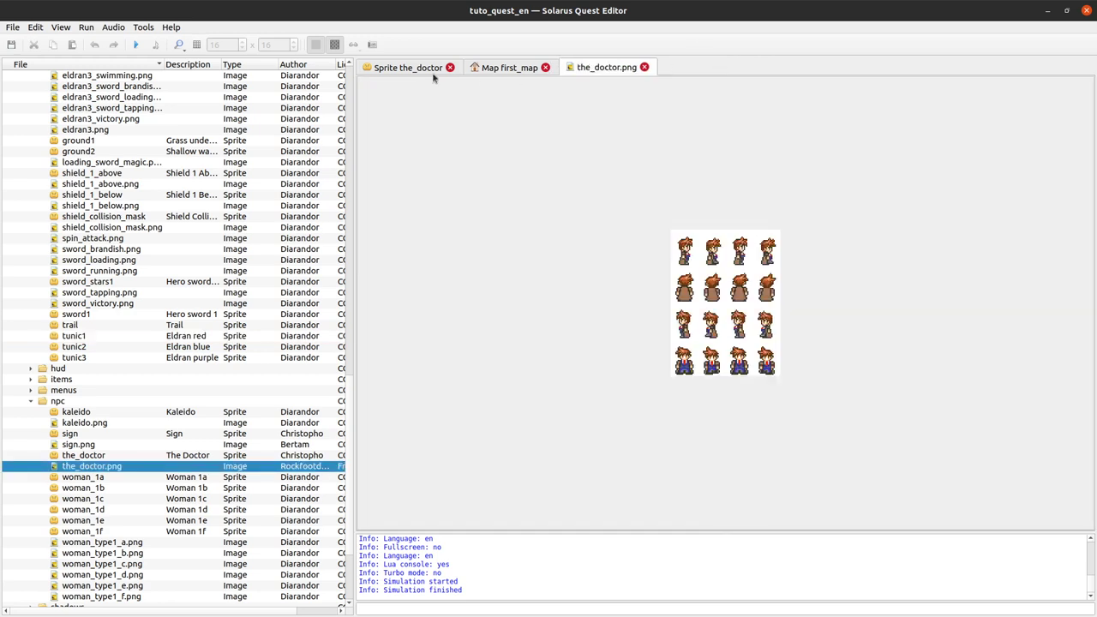
{"action": "left_click", "coordinate": [395, 67]}
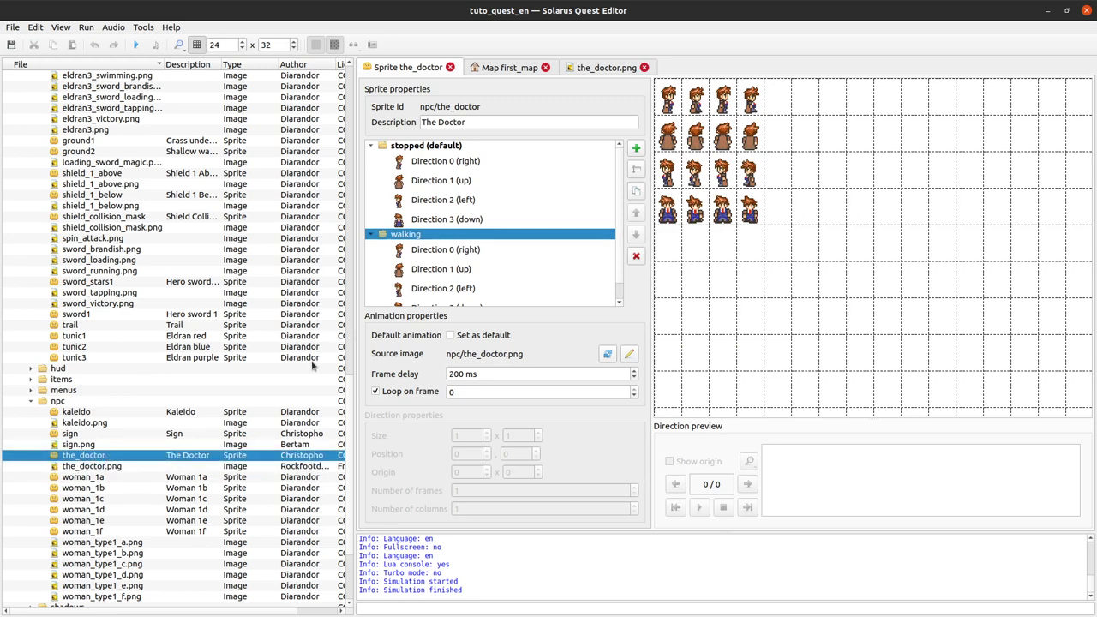
Step: Expand the menus folder and open team_logo, solarus_logo and solarus_logo.png
{"action": "scroll", "coordinate": [86, 457], "scroll_direction": "down", "scroll_amount": 4}
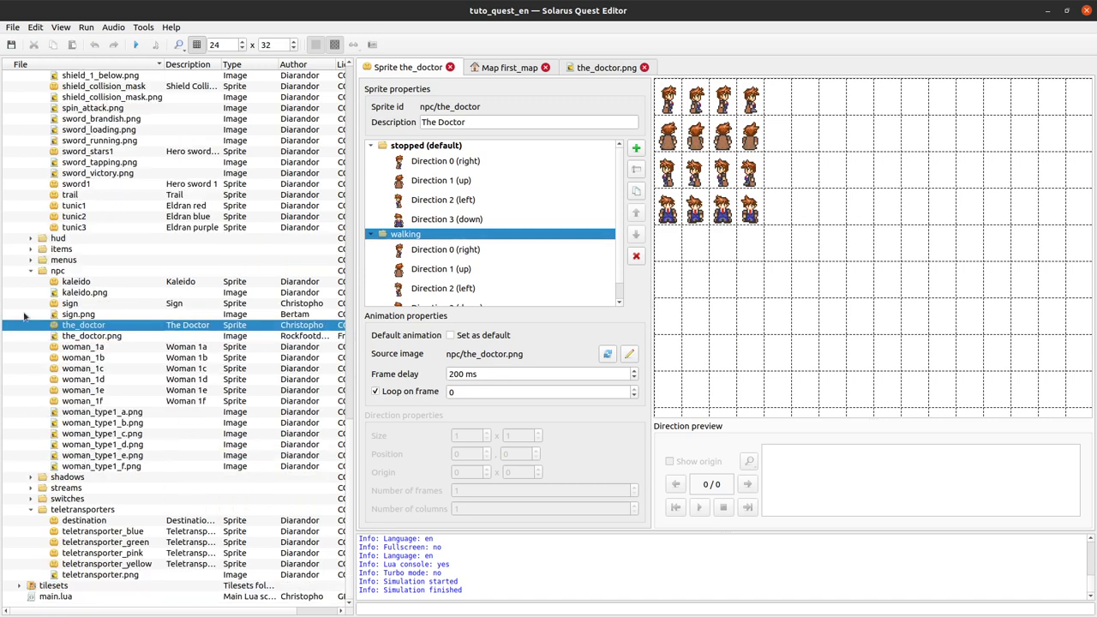
{"action": "left_click", "coordinate": [31, 259]}
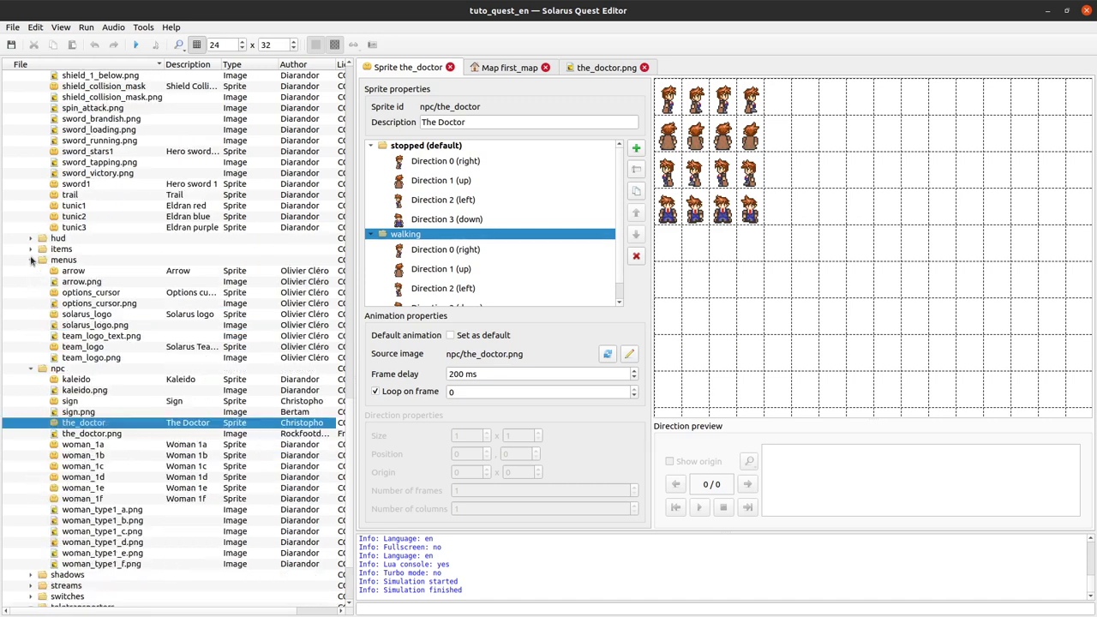
{"action": "double_click", "coordinate": [83, 347]}
{"action": "scroll", "coordinate": [754, 343], "scroll_direction": "down", "scroll_amount": 4}
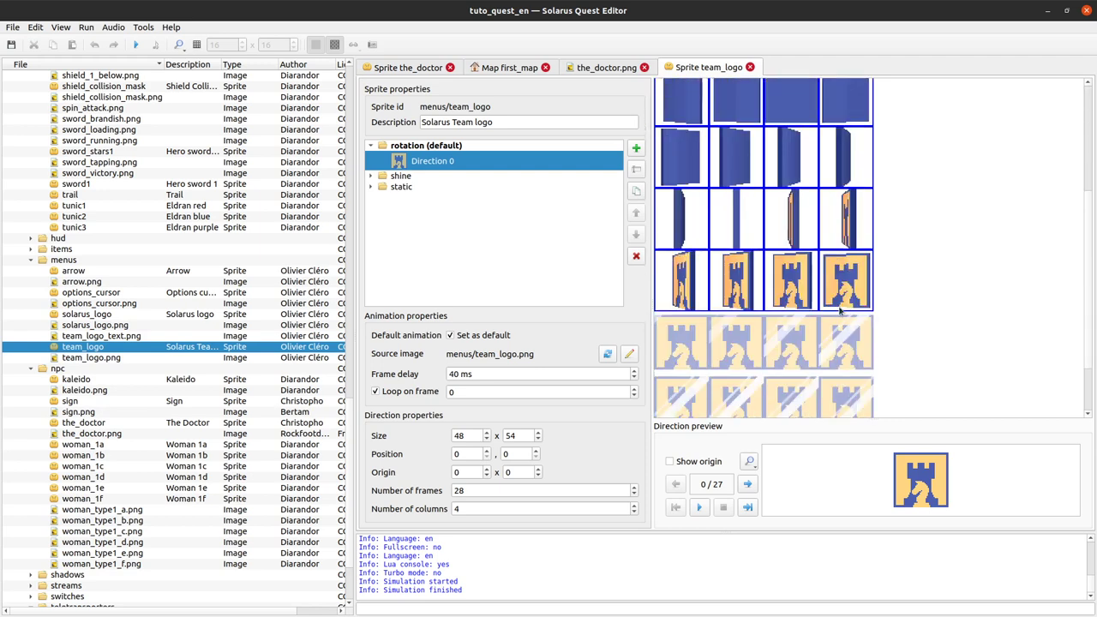
{"action": "scroll", "coordinate": [1023, 318], "scroll_direction": "up", "scroll_amount": 4}
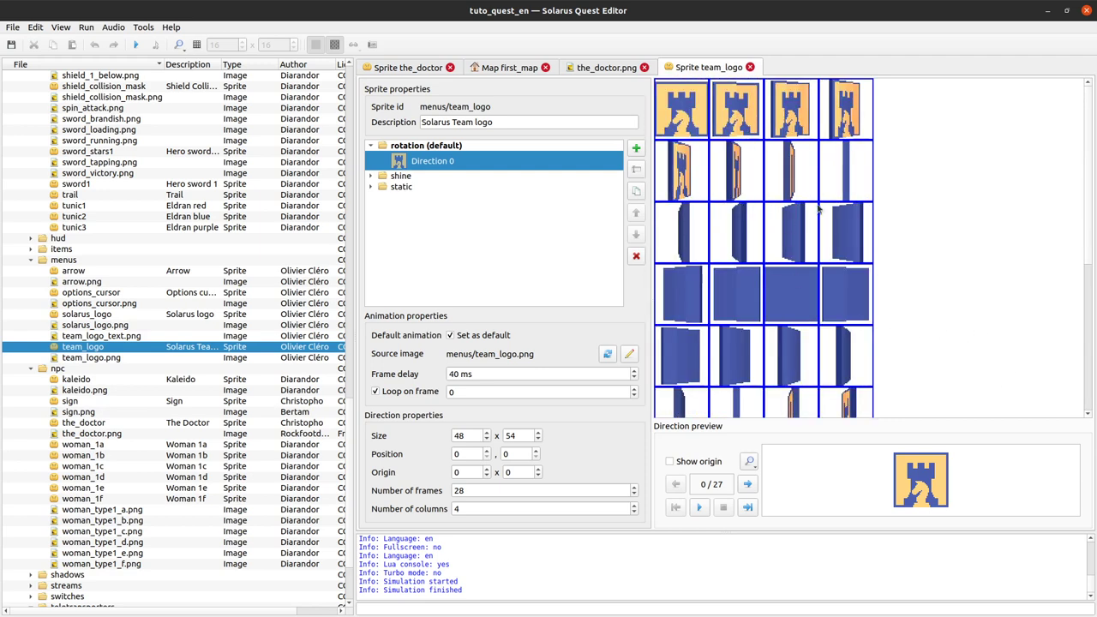
{"action": "double_click", "coordinate": [88, 316]}
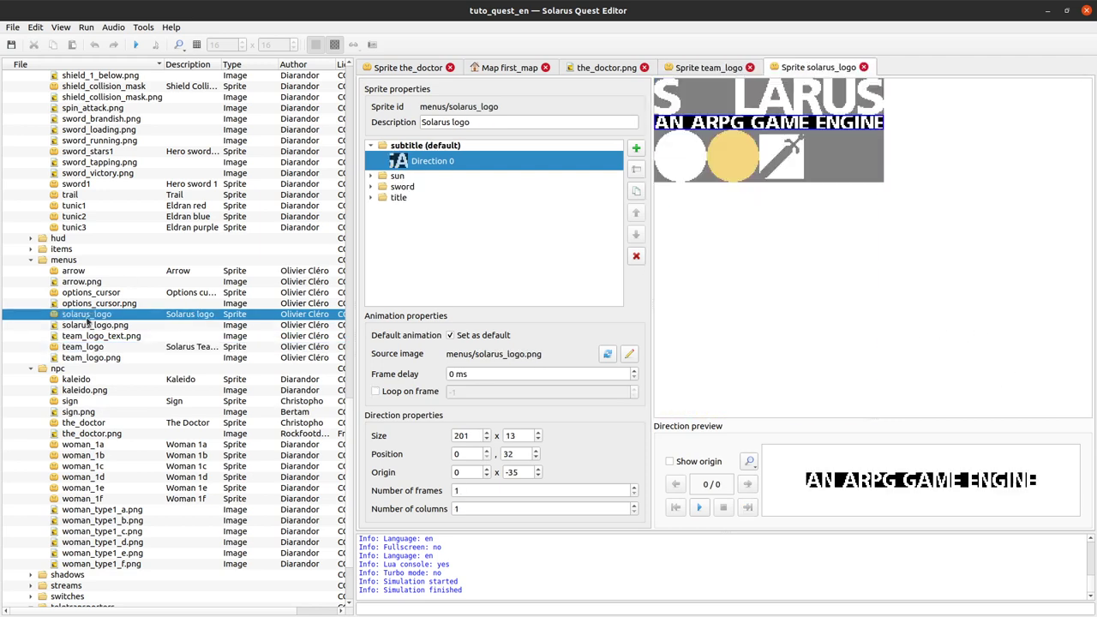
{"action": "double_click", "coordinate": [90, 326]}
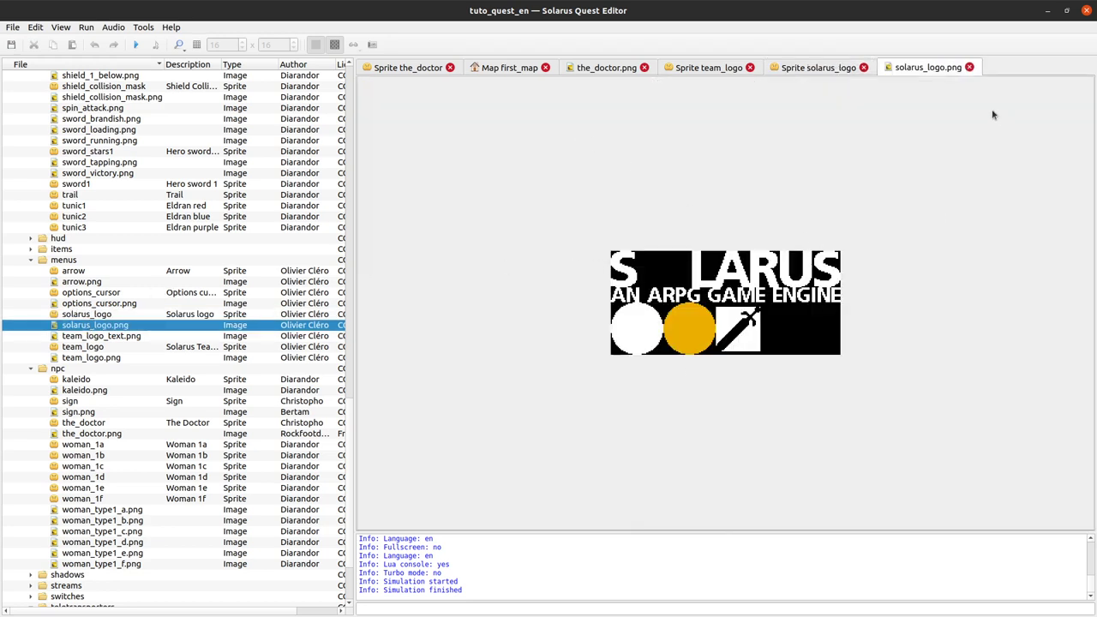
Step: Close solarus_logo.png, solarus_logo and team_logo, returning to the_doctor sprite
{"action": "left_click", "coordinate": [969, 67]}
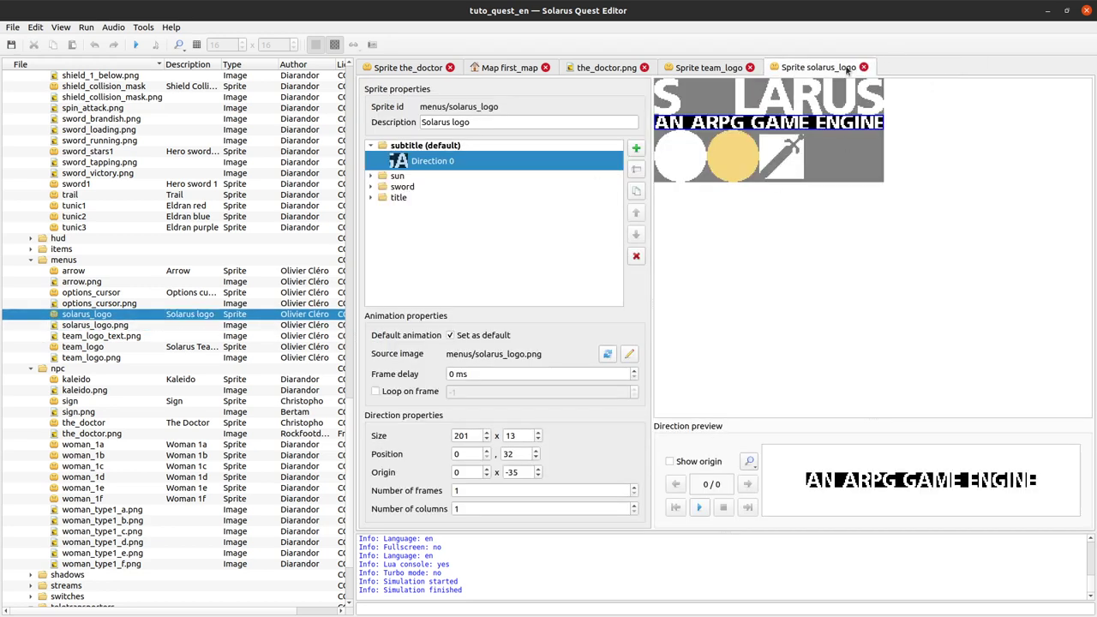
{"action": "left_click", "coordinate": [863, 67]}
{"action": "left_click", "coordinate": [750, 67]}
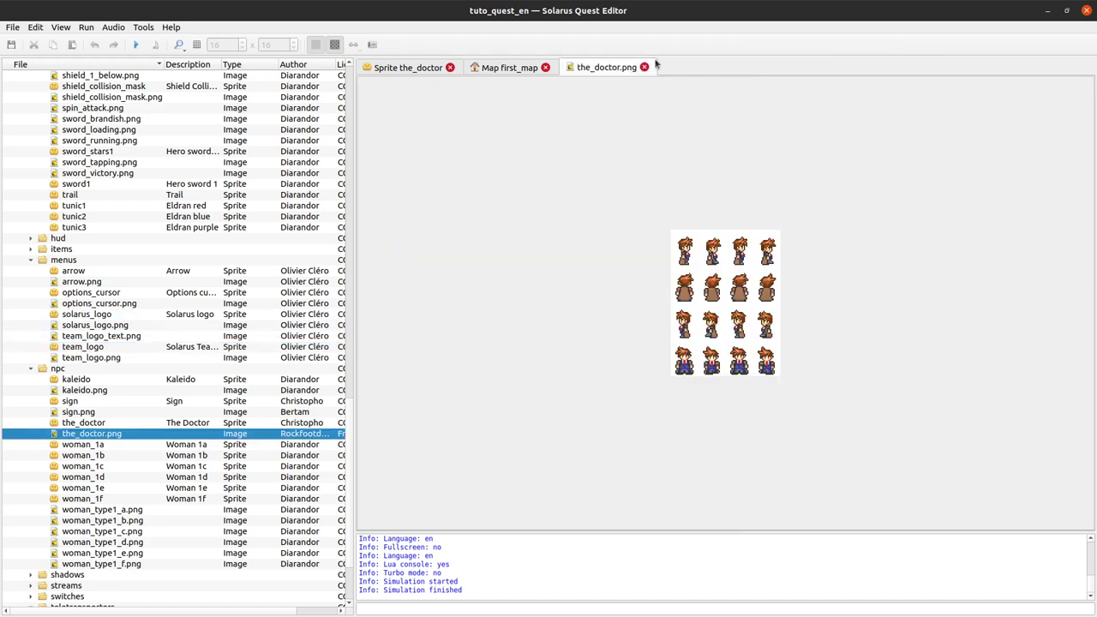
{"action": "left_click", "coordinate": [408, 67]}
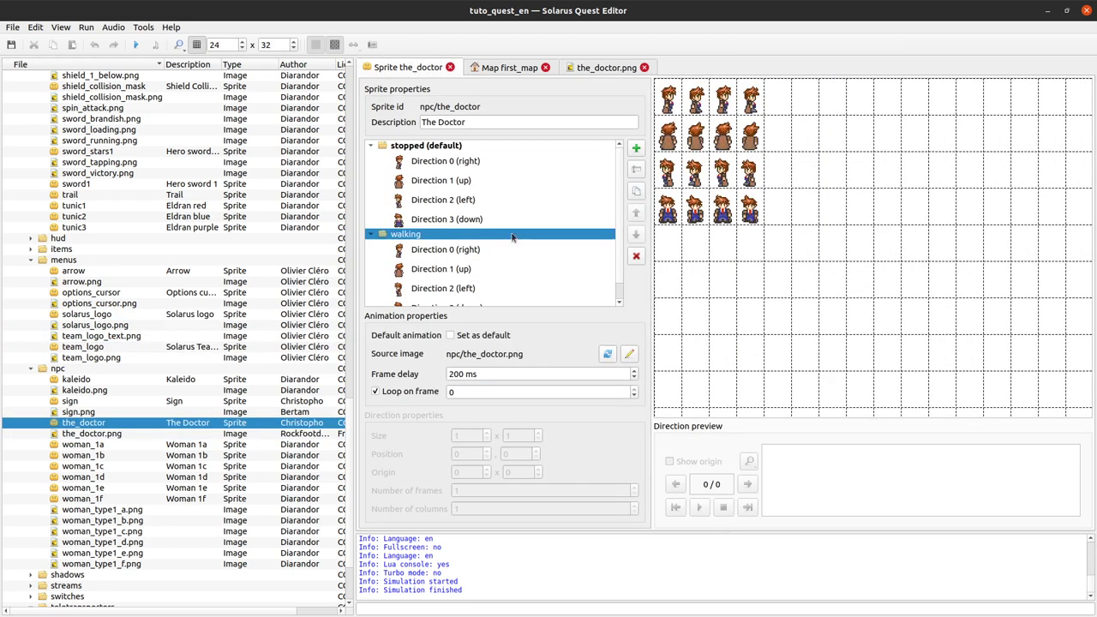
Step: Start importing from the zelda-xd2 quest and browse to its sprites/npc/bttf folder
{"action": "left_click", "coordinate": [18, 28]}
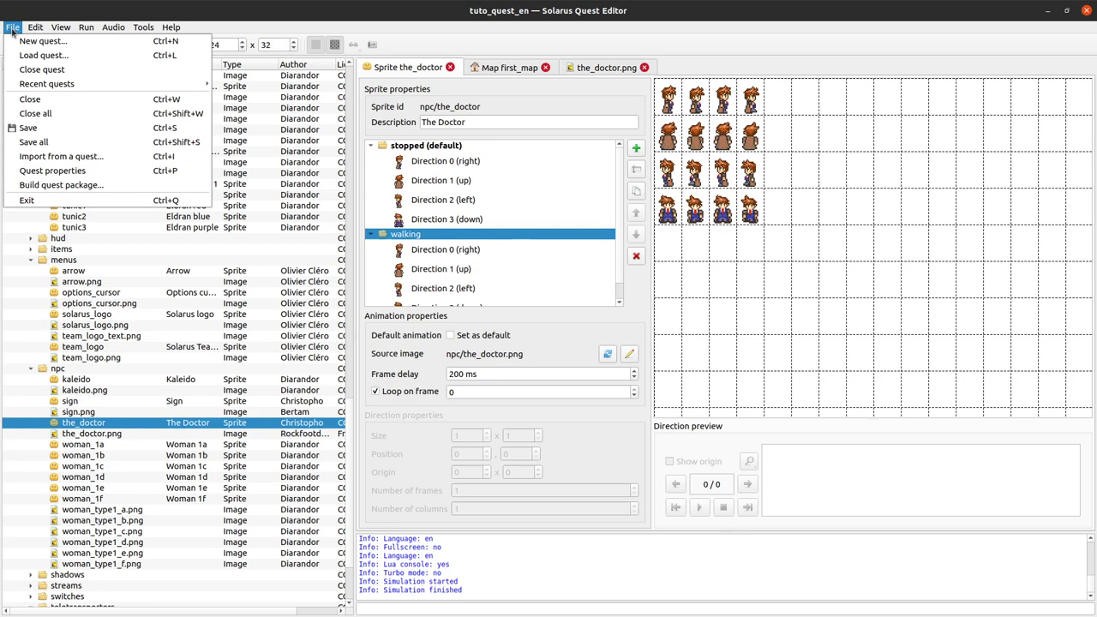
{"action": "left_click", "coordinate": [19, 29]}
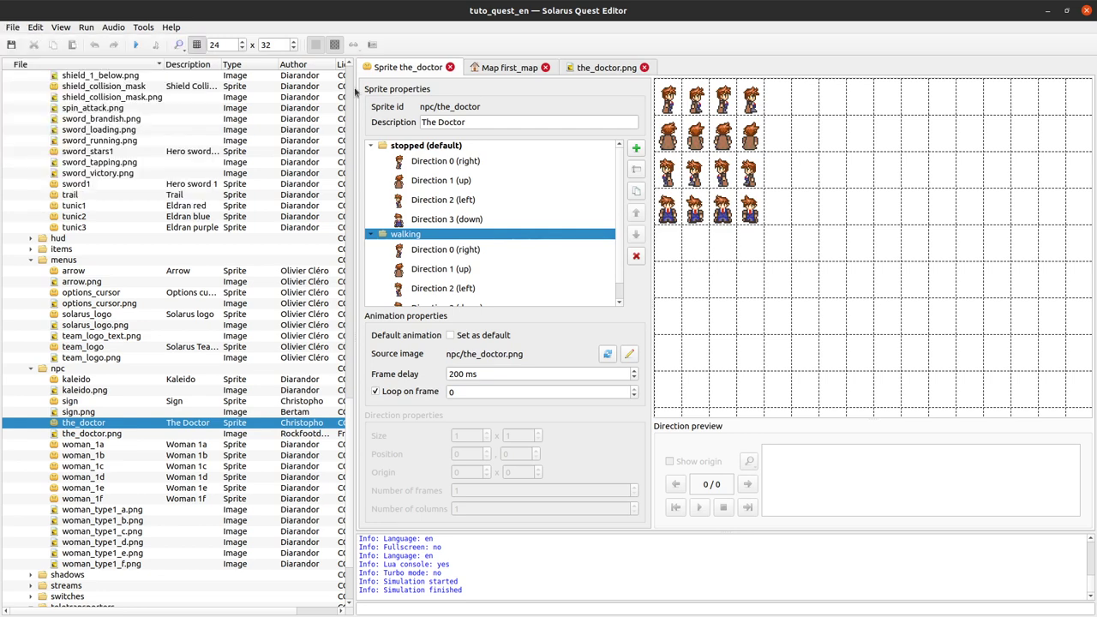
{"action": "left_click", "coordinate": [17, 29]}
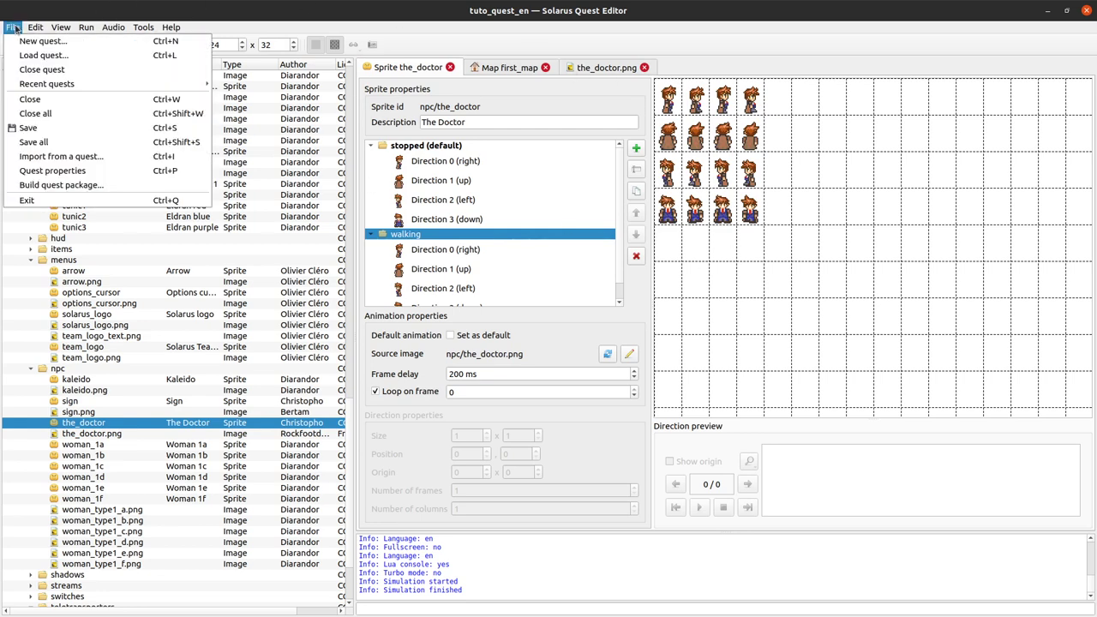
{"action": "left_click", "coordinate": [60, 156]}
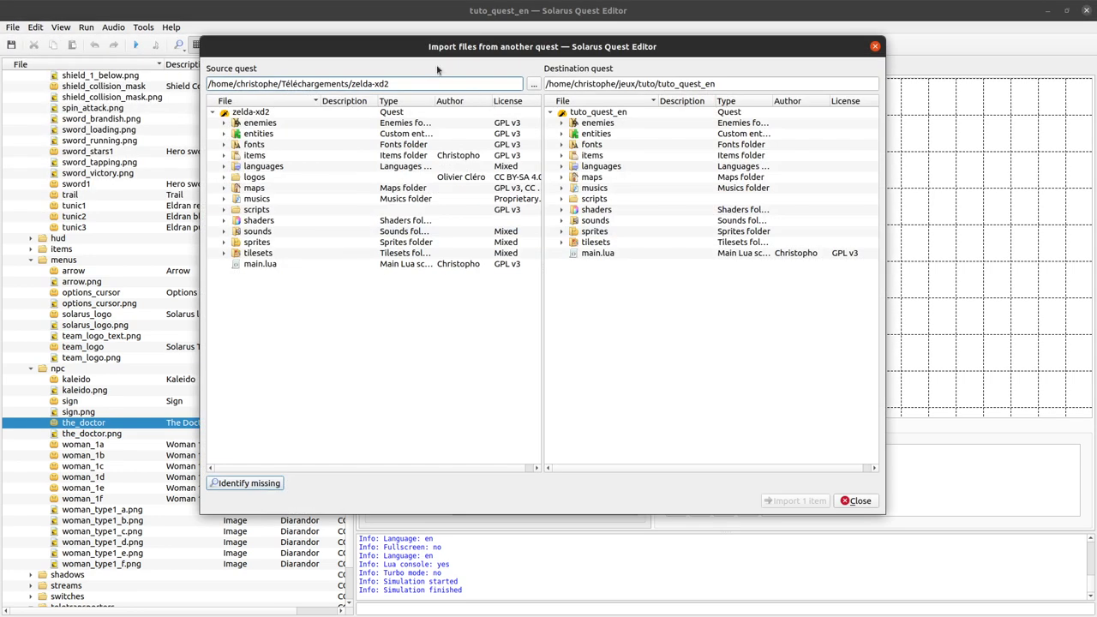
{"action": "left_click_drag", "start_coordinate": [412, 43], "coordinate": [365, 49]}
{"action": "left_click_drag", "start_coordinate": [299, 92], "coordinate": [311, 92]}
{"action": "left_click", "coordinate": [388, 92]}
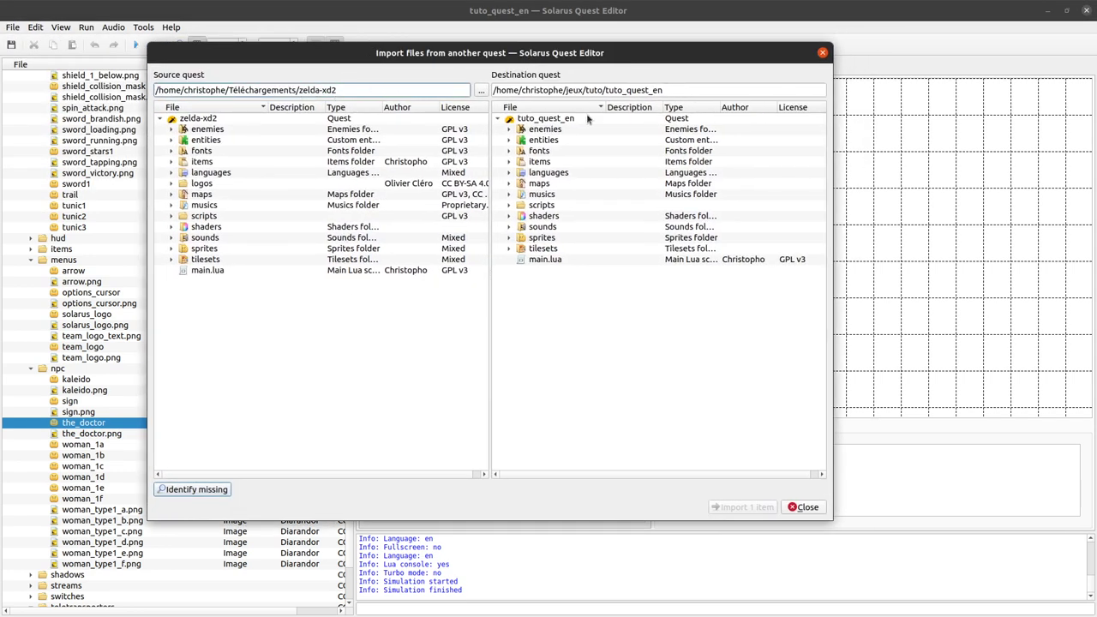
{"action": "left_click", "coordinate": [171, 260]}
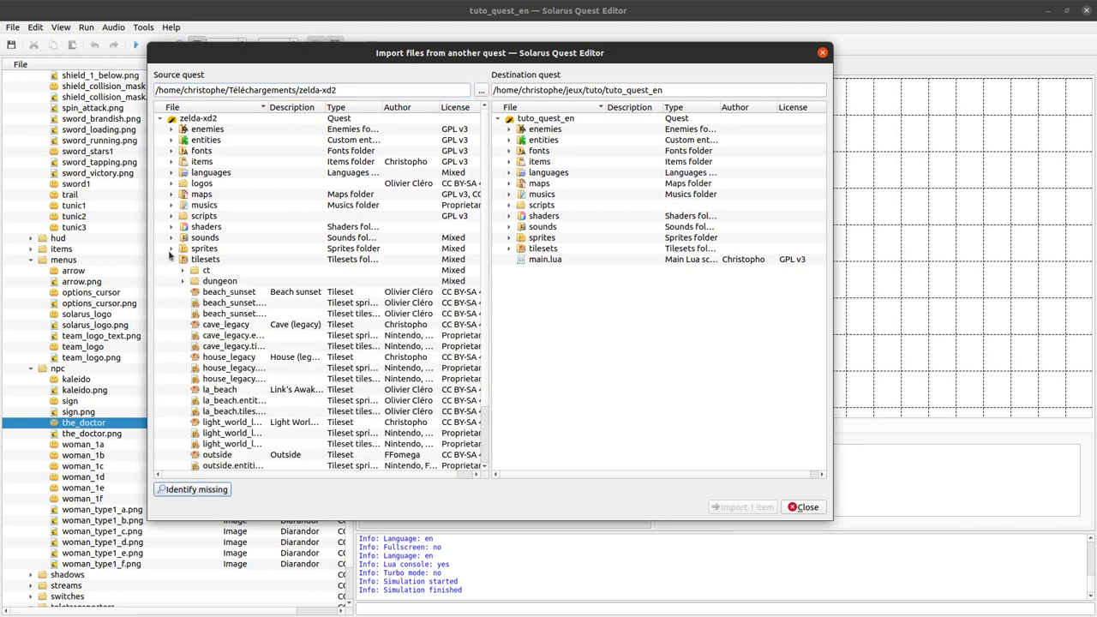
{"action": "left_click", "coordinate": [171, 260]}
{"action": "left_click", "coordinate": [171, 248]}
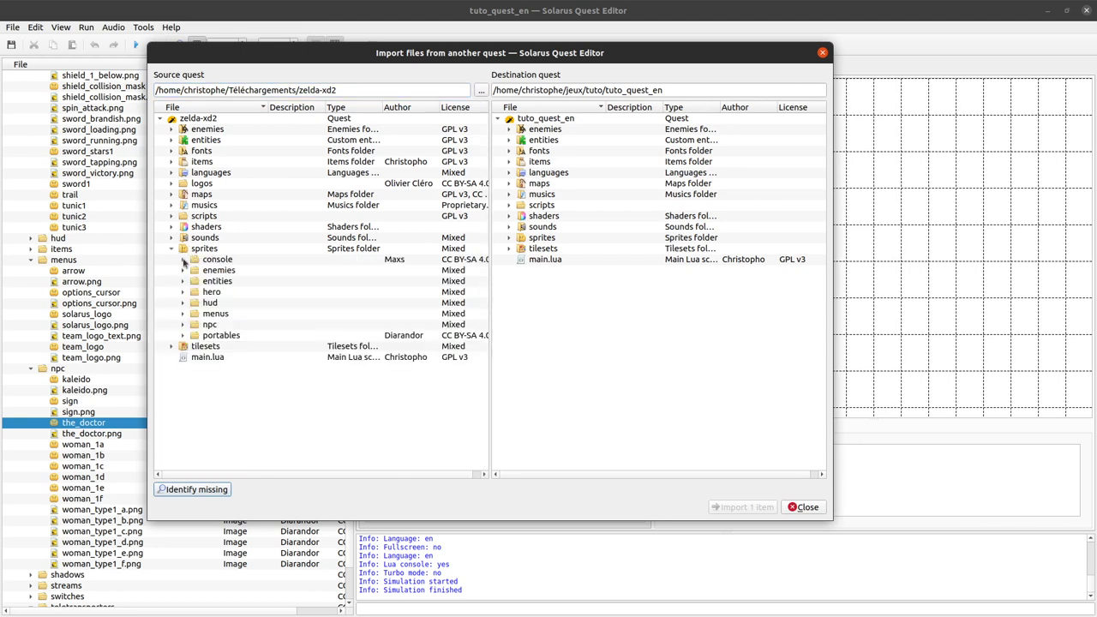
{"action": "left_click", "coordinate": [182, 325]}
{"action": "scroll", "coordinate": [338, 224], "scroll_direction": "down", "scroll_amount": 3}
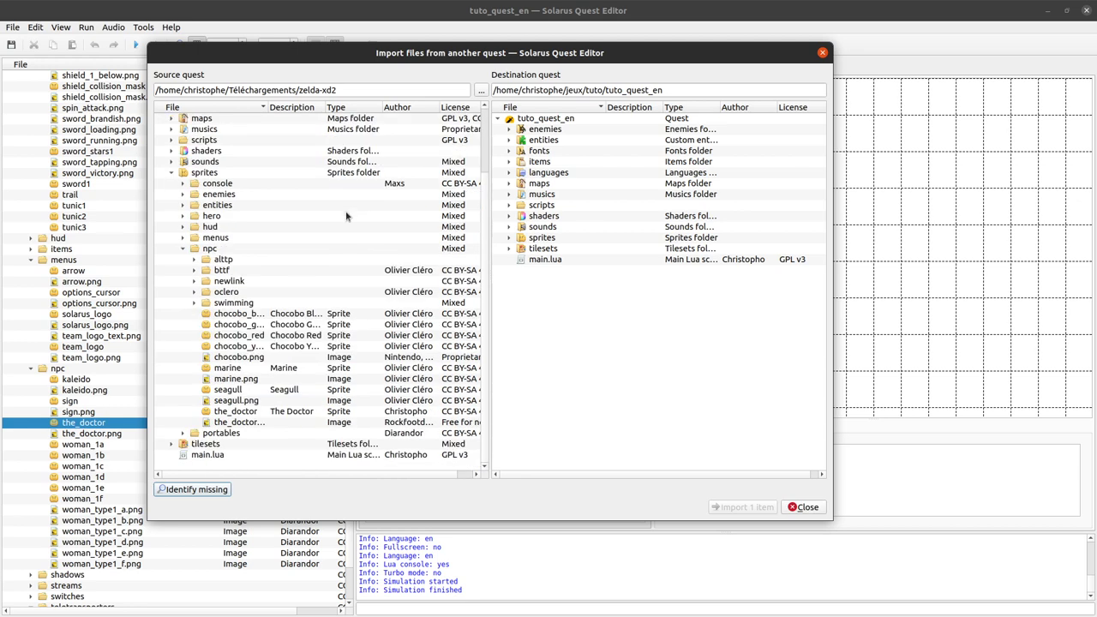
{"action": "left_click", "coordinate": [195, 273]}
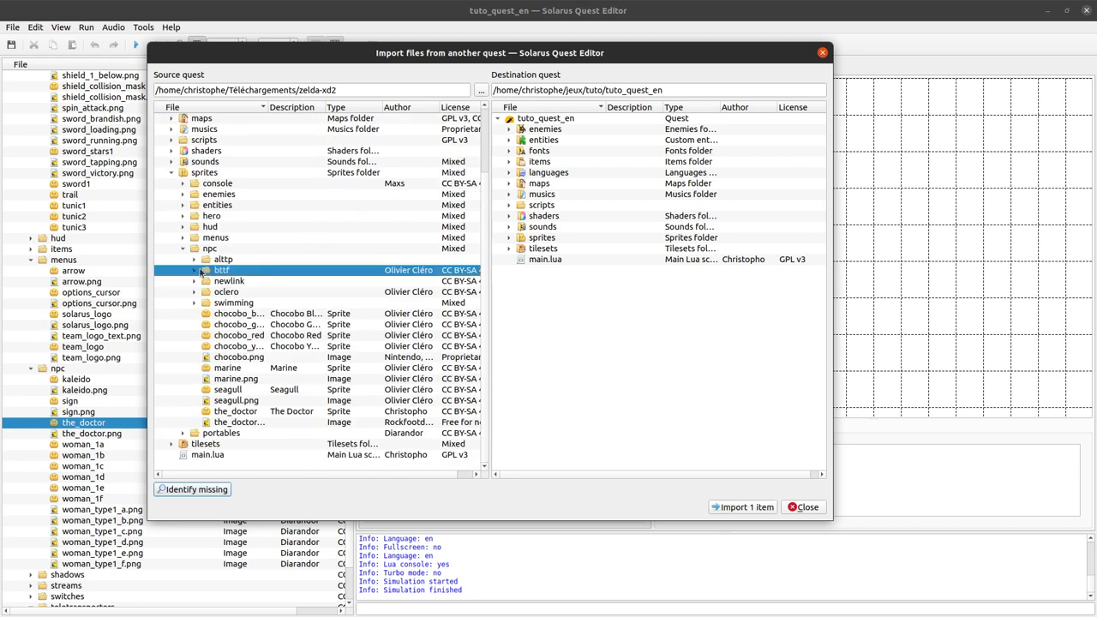
{"action": "left_click", "coordinate": [195, 271]}
Step: Import only doc_emmett_brown.png into the project and close the import window
{"action": "left_click_drag", "start_coordinate": [264, 107], "coordinate": [334, 107]}
{"action": "left_click", "coordinate": [274, 281]}
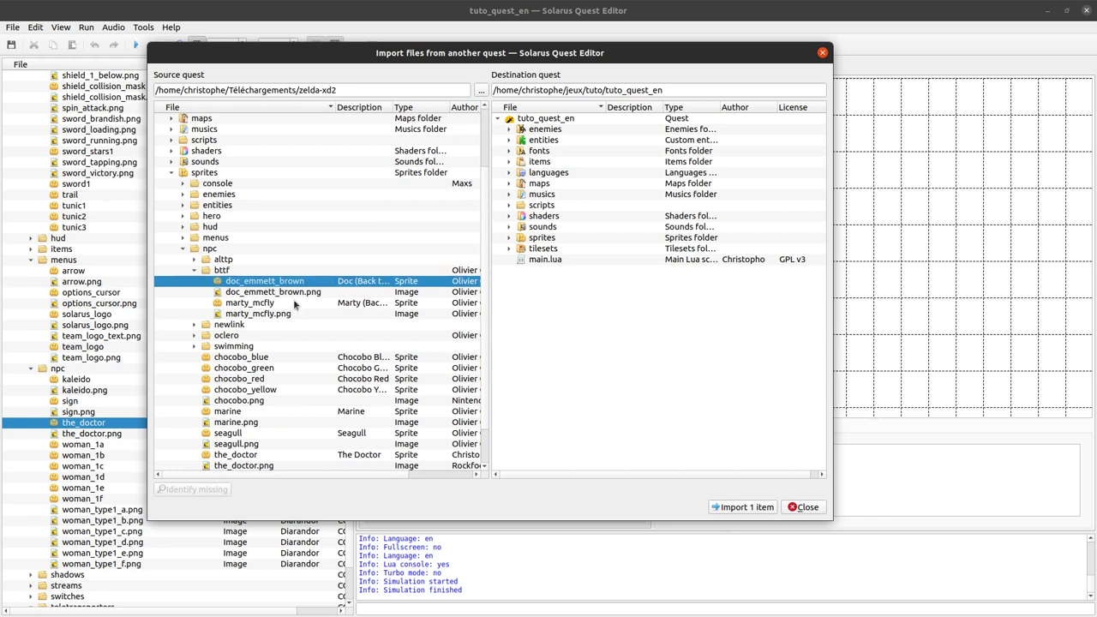
{"action": "left_click", "coordinate": [295, 292], "text": "shift"}
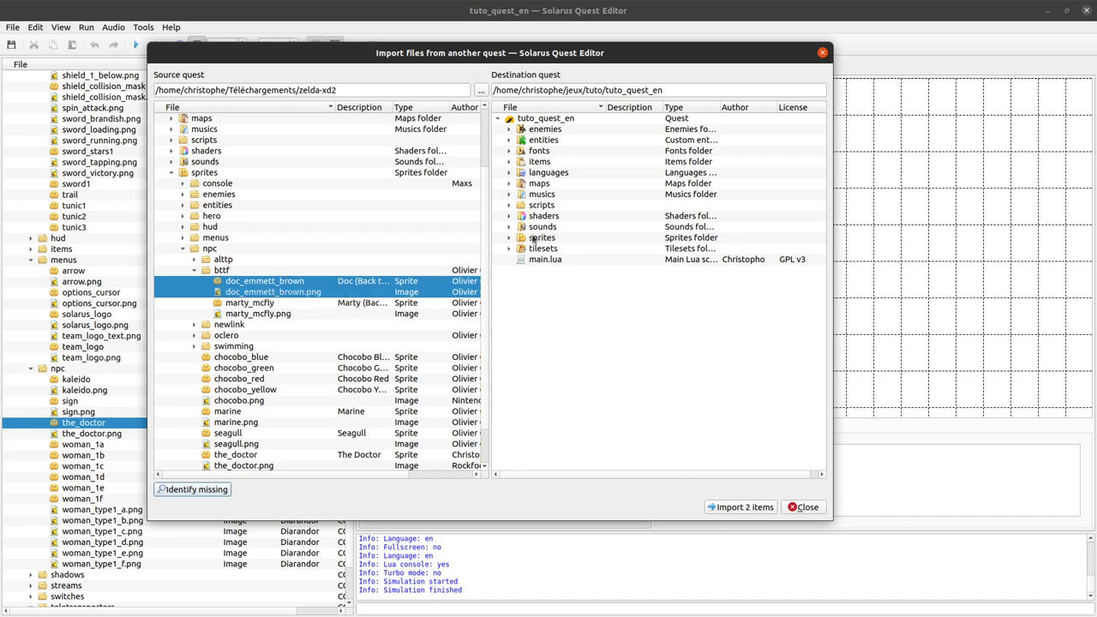
{"action": "left_click", "coordinate": [366, 336]}
{"action": "left_click", "coordinate": [299, 297]}
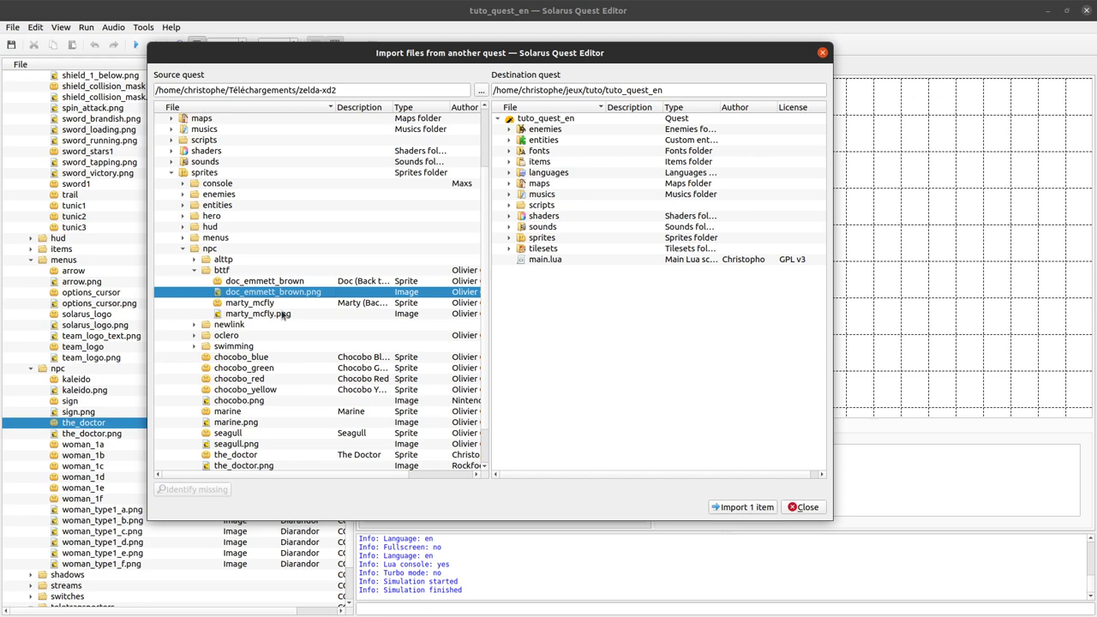
{"action": "left_click", "coordinate": [753, 508]}
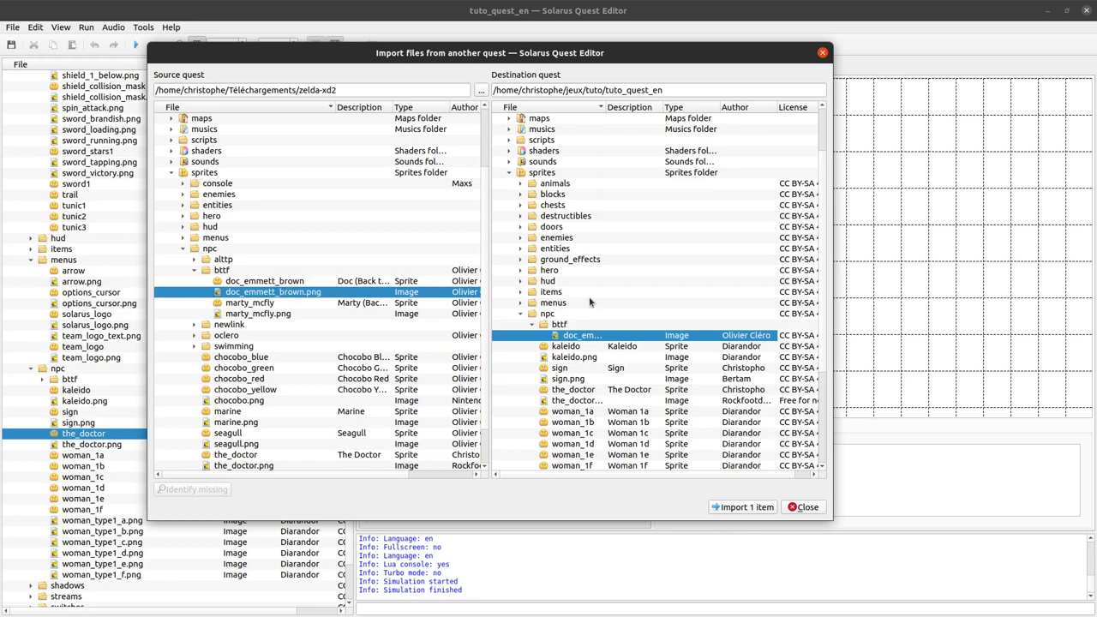
{"action": "left_click", "coordinate": [804, 507]}
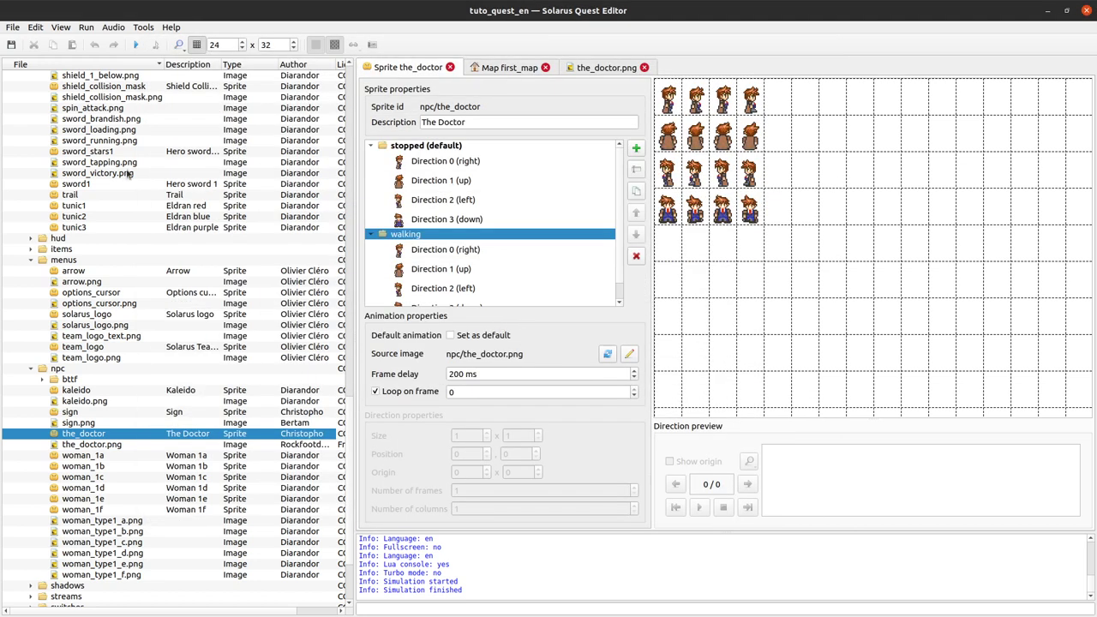
Step: Expand the project's npc/bttf folder and open doc_emmett_brown.png
{"action": "scroll", "coordinate": [123, 339], "scroll_direction": "down", "scroll_amount": 2}
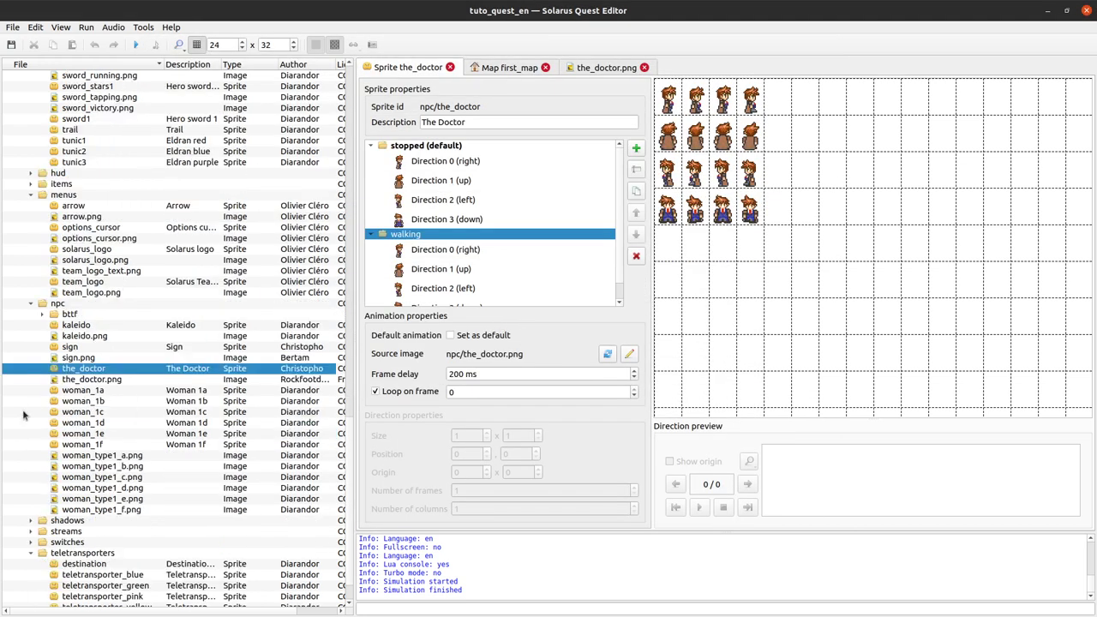
{"action": "double_click", "coordinate": [60, 315]}
{"action": "double_click", "coordinate": [102, 329]}
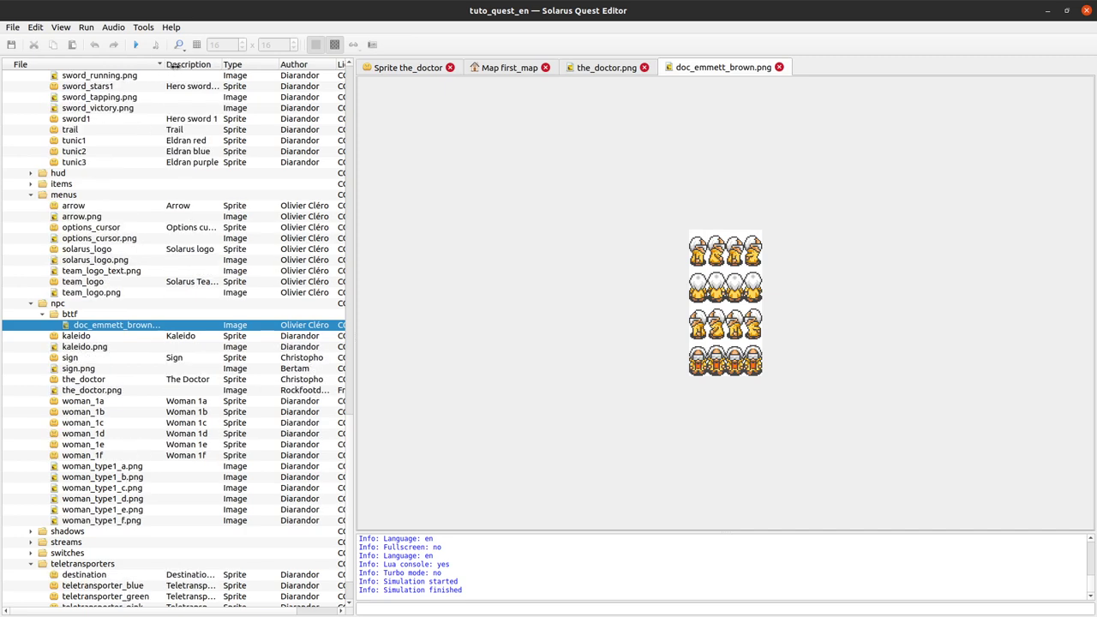
Step: Widen the file list to check the image's author and license, then collapse unused sprite folders
{"action": "left_click_drag", "start_coordinate": [164, 65], "coordinate": [215, 65]}
{"action": "left_click_drag", "start_coordinate": [355, 230], "coordinate": [552, 231]}
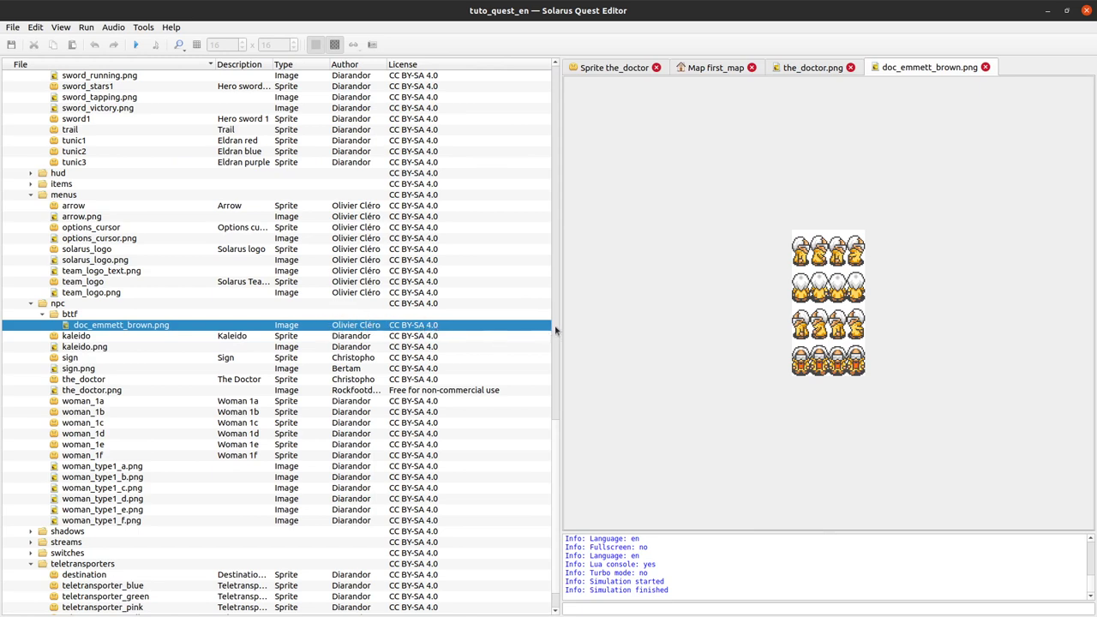
{"action": "scroll", "coordinate": [558, 333], "scroll_direction": "up", "scroll_amount": 15}
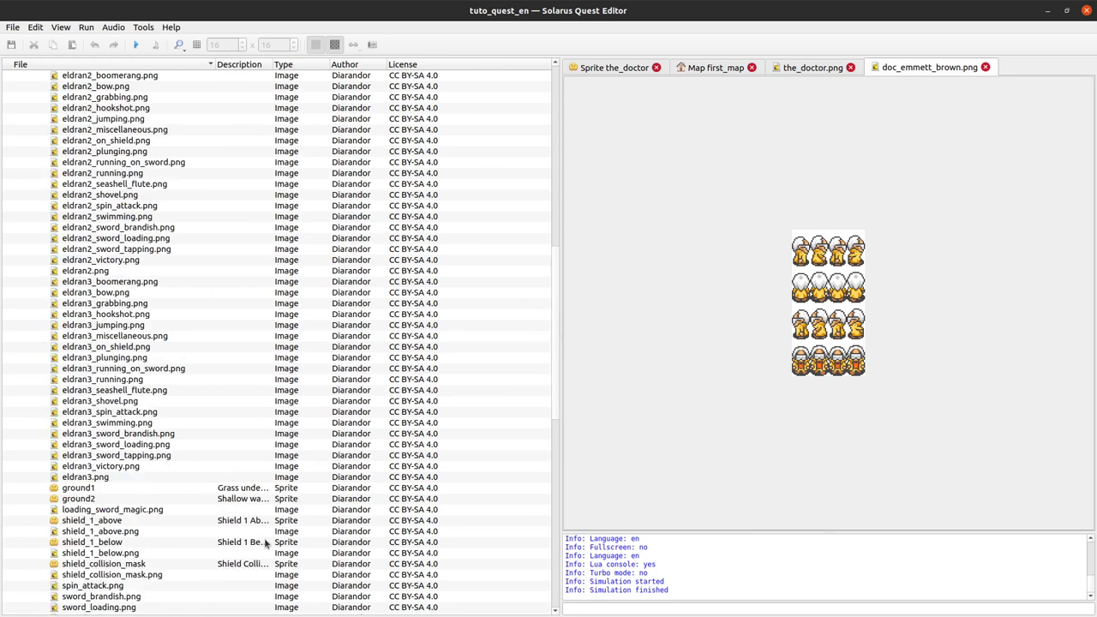
{"action": "scroll", "coordinate": [272, 502], "scroll_direction": "up", "scroll_amount": 10}
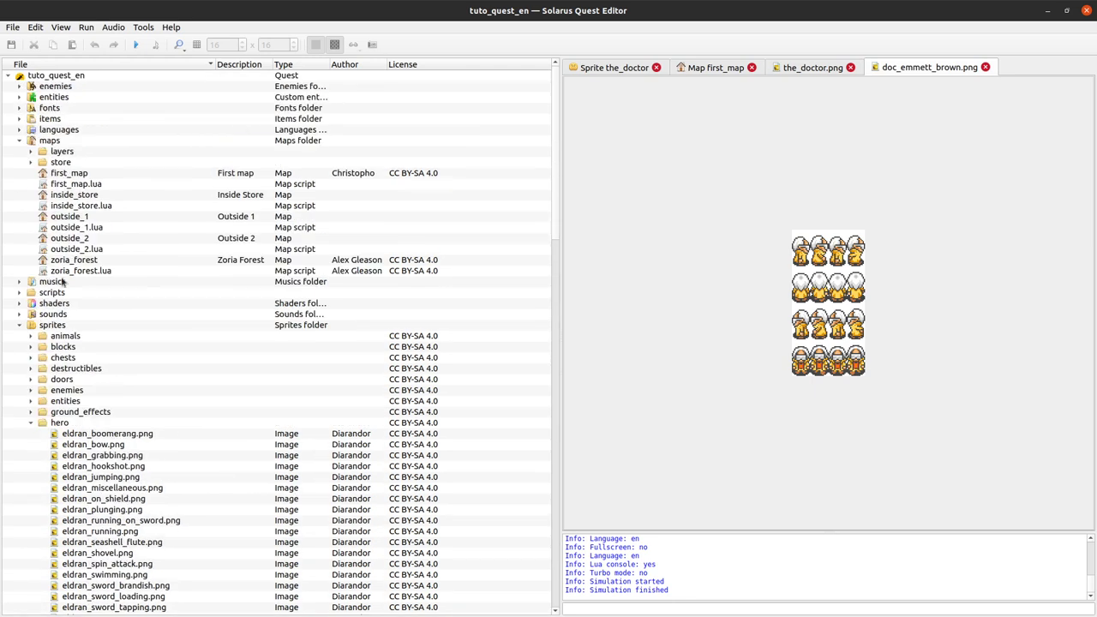
{"action": "left_click", "coordinate": [19, 325]}
{"action": "left_click", "coordinate": [19, 324]}
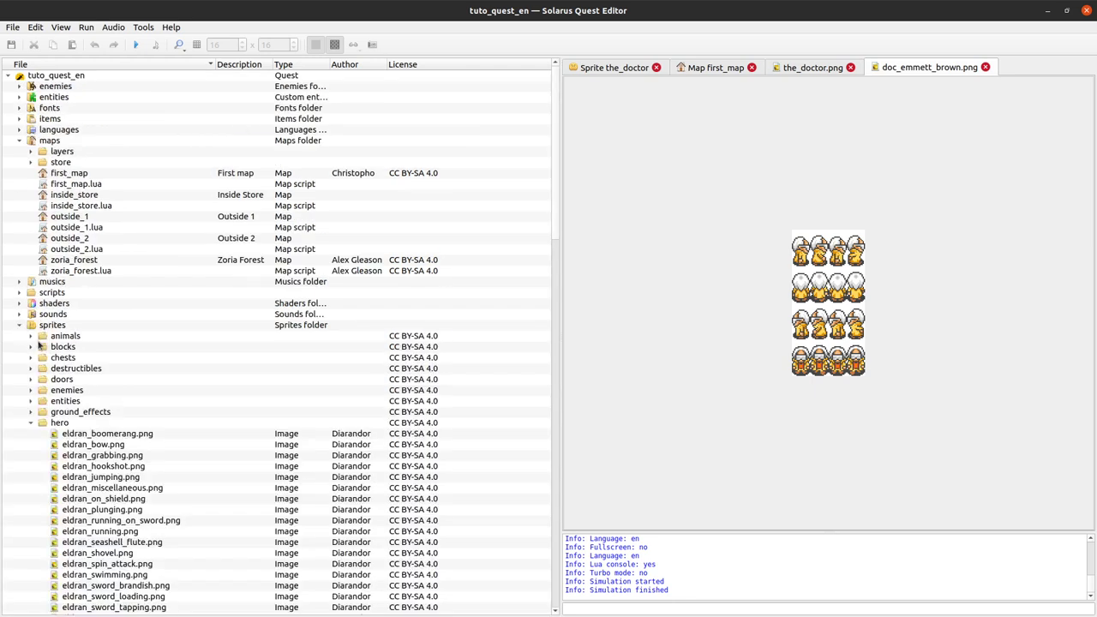
{"action": "left_click", "coordinate": [30, 423]}
{"action": "scroll", "coordinate": [47, 357], "scroll_direction": "down", "scroll_amount": 8}
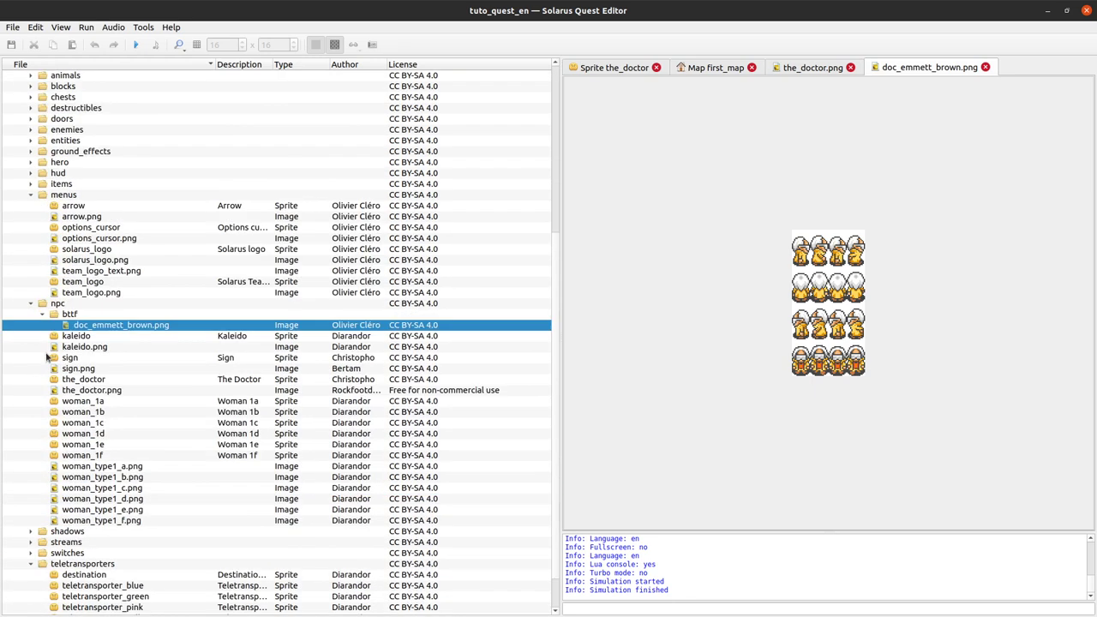
{"action": "left_click", "coordinate": [33, 196]}
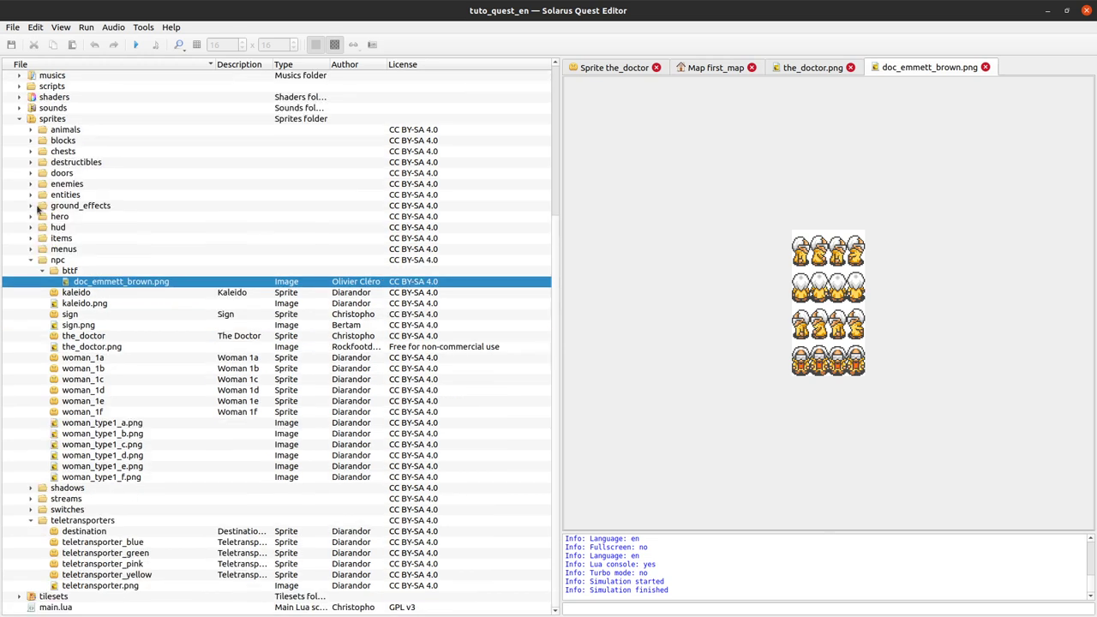
{"action": "left_click_drag", "start_coordinate": [562, 239], "coordinate": [465, 248]}
Step: Create the doc_emmett_brown sprite in bttf, filling in the author and CC BY-SA licence
{"action": "right_click", "coordinate": [101, 270]}
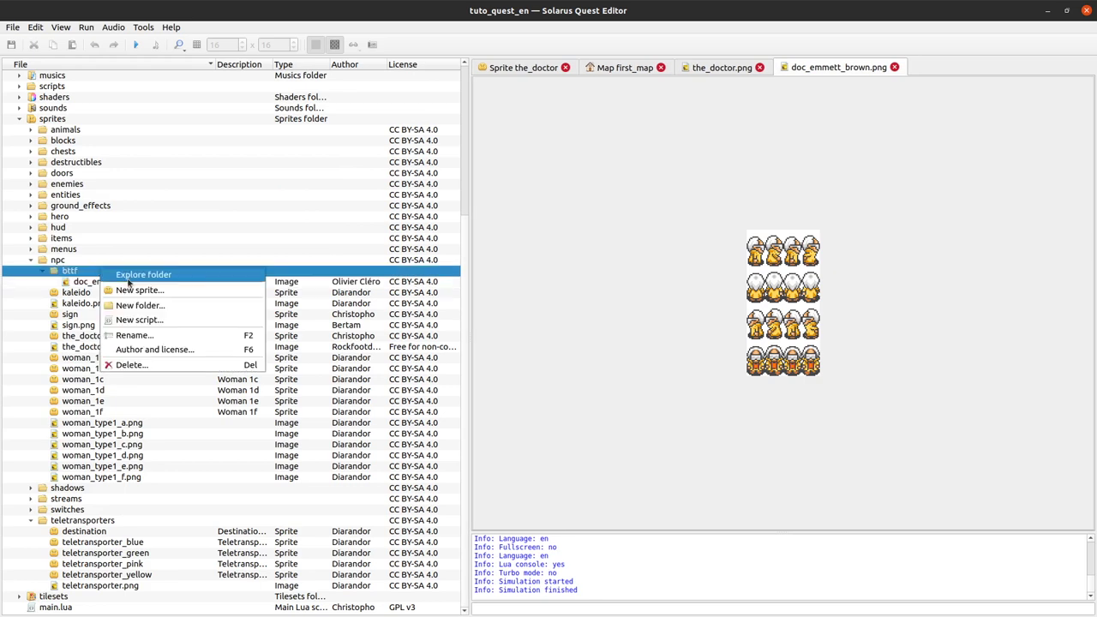
{"action": "left_click", "coordinate": [139, 290]}
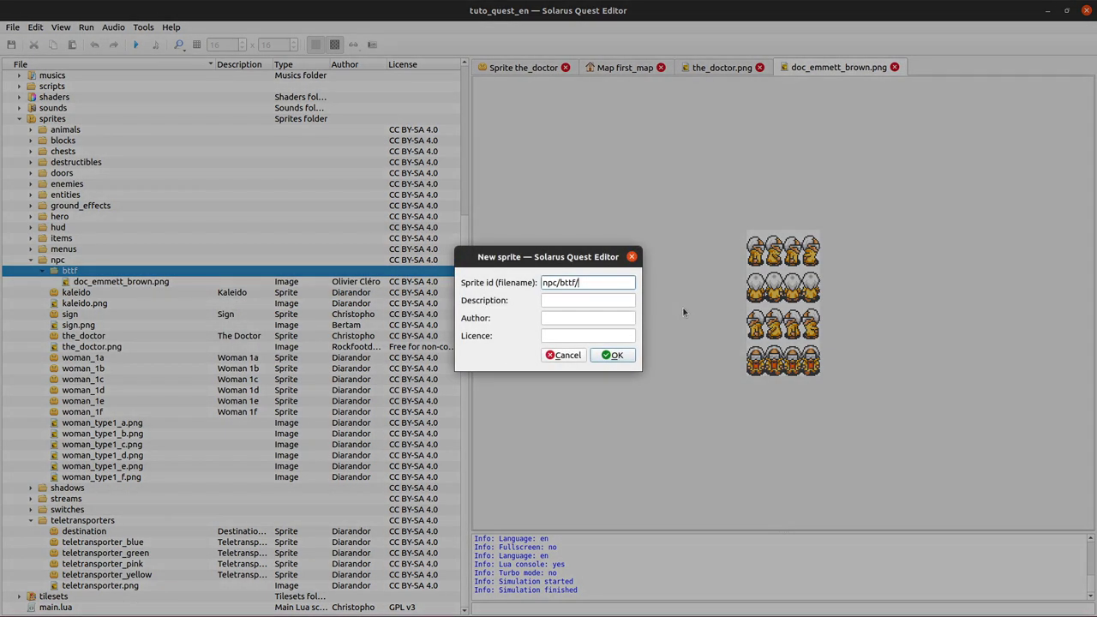
{"action": "type", "text": "doc_emmett_brown"}
{"action": "key", "text": "Tab"}
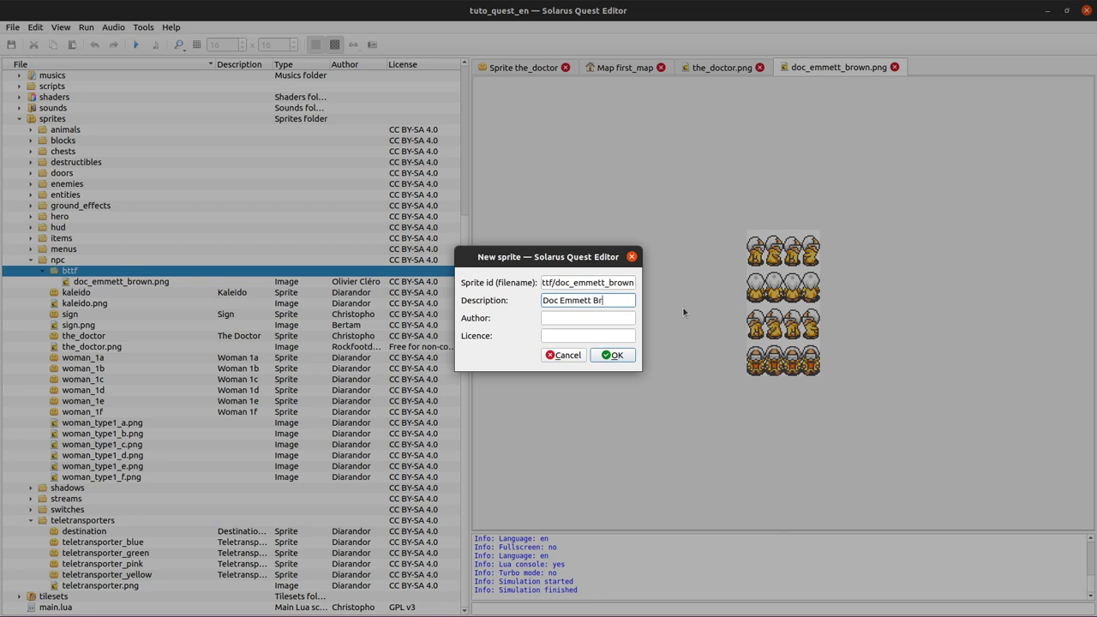
{"action": "key", "text": "Tab"}
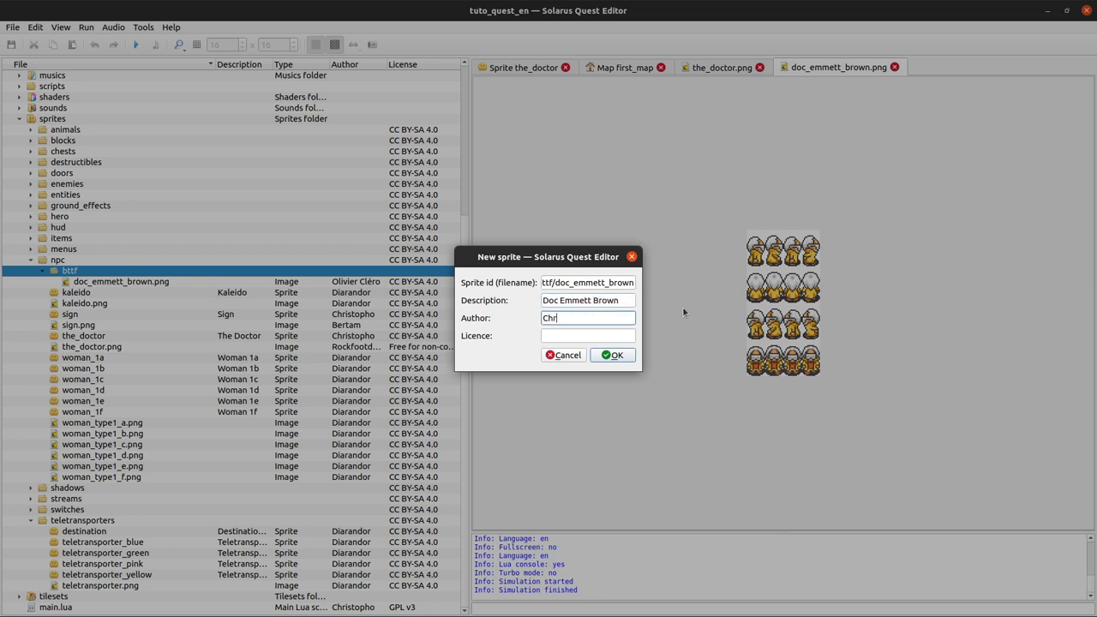
{"action": "type", "text": "Christopho"}
{"action": "key", "text": "Tab"}
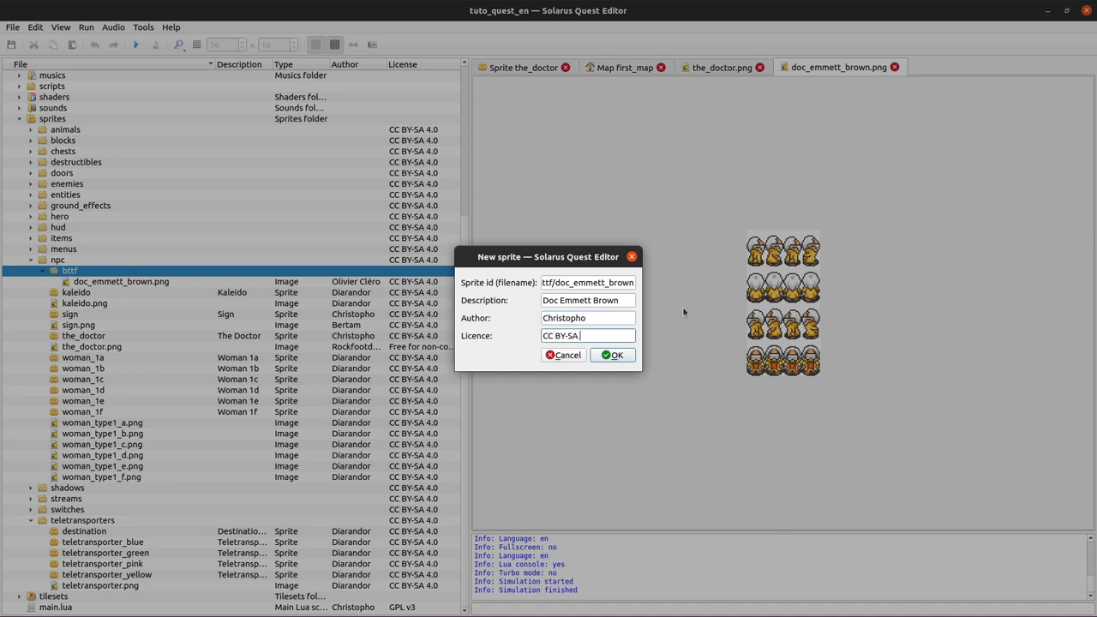
{"action": "key", "text": "Return"}
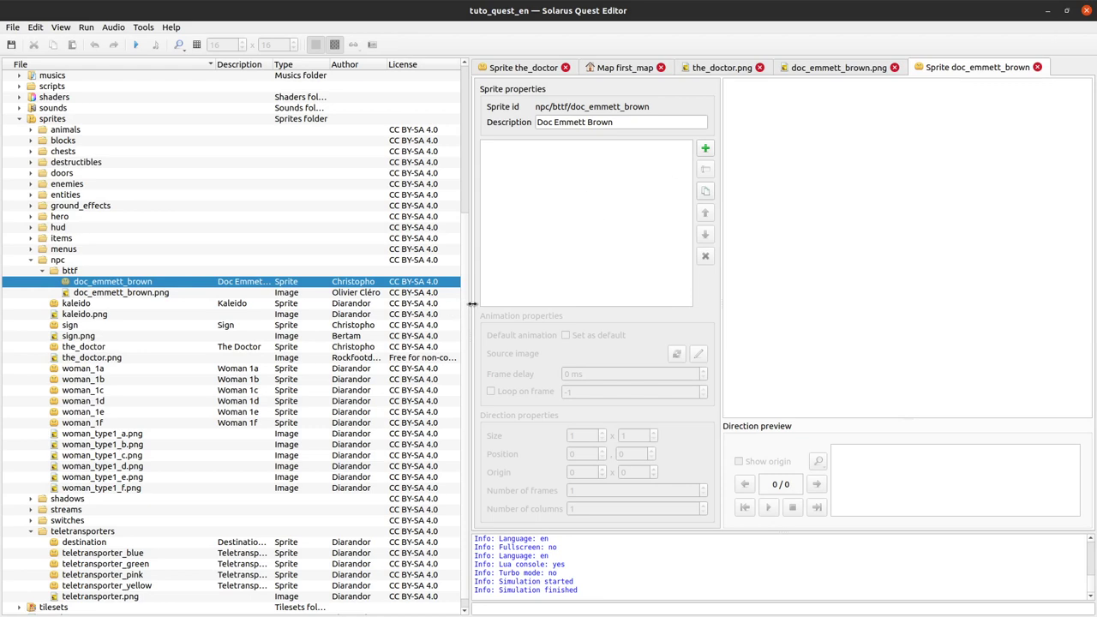
Step: Widen the sprite editor and add an animation named stopped
{"action": "left_click_drag", "start_coordinate": [470, 304], "coordinate": [280, 319]}
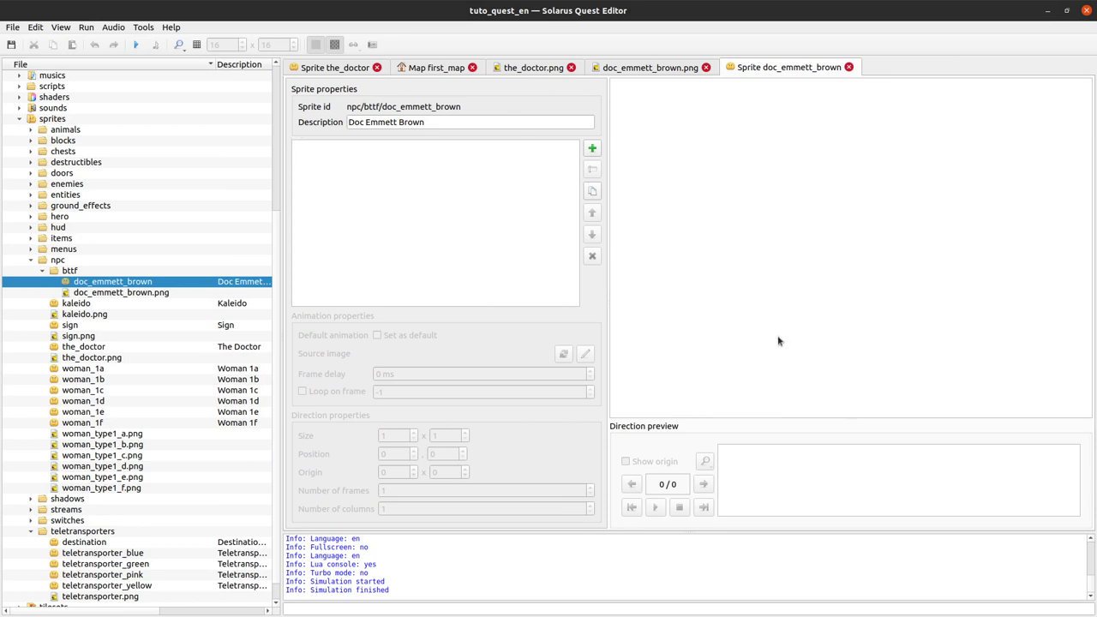
{"action": "left_click", "coordinate": [591, 148]}
{"action": "left_click", "coordinate": [648, 146]}
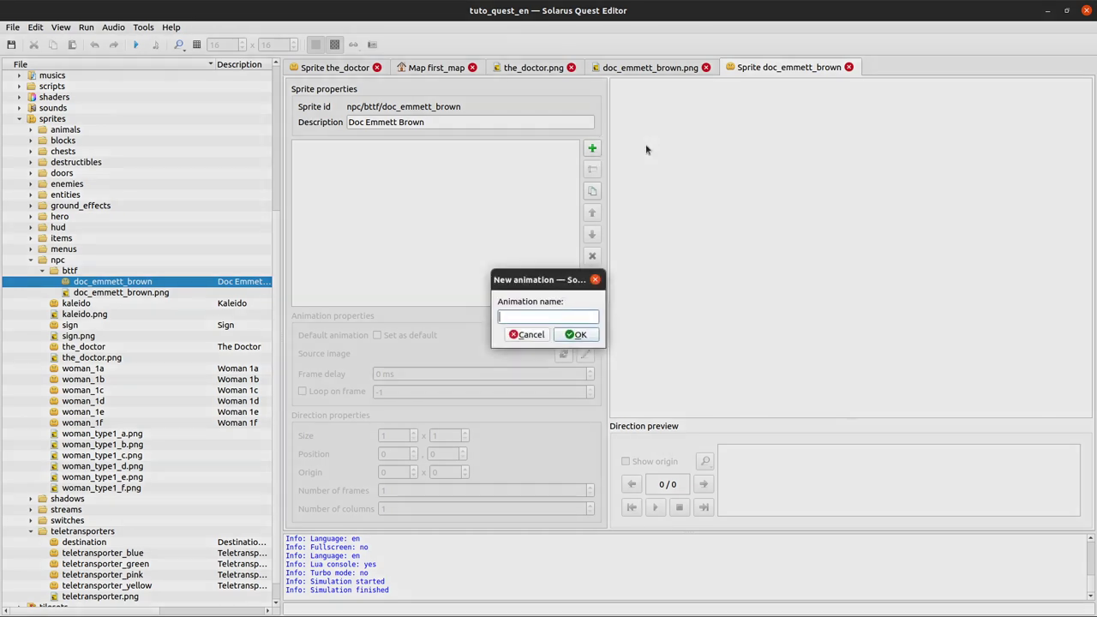
{"action": "type", "text": "stopp"}
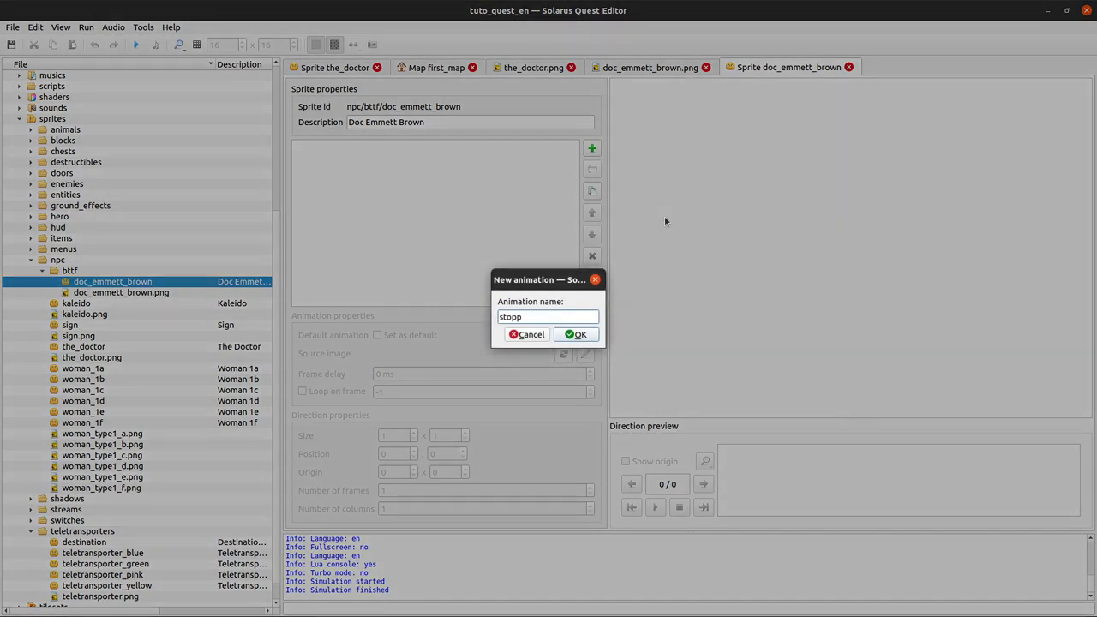
{"action": "type", "text": "ed"}
{"action": "left_click", "coordinate": [576, 334]}
Step: Compare the doc_emmett_brown.png and the_doctor.png sheets, then return to the sprite
{"action": "left_click", "coordinate": [675, 68]}
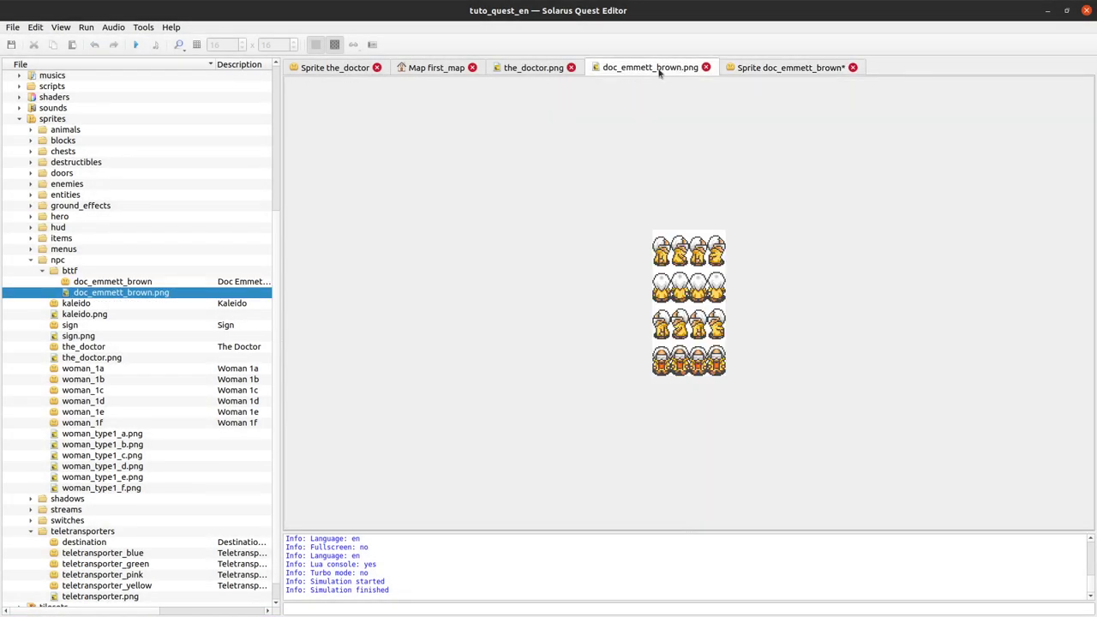
{"action": "left_click", "coordinate": [529, 70]}
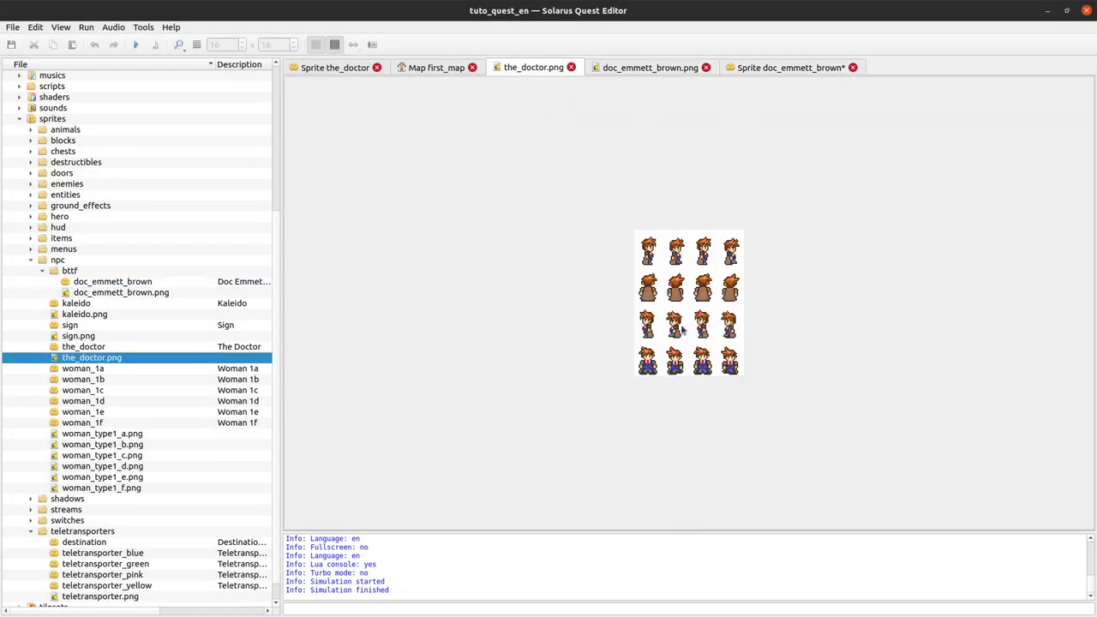
{"action": "left_click", "coordinate": [652, 69]}
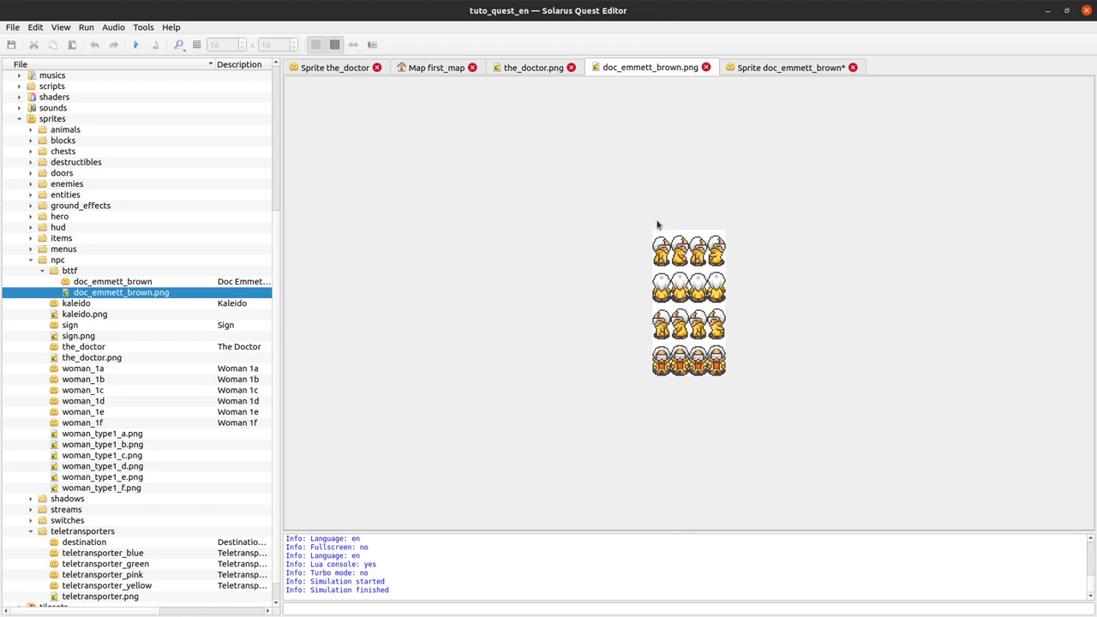
{"action": "left_click", "coordinate": [802, 69]}
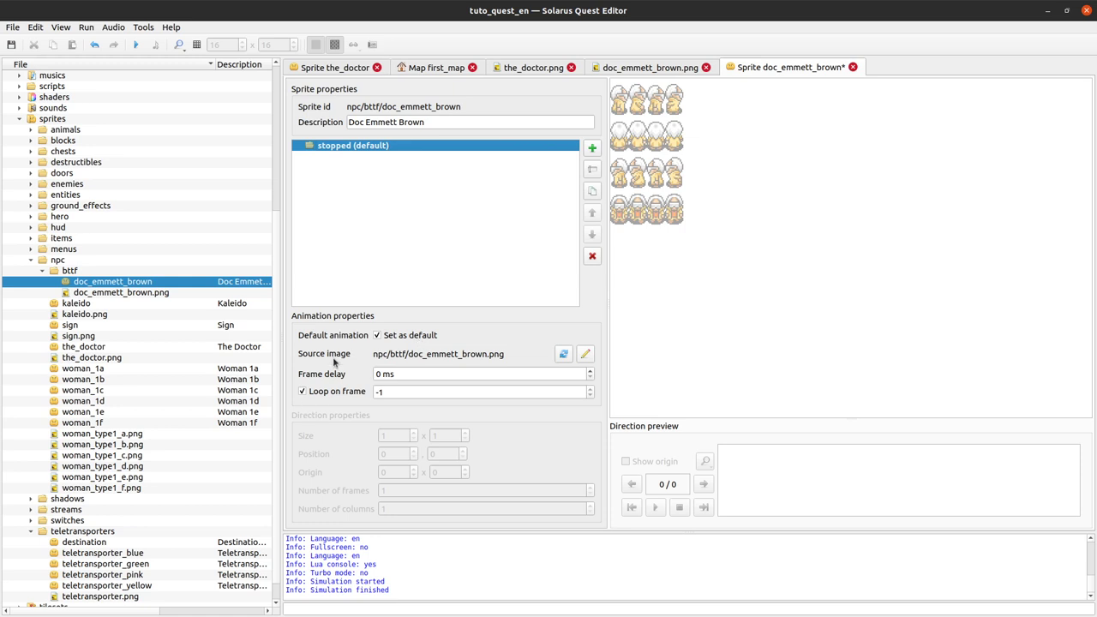
Step: Outline the top-left 16×32 frame and make it Direction 0 of the stopped animation
{"action": "left_click", "coordinate": [587, 154]}
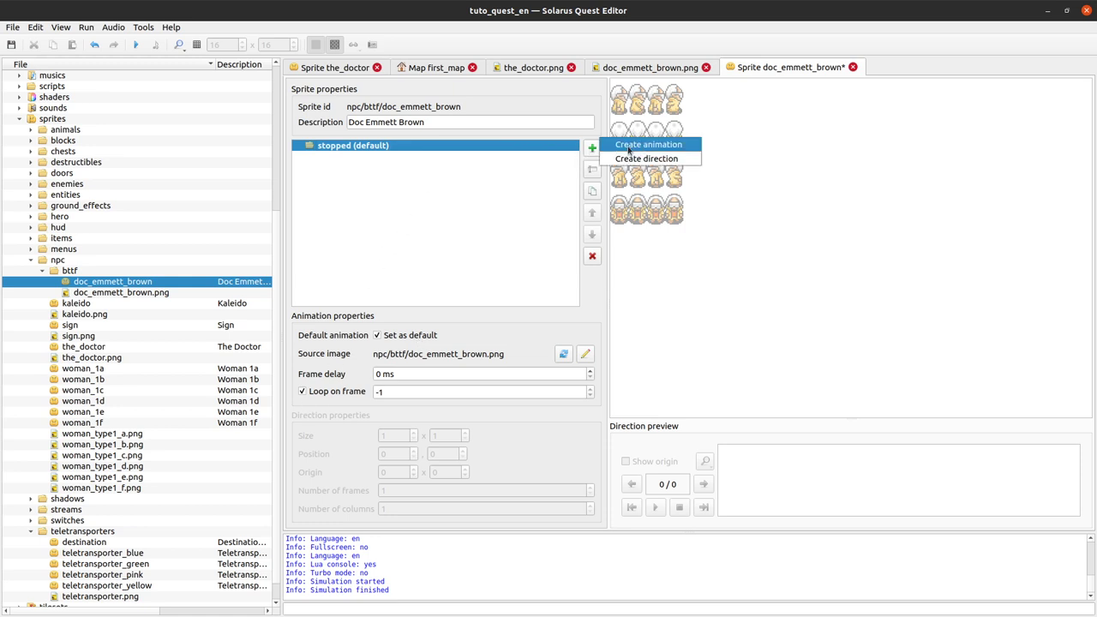
{"action": "left_click", "coordinate": [613, 99]}
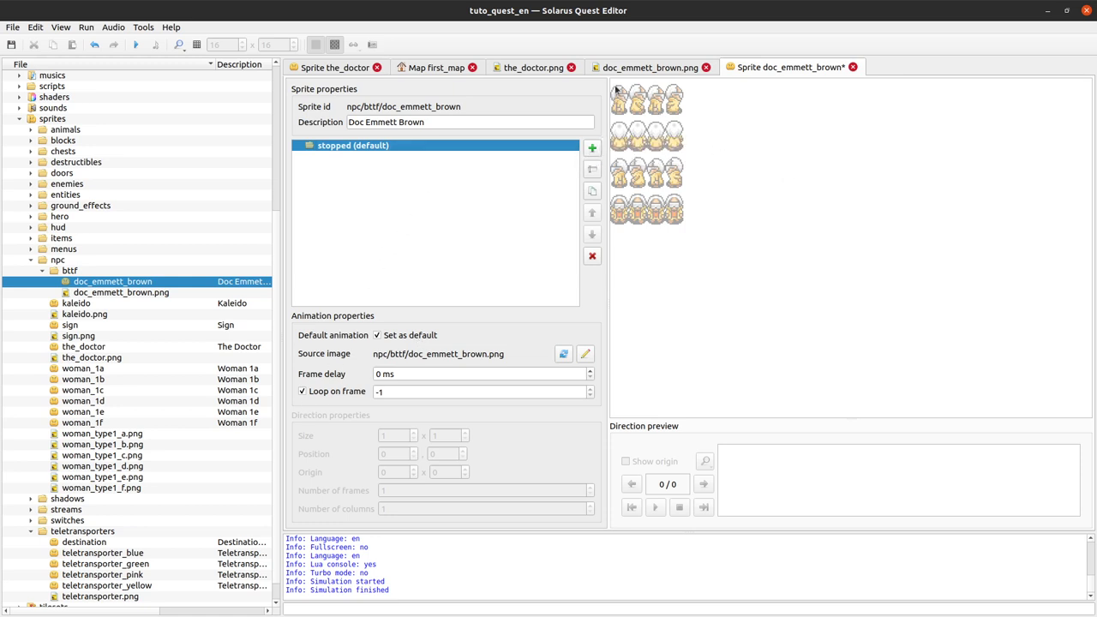
{"action": "left_click_drag", "start_coordinate": [610, 82], "coordinate": [637, 122]}
{"action": "left_click_drag", "start_coordinate": [630, 113], "coordinate": [630, 112]}
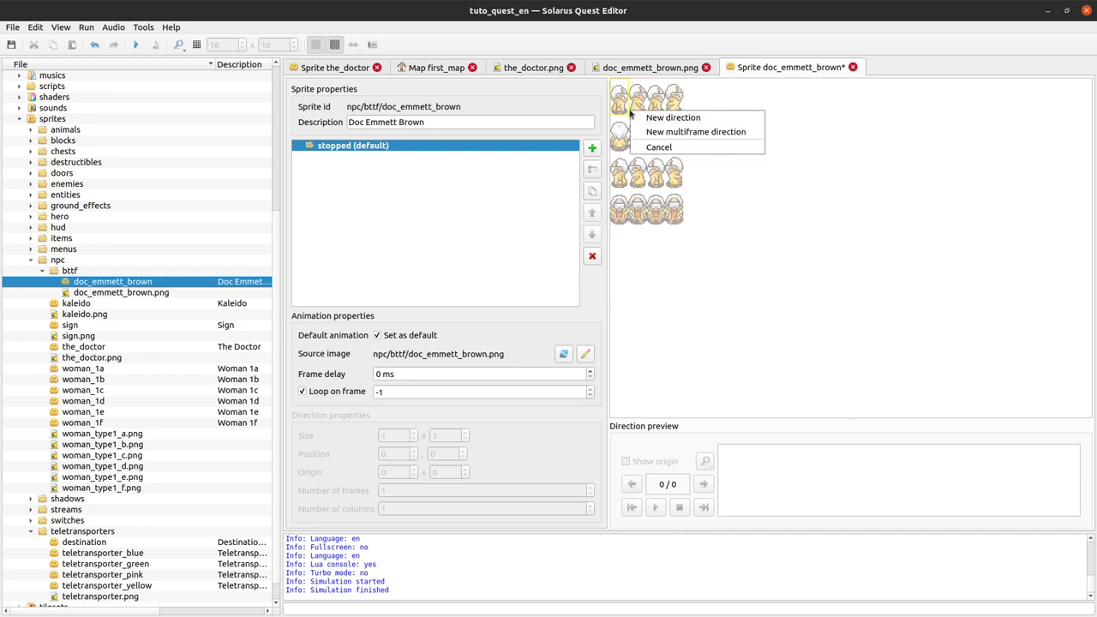
{"action": "left_click", "coordinate": [667, 119]}
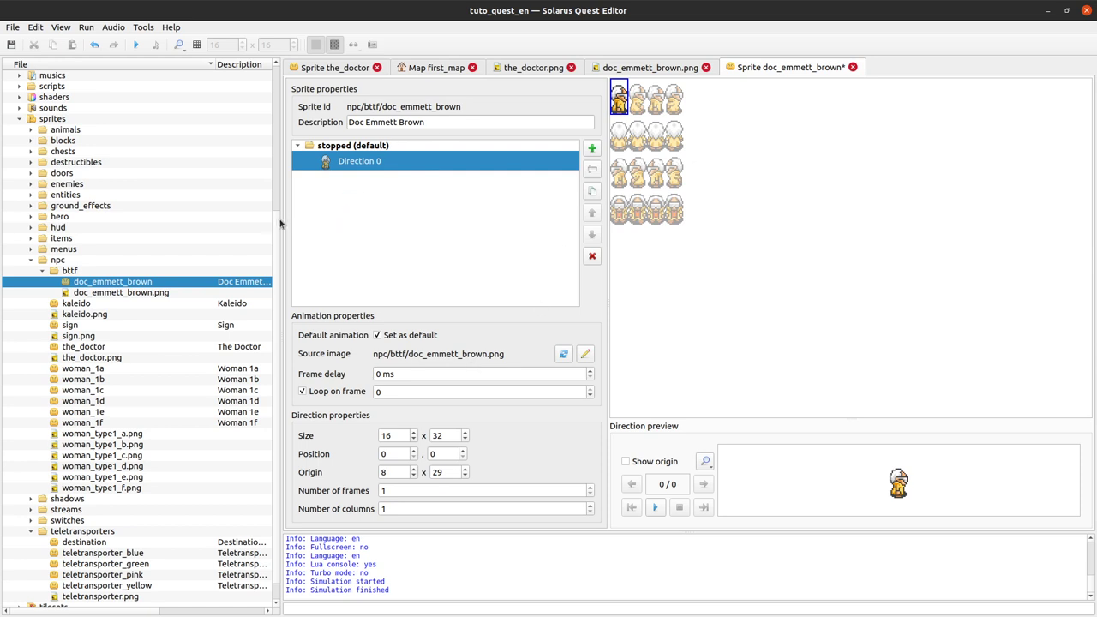
Step: Reselect Direction 0 and turn on the sprite sheet grid
{"action": "left_click", "coordinate": [619, 118]}
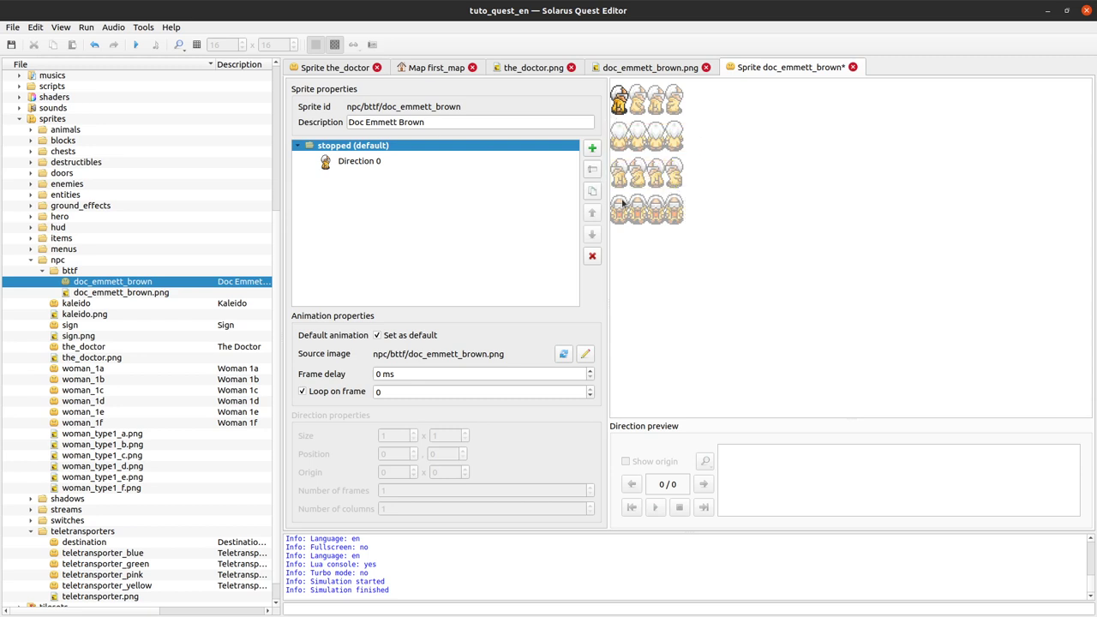
{"action": "left_click_drag", "start_coordinate": [683, 189], "coordinate": [612, 239]}
{"action": "left_click", "coordinate": [516, 160]}
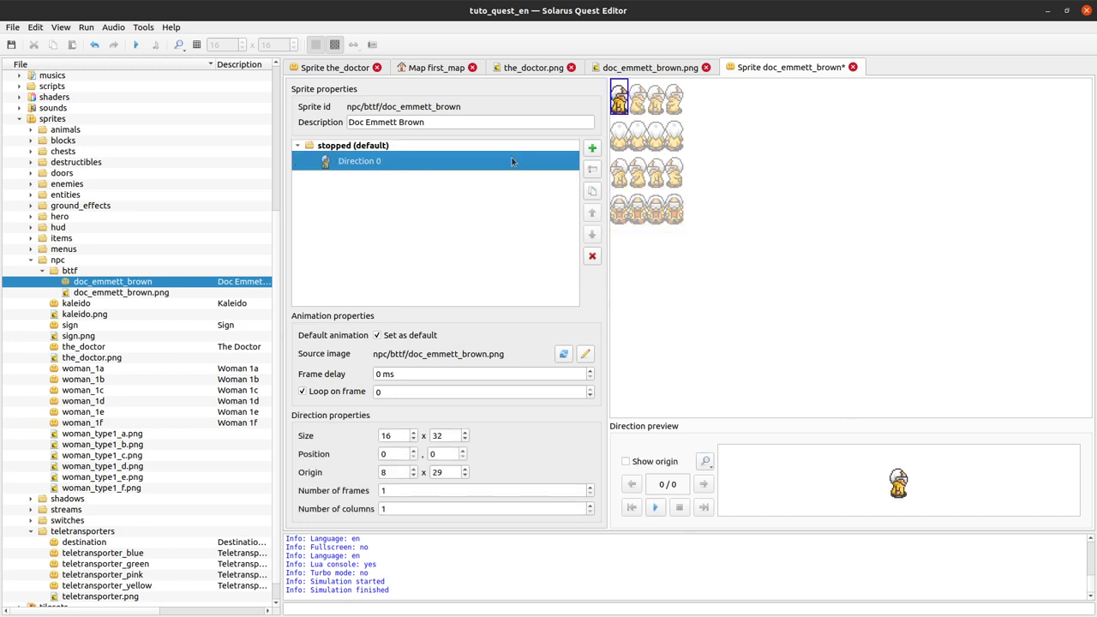
{"action": "left_click", "coordinate": [196, 44]}
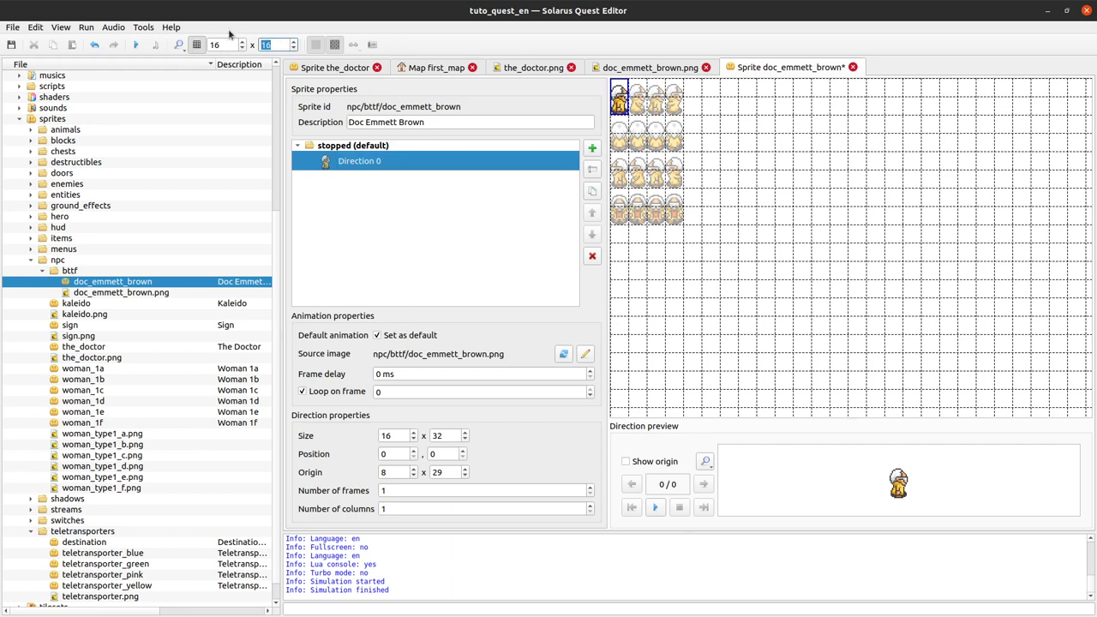
Step: Set the grid height to 32 and select Direction 0's frame on the sheet
{"action": "type", "text": "32"}
{"action": "left_click", "coordinate": [800, 140]}
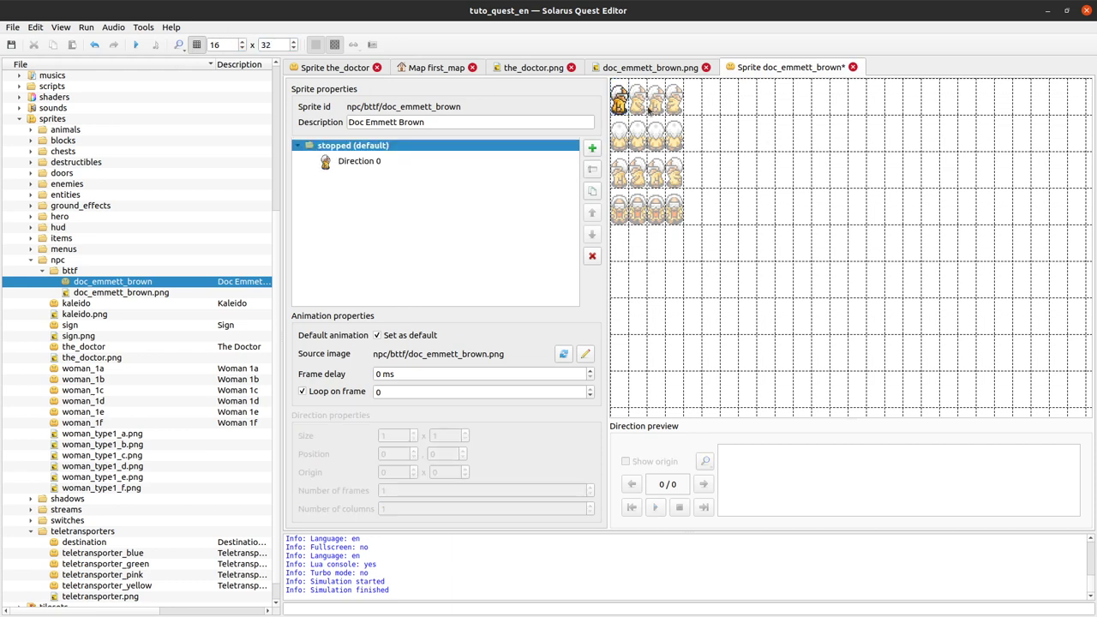
{"action": "left_click", "coordinate": [620, 101]}
{"action": "left_click", "coordinate": [631, 129]}
{"action": "left_click", "coordinate": [617, 98]}
{"action": "left_click", "coordinate": [629, 128]}
{"action": "right_click", "coordinate": [627, 114]}
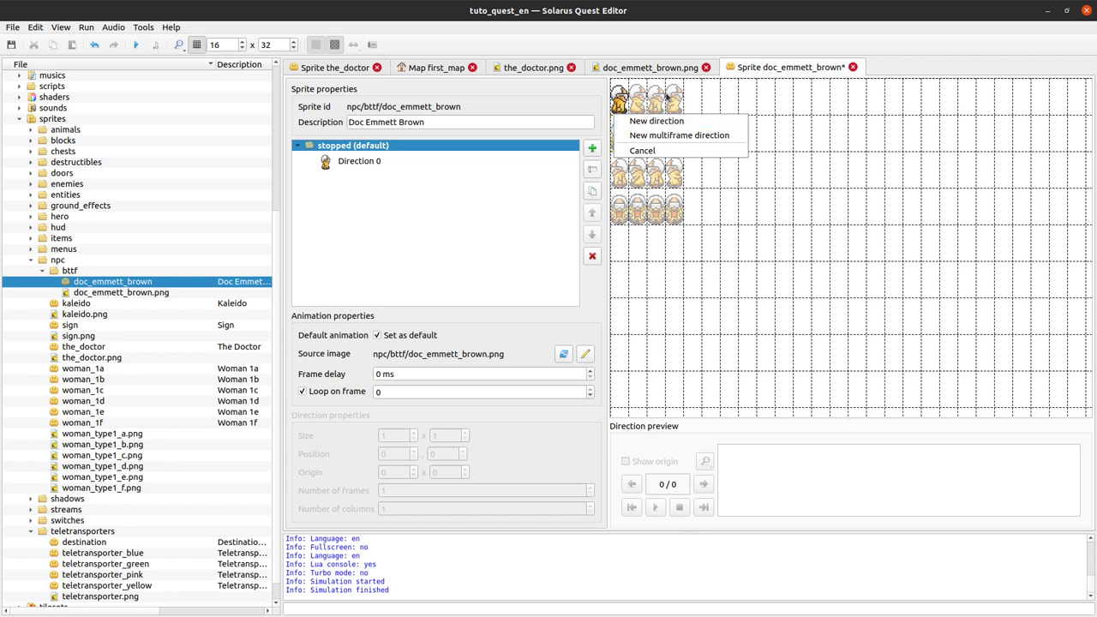
{"action": "left_click", "coordinate": [658, 99]}
{"action": "left_click", "coordinate": [625, 100]}
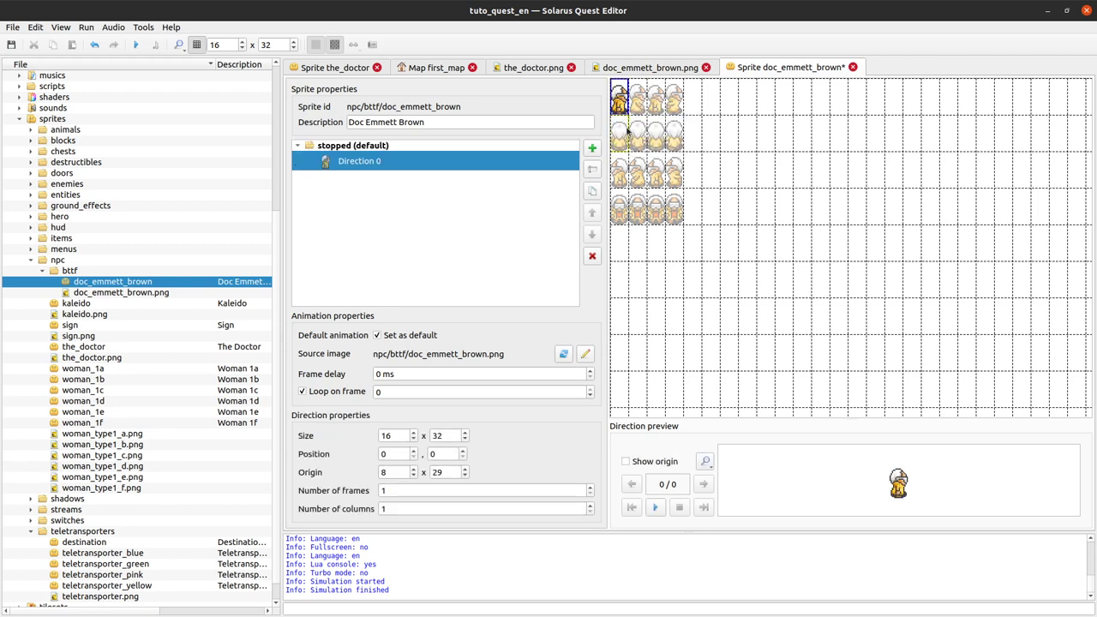
Step: Duplicate Direction 0's frame onto the lower rows as Directions 1, 2 and 3
{"action": "right_click_drag", "start_coordinate": [628, 128], "coordinate": [626, 130]}
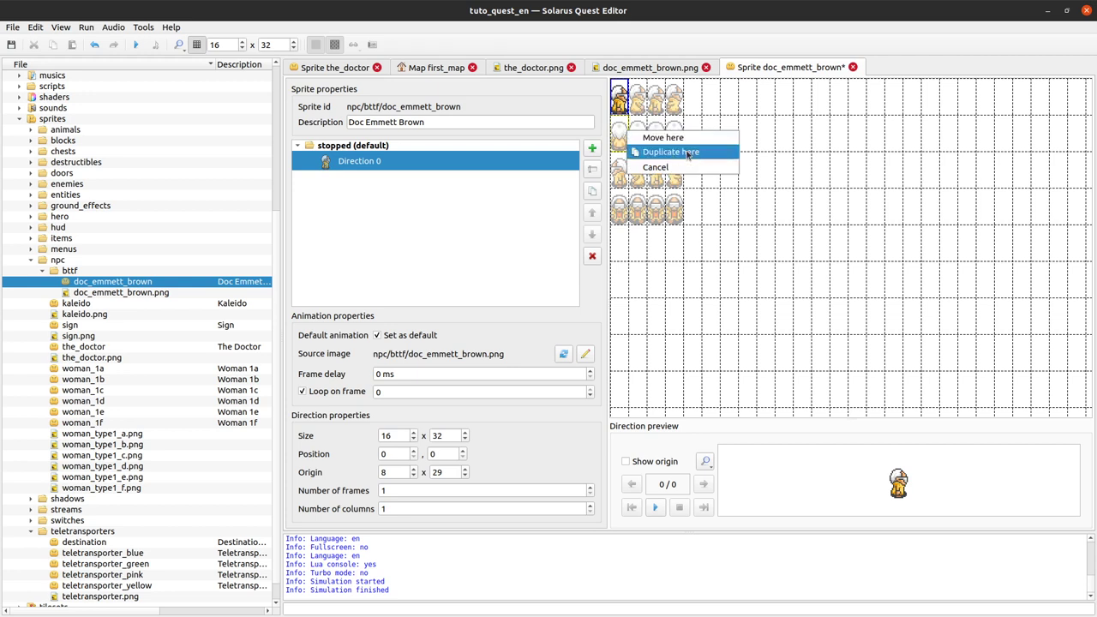
{"action": "left_click", "coordinate": [658, 153]}
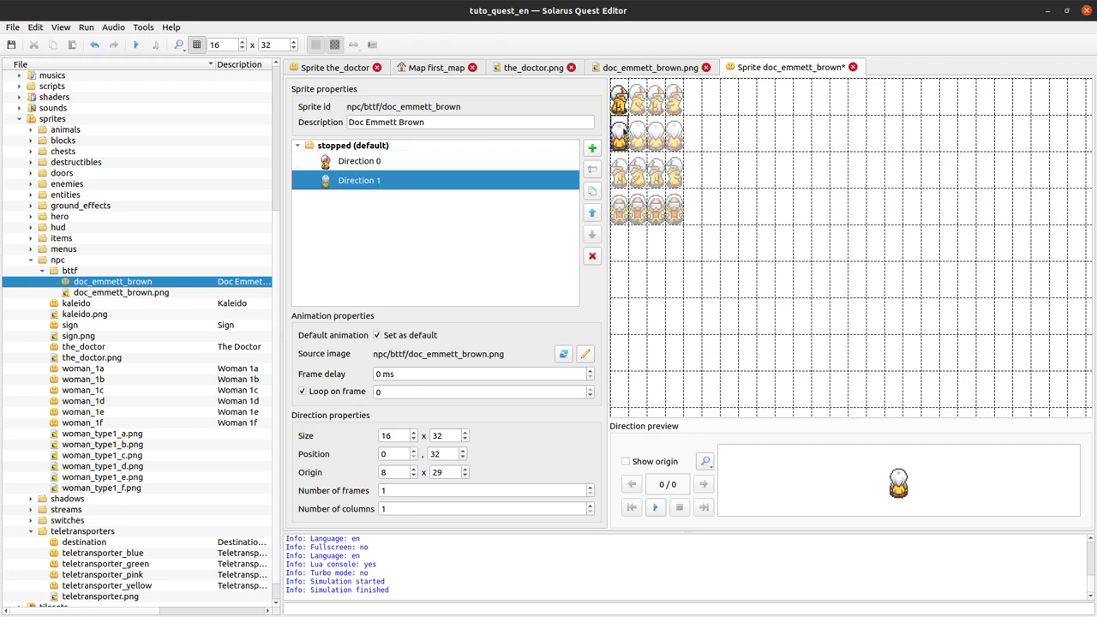
{"action": "right_click_drag", "start_coordinate": [623, 170], "coordinate": [628, 207]}
{"action": "left_click", "coordinate": [660, 186]}
{"action": "left_click", "coordinate": [664, 223]}
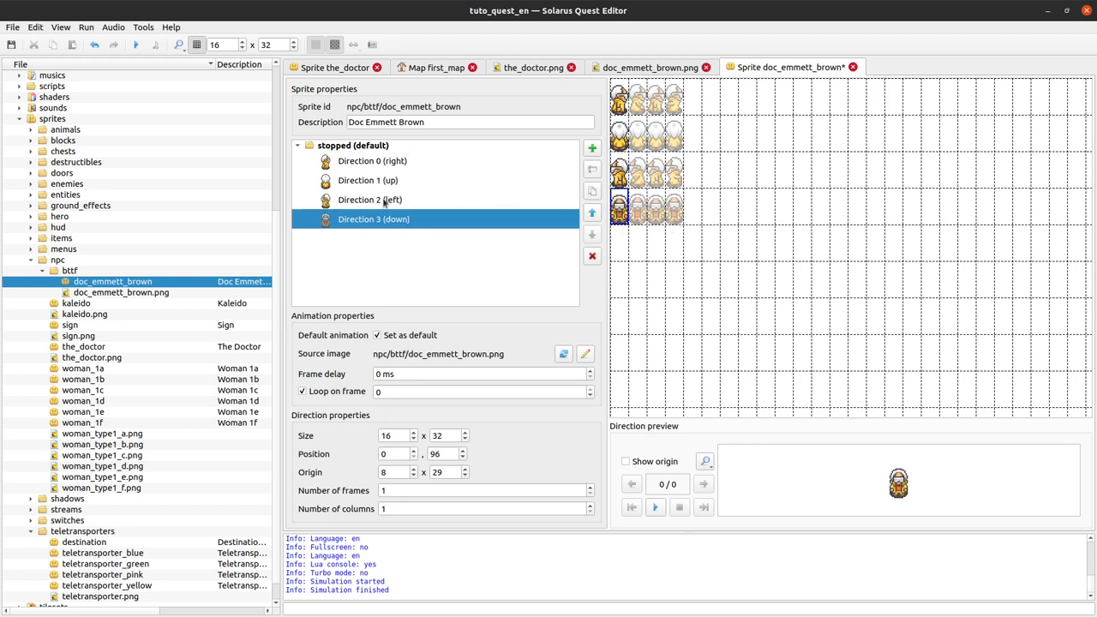
Step: Delete the wrong Direction 3 and recreate it from the fourth row as down
{"action": "left_click", "coordinate": [437, 179]}
{"action": "left_click", "coordinate": [436, 201]}
{"action": "left_click", "coordinate": [480, 220]}
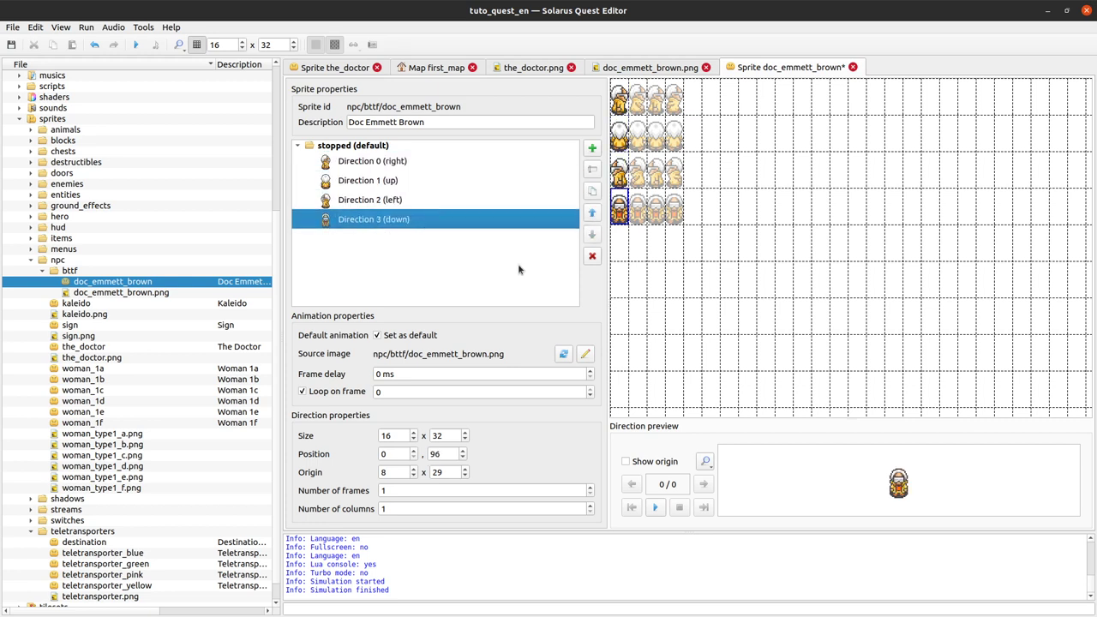
{"action": "left_click", "coordinate": [393, 182]}
{"action": "left_click", "coordinate": [393, 226]}
{"action": "left_click", "coordinate": [591, 255]}
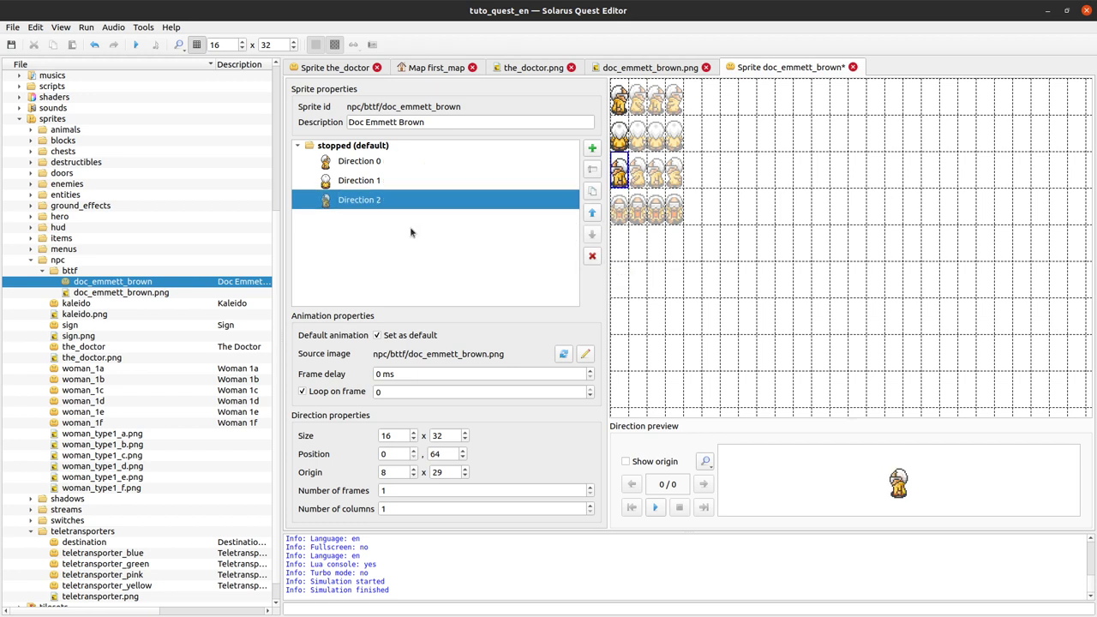
{"action": "left_click", "coordinate": [390, 180]}
{"action": "left_click", "coordinate": [399, 205]}
{"action": "left_click_drag", "start_coordinate": [620, 169], "coordinate": [623, 211]}
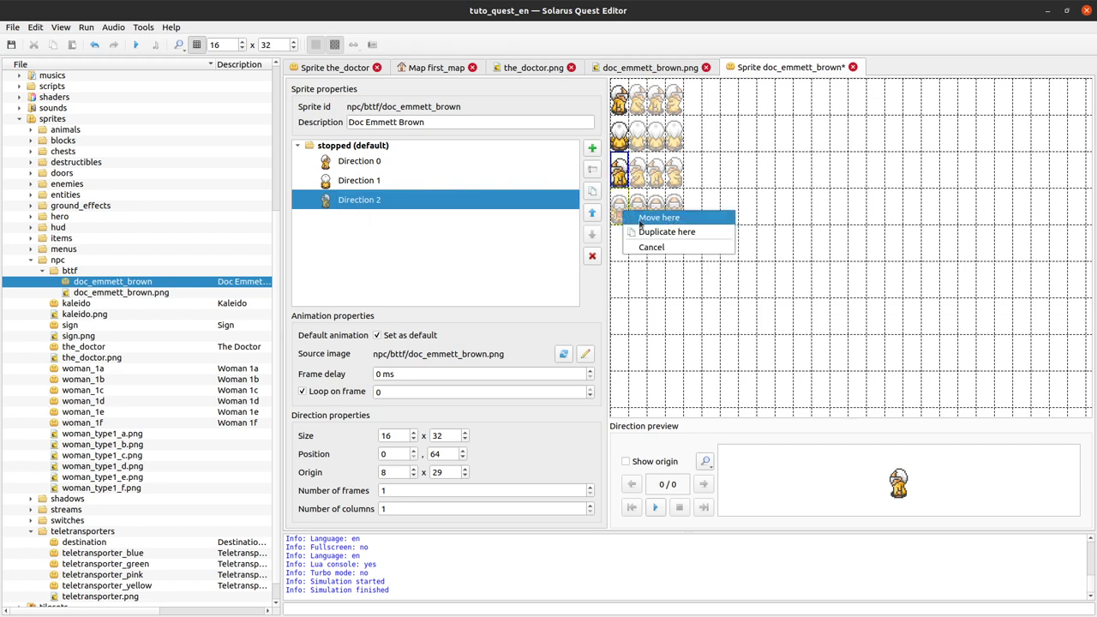
{"action": "left_click", "coordinate": [647, 233]}
{"action": "left_click", "coordinate": [394, 157]}
{"action": "left_click", "coordinate": [443, 224]}
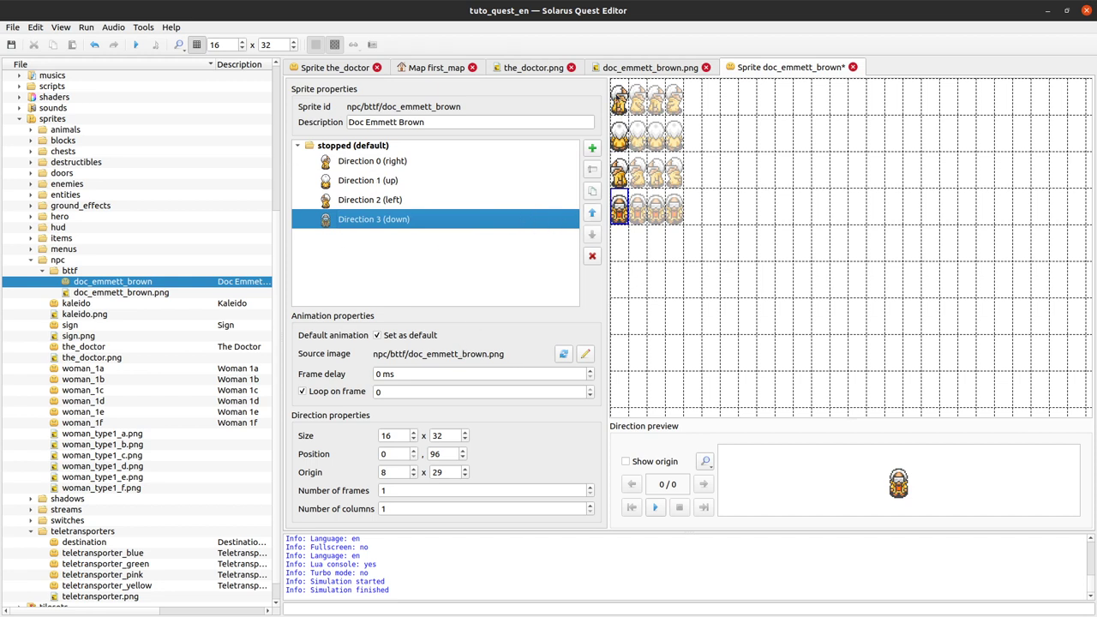
{"action": "left_click", "coordinate": [675, 242]}
{"action": "left_click", "coordinate": [620, 211]}
{"action": "left_click", "coordinate": [793, 144]}
{"action": "left_click", "coordinate": [619, 92]}
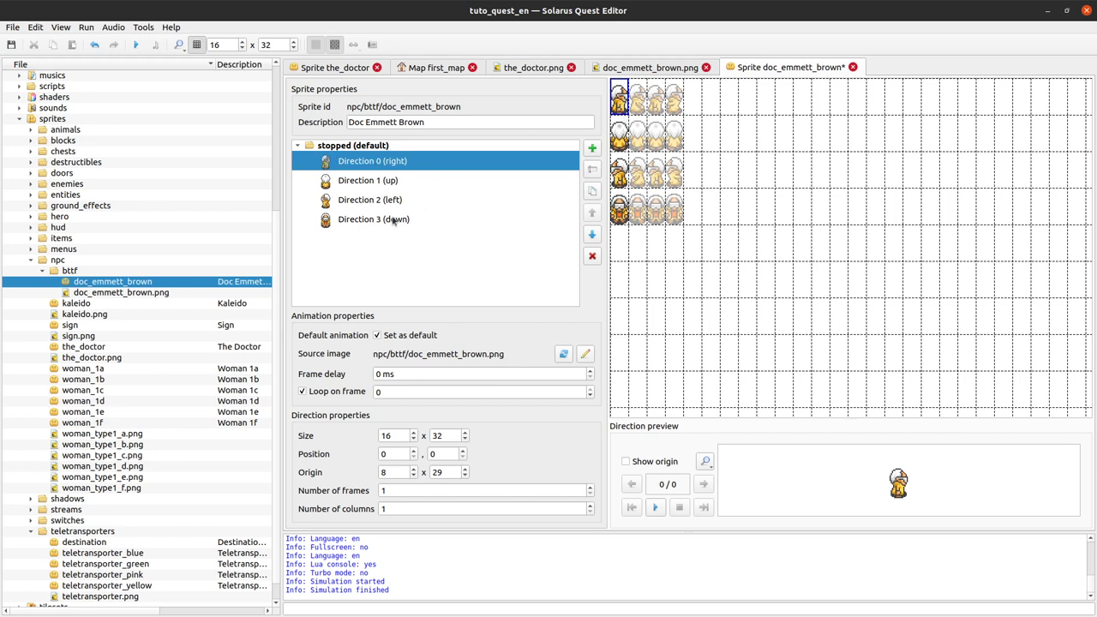
{"action": "left_click", "coordinate": [416, 377]}
{"action": "left_click", "coordinate": [409, 370]}
{"action": "left_click", "coordinate": [717, 264]}
{"action": "left_click", "coordinate": [620, 106]}
{"action": "left_click", "coordinate": [717, 120]}
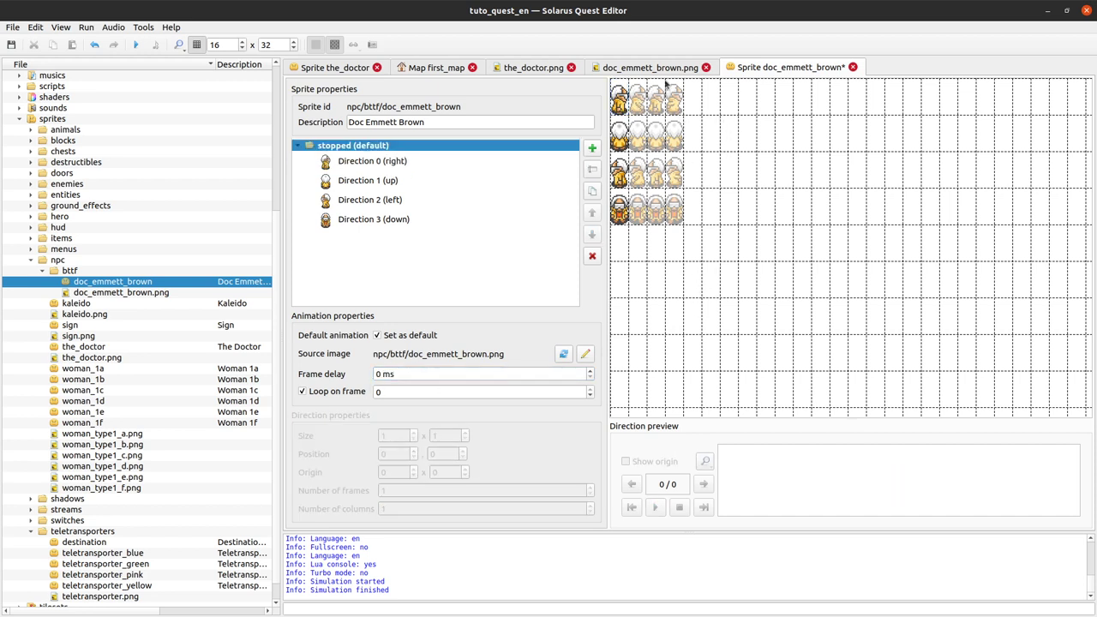
Step: Add a new animation named walking to the sprite
{"action": "left_click", "coordinate": [591, 147]}
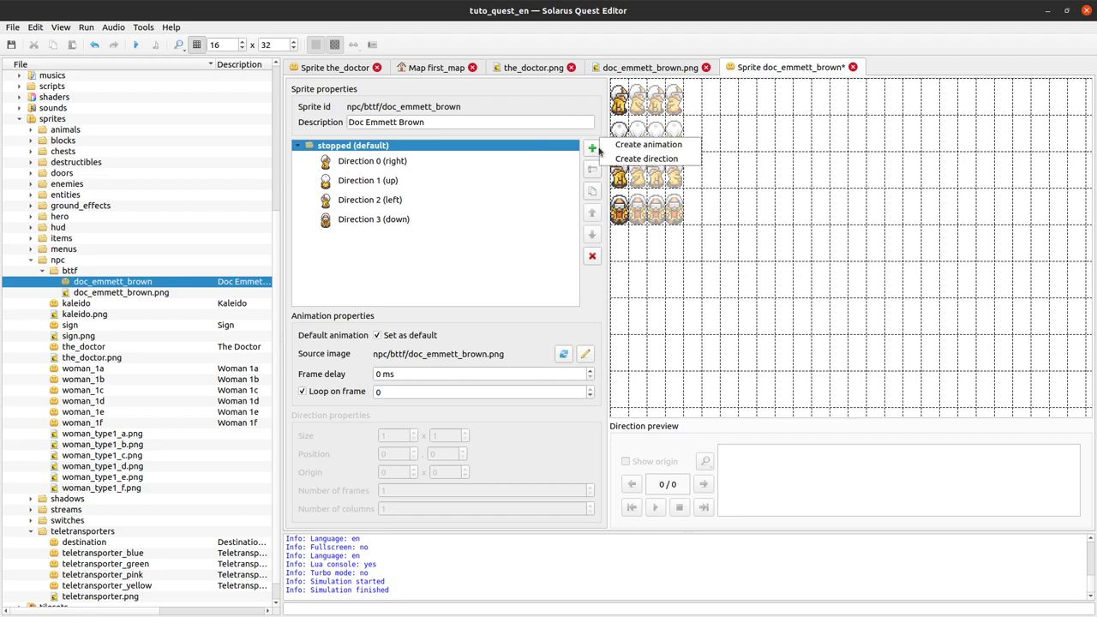
{"action": "left_click", "coordinate": [651, 141]}
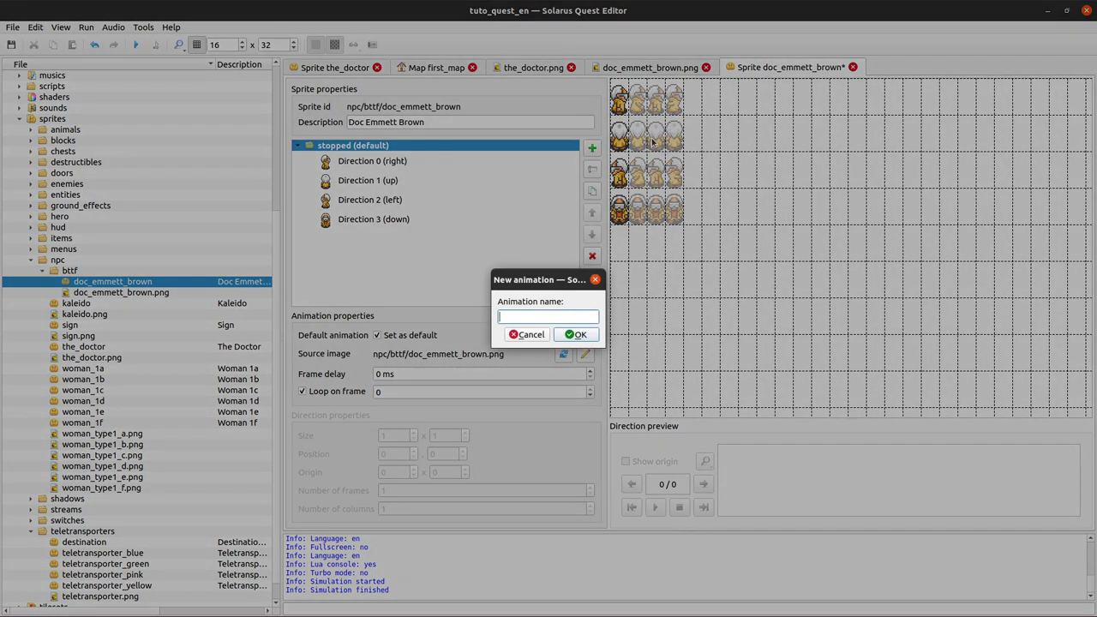
{"action": "key", "text": "Return"}
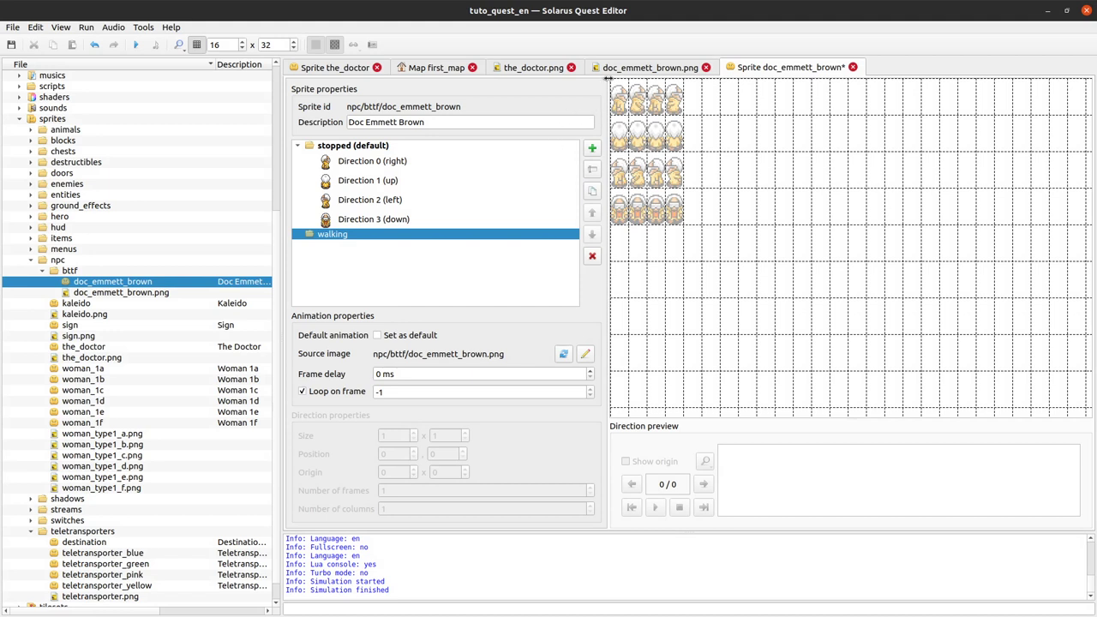
Step: Create walking Direction 0 as a multiframe direction from the top row's four frames
{"action": "left_click", "coordinate": [629, 116]}
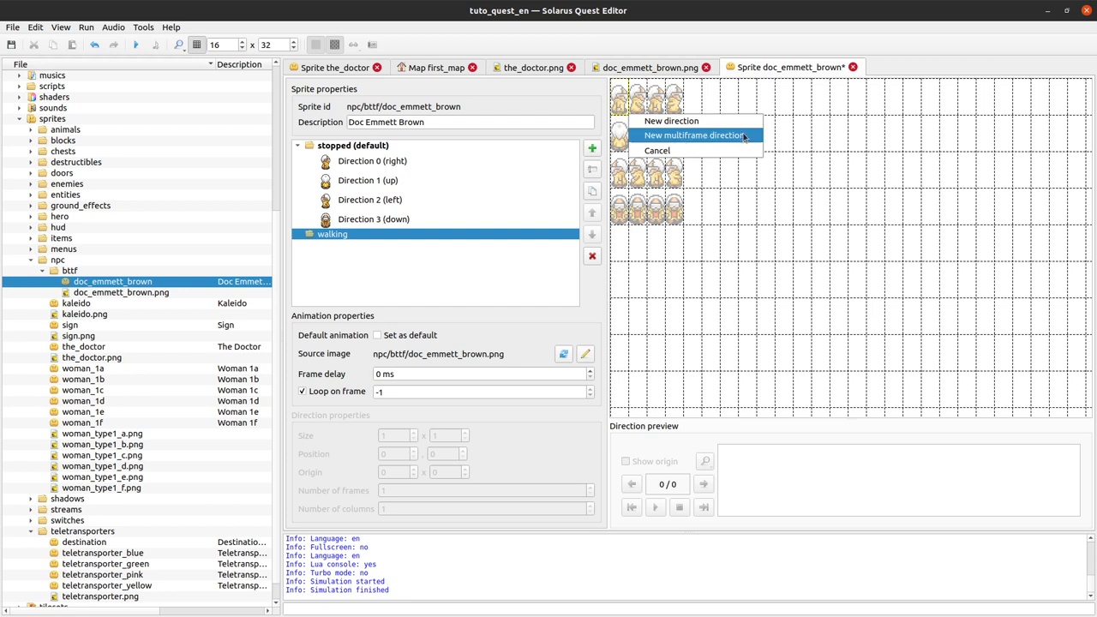
{"action": "left_click", "coordinate": [694, 136]}
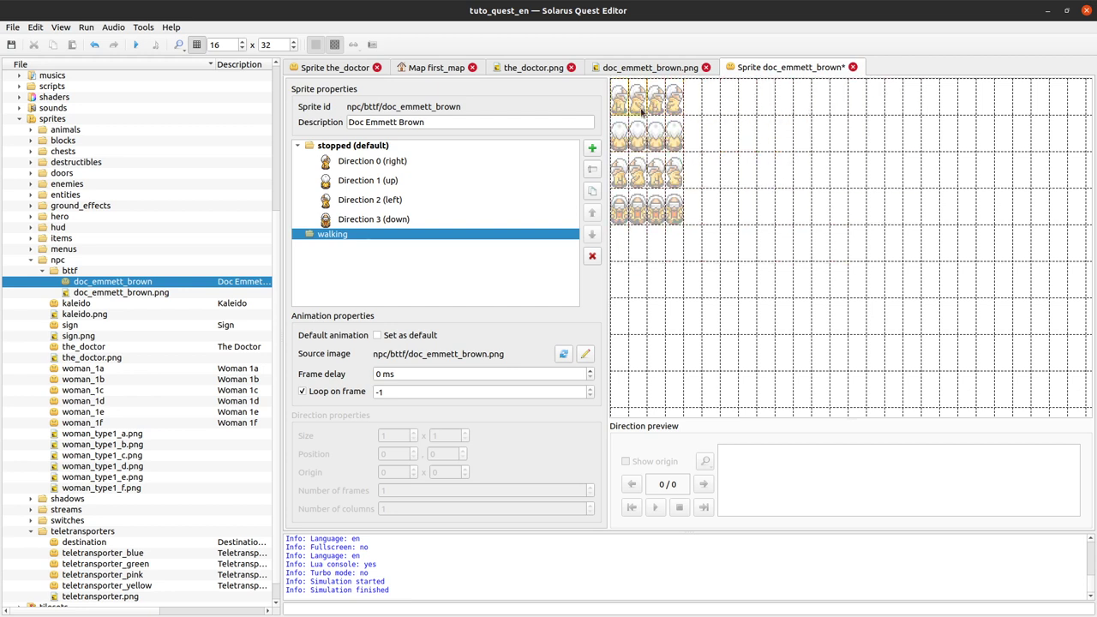
{"action": "left_click_drag", "start_coordinate": [646, 106], "coordinate": [677, 113]}
{"action": "left_click_drag", "start_coordinate": [681, 113], "coordinate": [682, 113]}
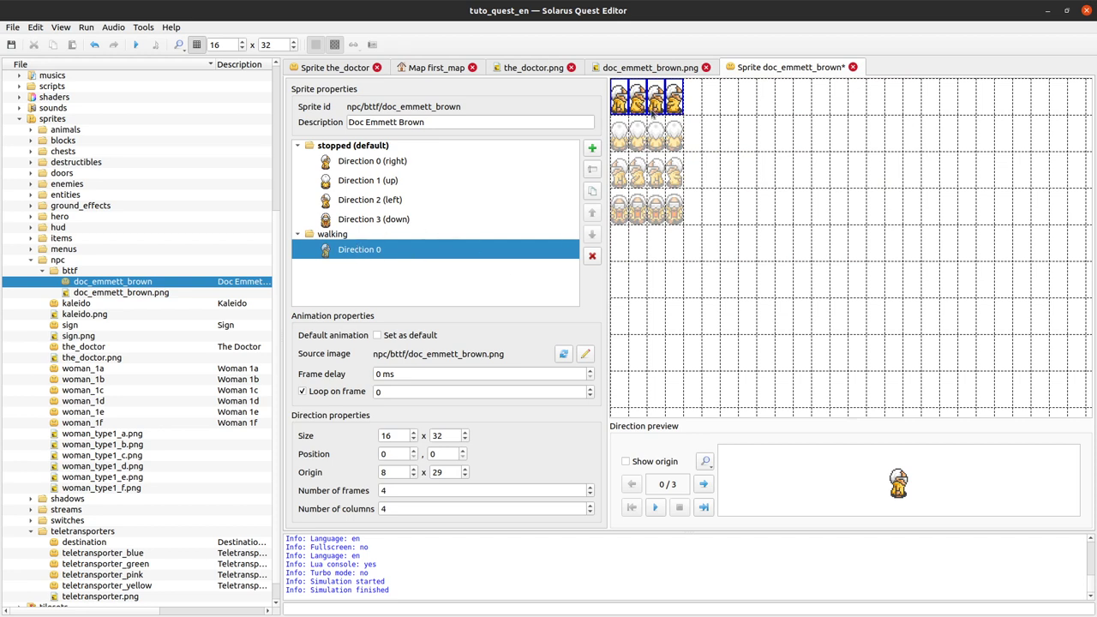
{"action": "double_click", "coordinate": [381, 374]}
{"action": "left_click", "coordinate": [409, 374]}
{"action": "key", "text": "Left"}
{"action": "key", "text": "Left"}
{"action": "key", "text": "Left"}
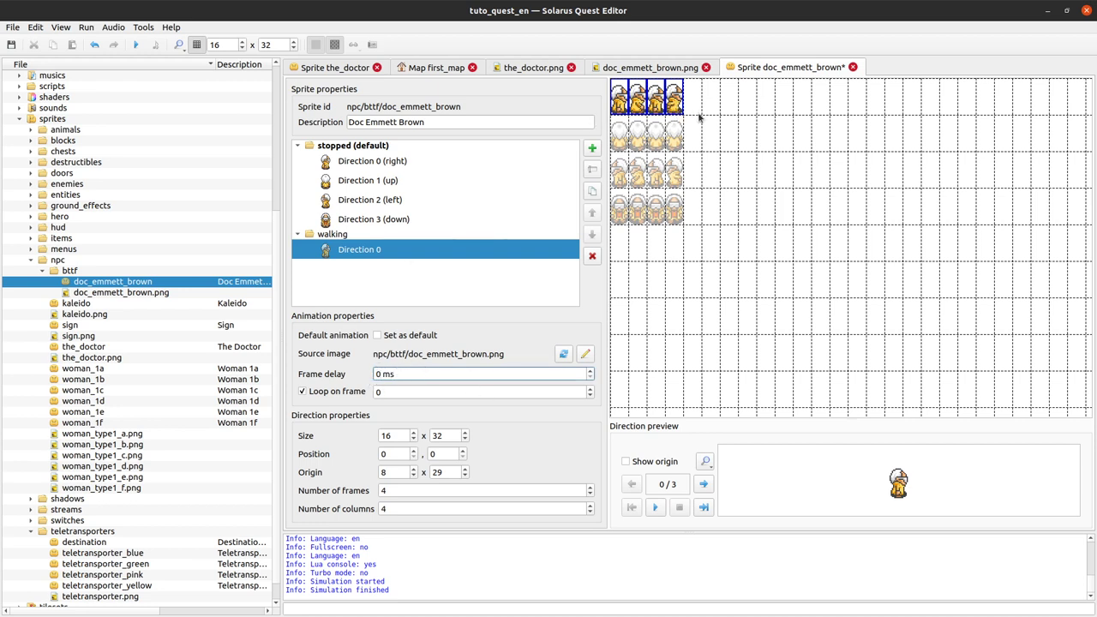
Step: Check the_doctor's walking frame delay, then set Doc's walking frame delay to 200 ms
{"action": "left_click", "coordinate": [328, 69]}
{"action": "left_click", "coordinate": [391, 254]}
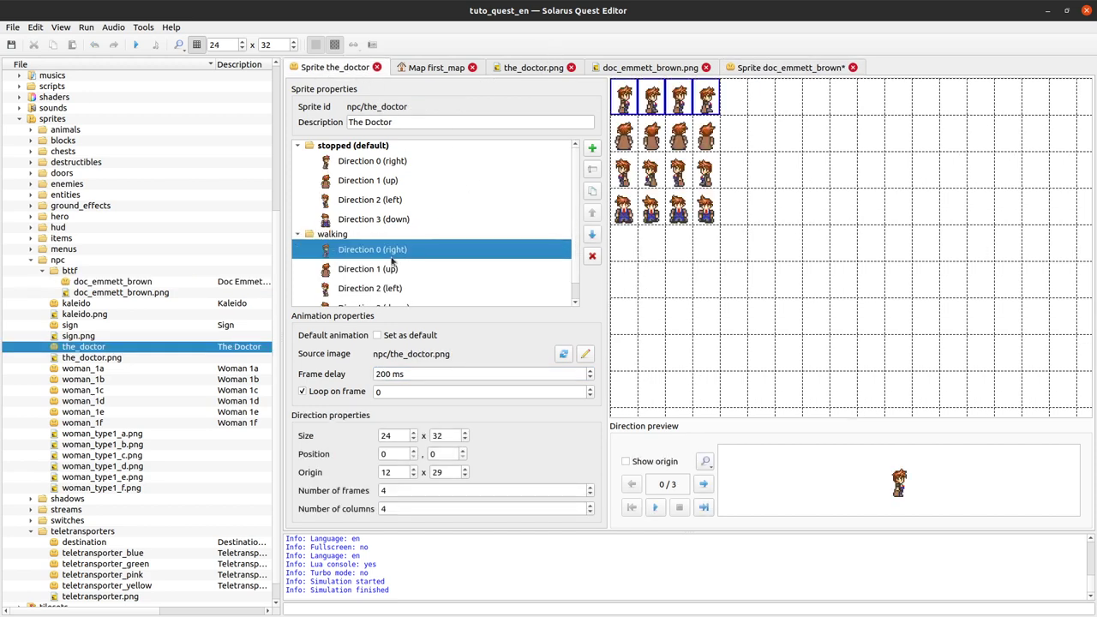
{"action": "double_click", "coordinate": [388, 374]}
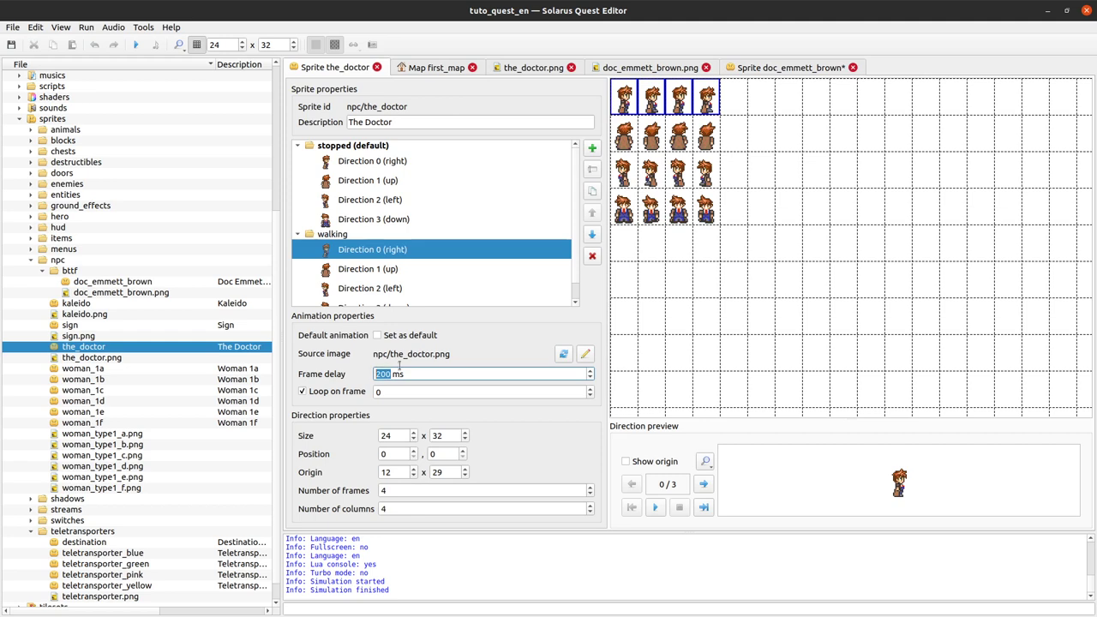
{"action": "left_click", "coordinate": [791, 69]}
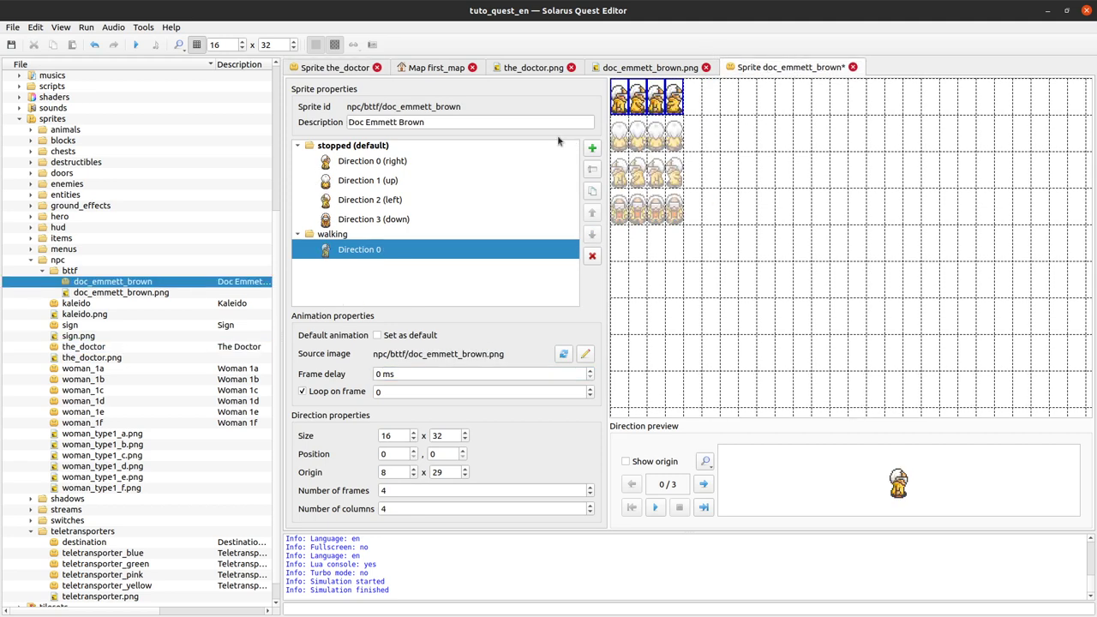
{"action": "left_click", "coordinate": [376, 374]}
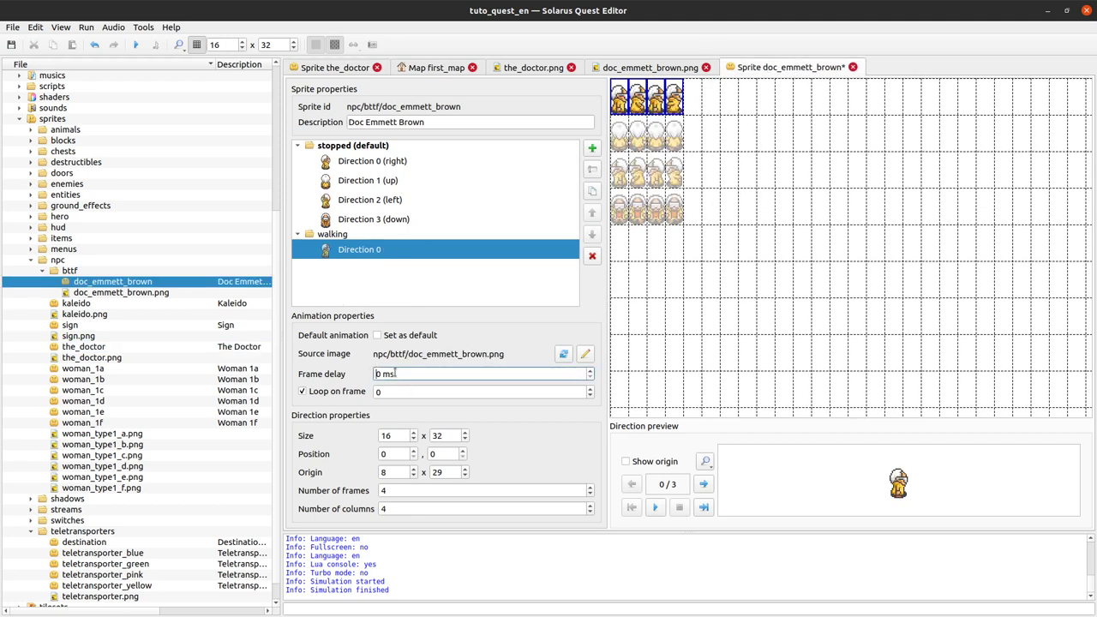
{"action": "type", "text": "200"}
{"action": "left_click", "coordinate": [431, 391]}
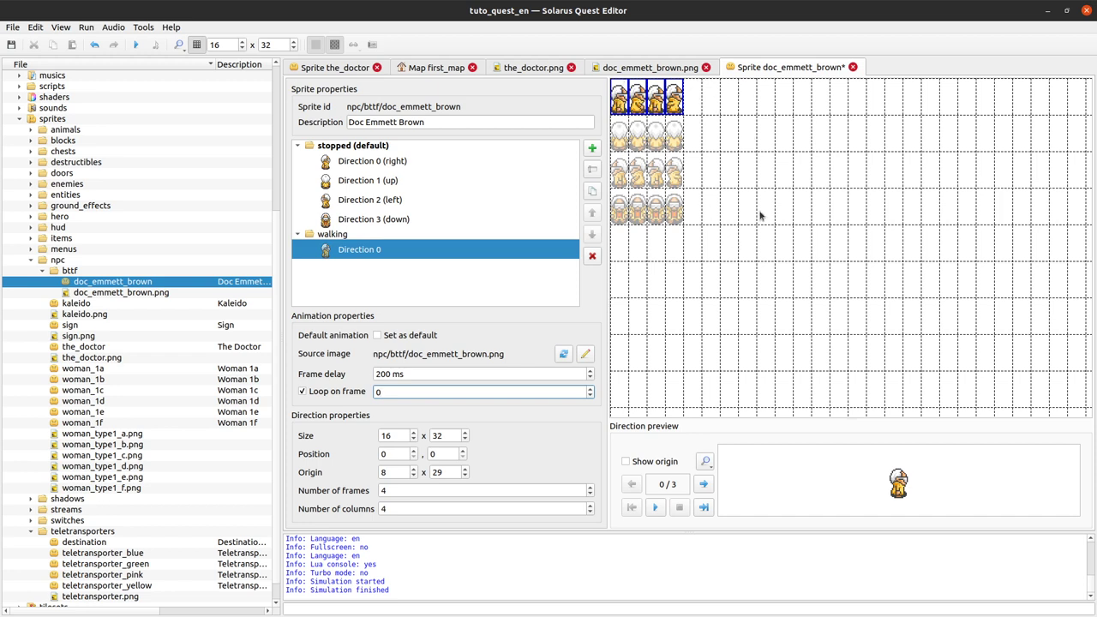
{"action": "left_click", "coordinate": [676, 389]}
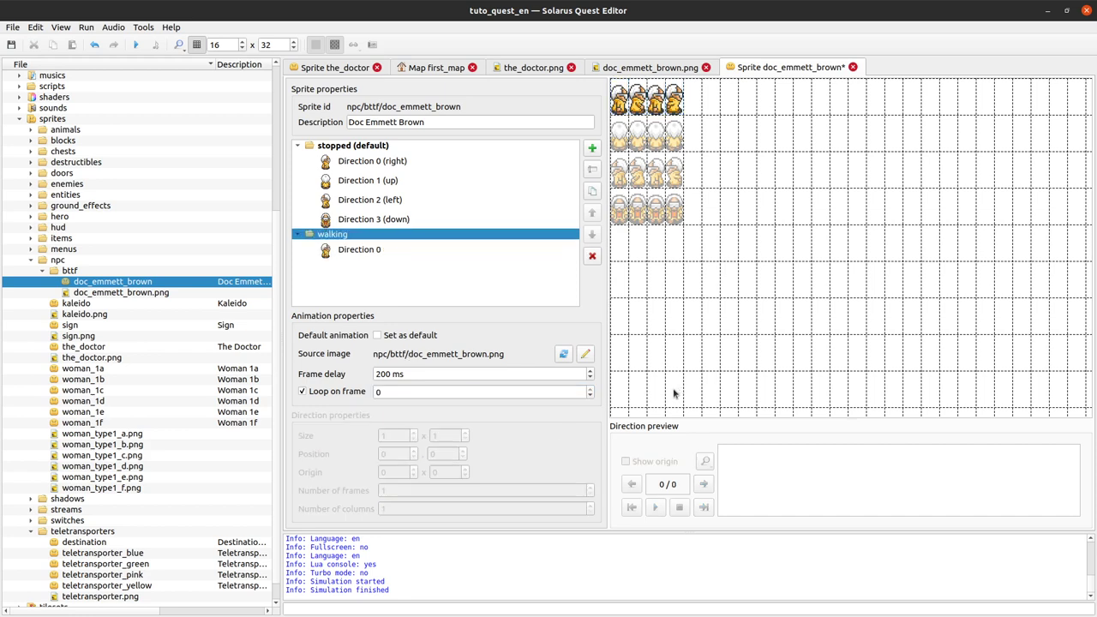
{"action": "left_click", "coordinate": [694, 101]}
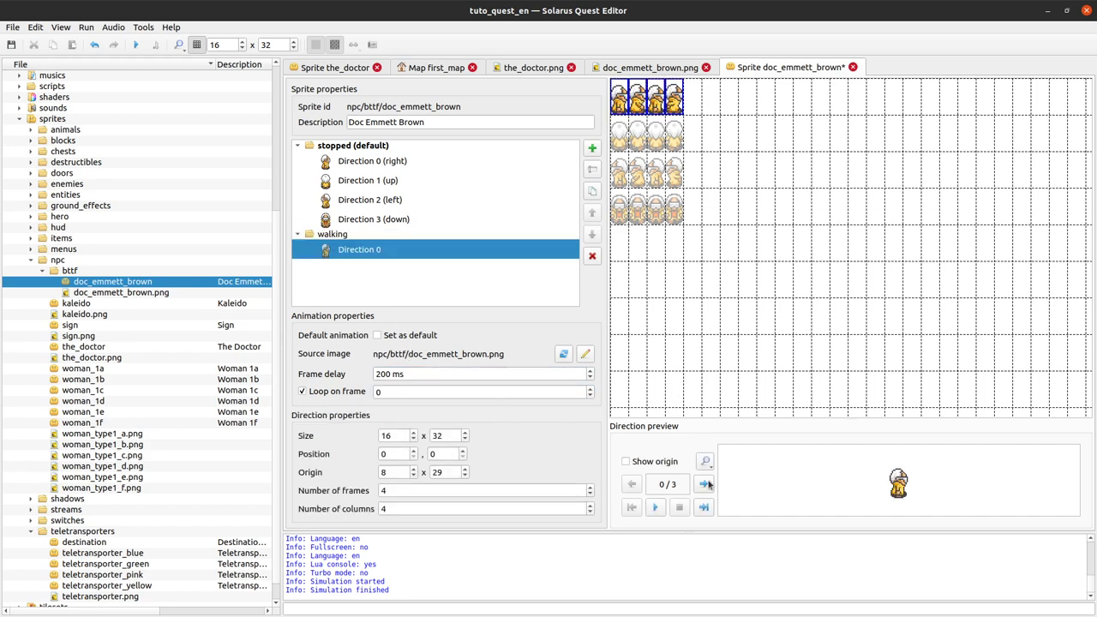
{"action": "left_click", "coordinate": [656, 508]}
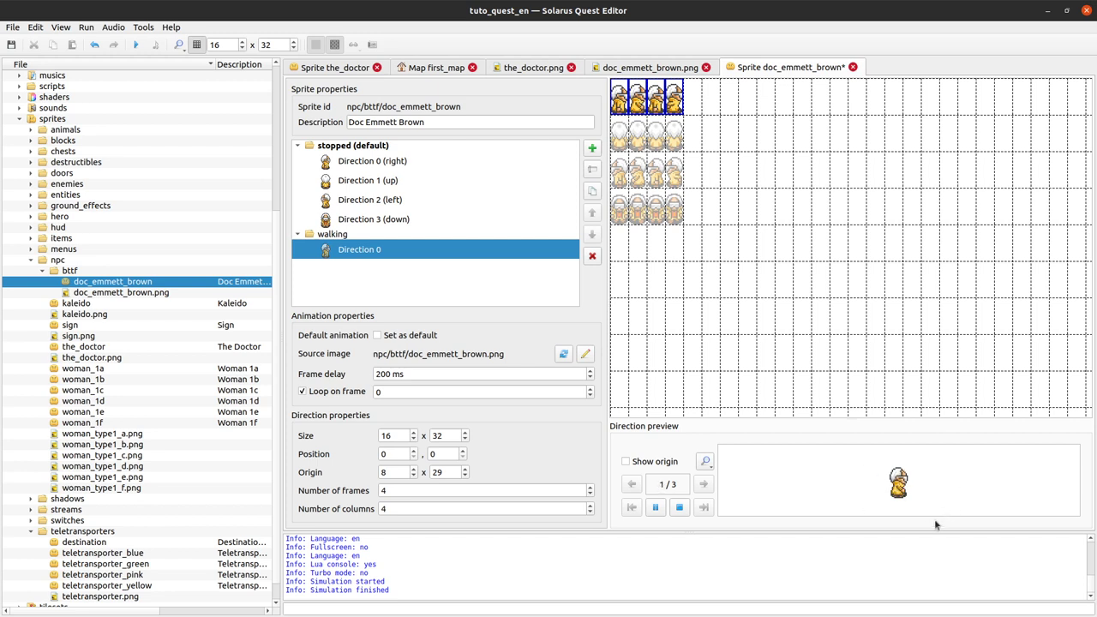
{"action": "left_click", "coordinate": [679, 507]}
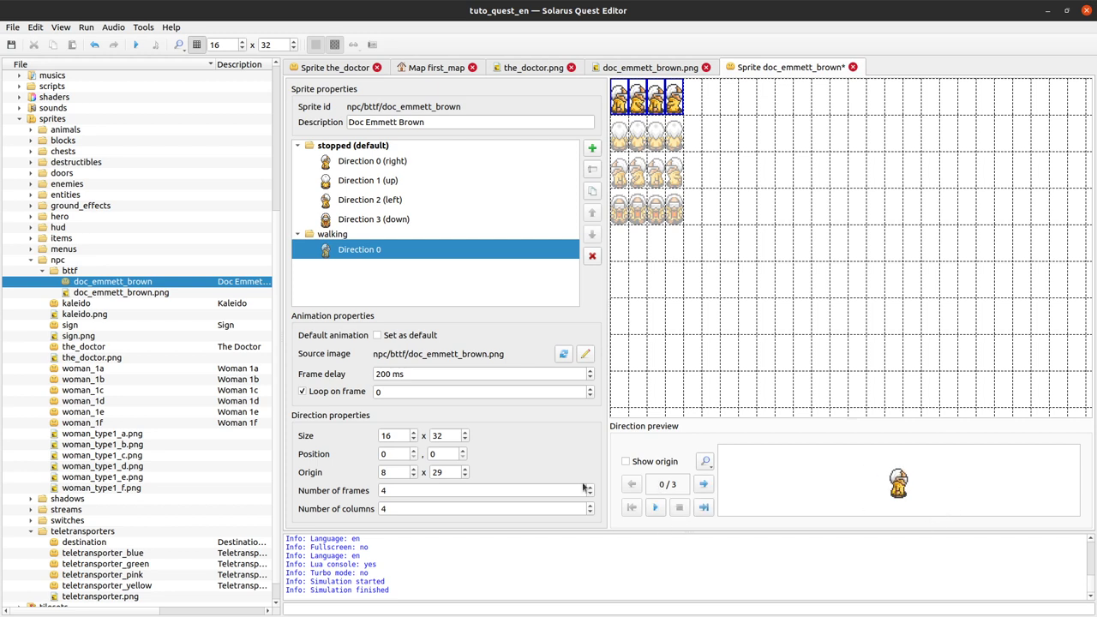
{"action": "left_click", "coordinate": [340, 392]}
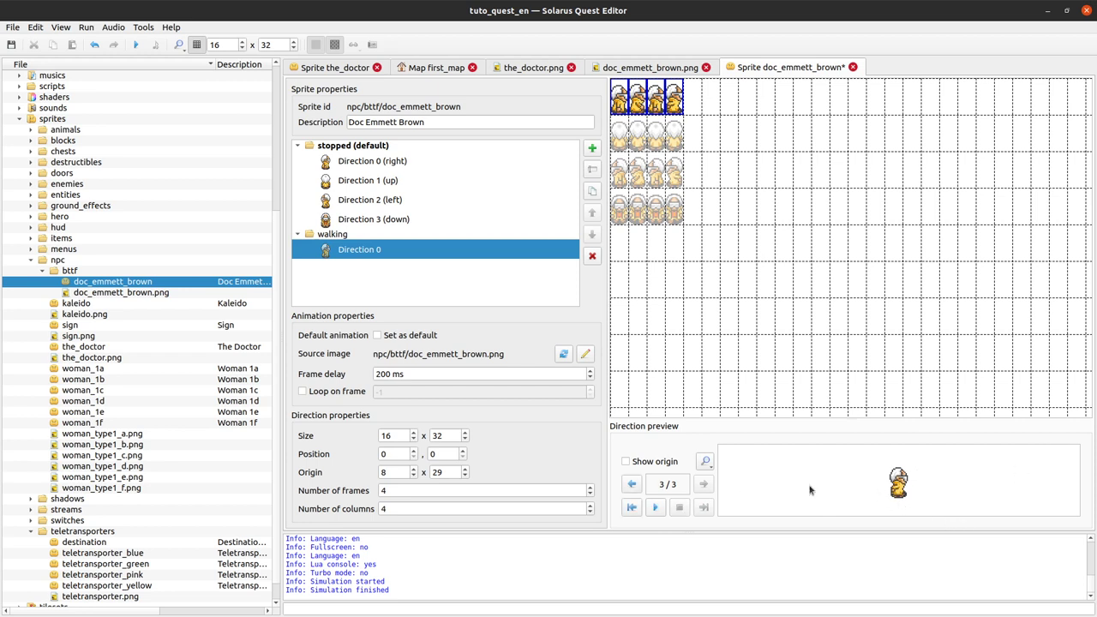
{"action": "left_click", "coordinate": [335, 392]}
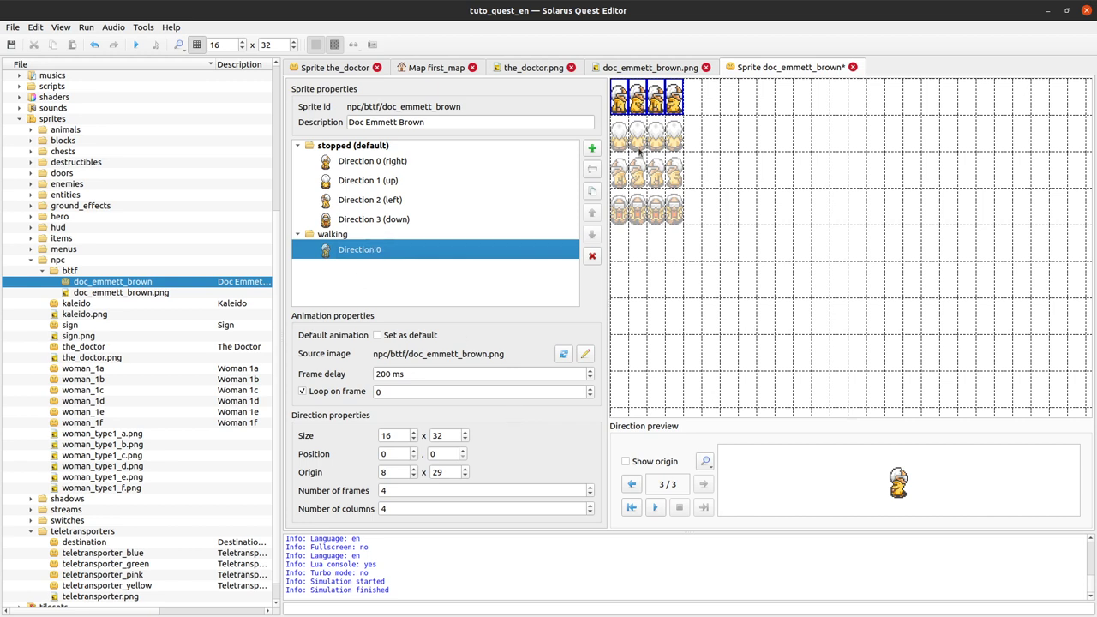
Step: Duplicate walking Direction 0's frames onto rows two, three and four as Directions 1–3
{"action": "left_click_drag", "start_coordinate": [646, 103], "coordinate": [639, 171]}
{"action": "left_click", "coordinate": [685, 152]}
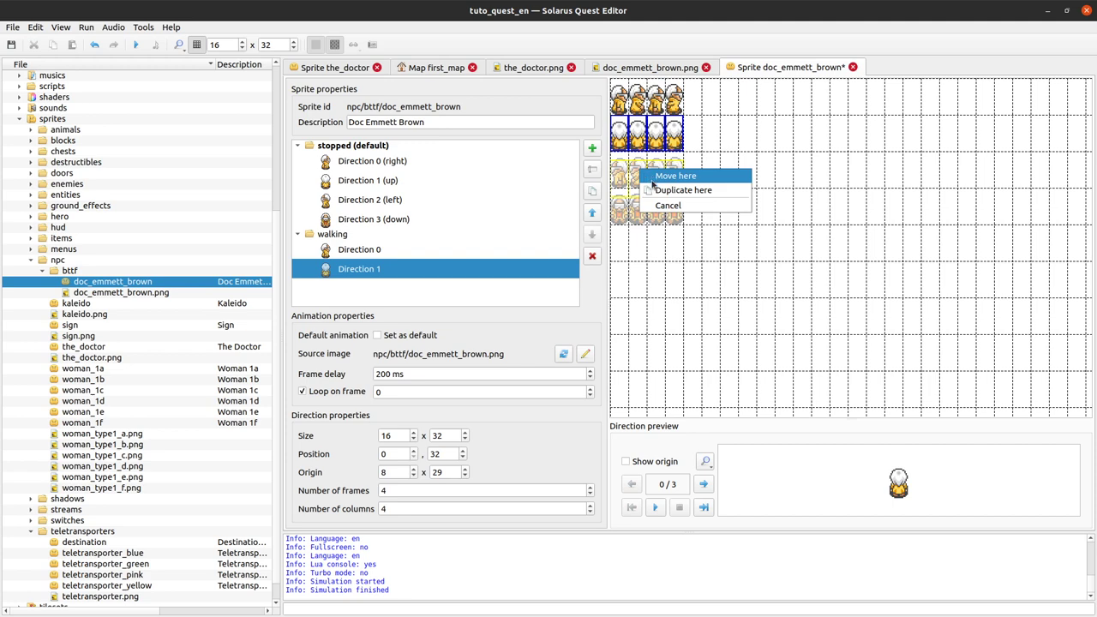
{"action": "left_click", "coordinate": [660, 190]}
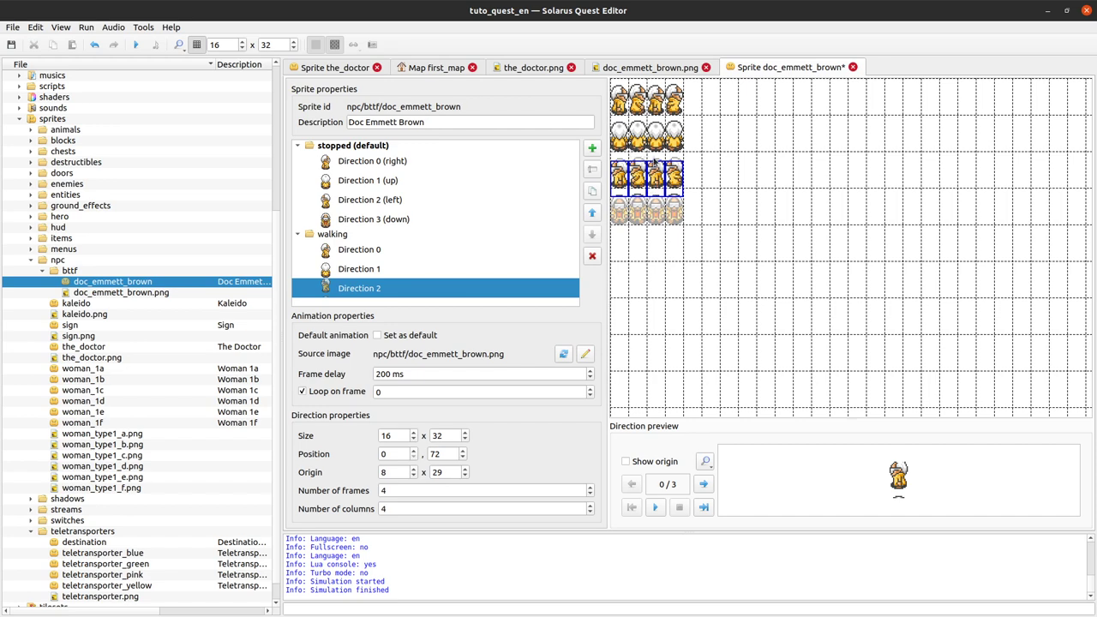
{"action": "scroll", "coordinate": [658, 167], "scroll_direction": "up", "scroll_amount": 1, "text": "ctrl"}
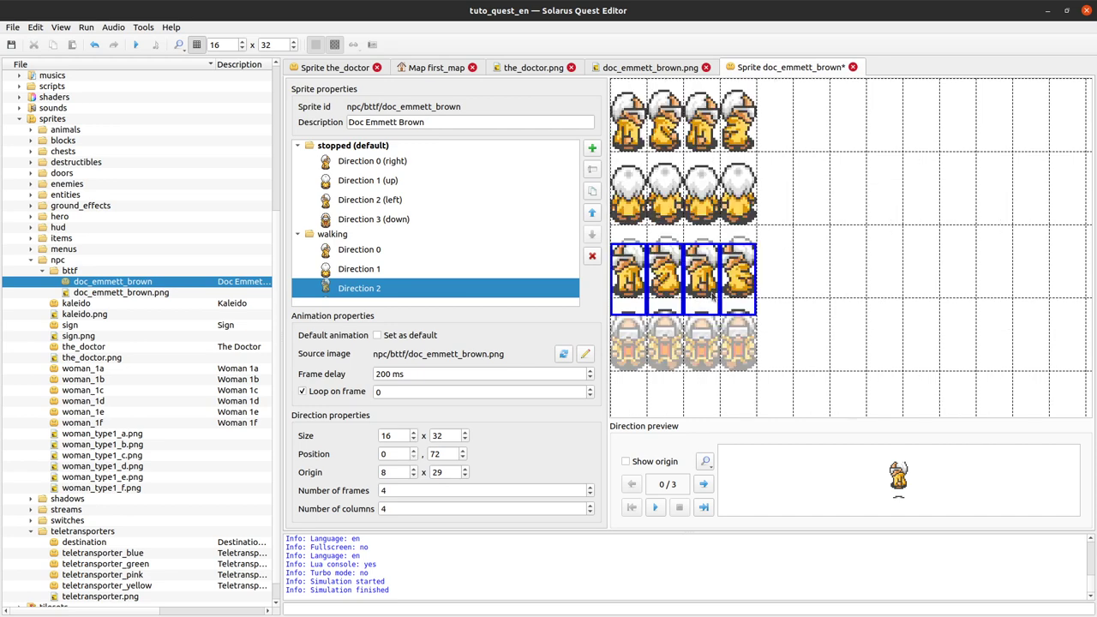
{"action": "left_click_drag", "start_coordinate": [700, 283], "coordinate": [685, 319]}
{"action": "left_click", "coordinate": [728, 263]}
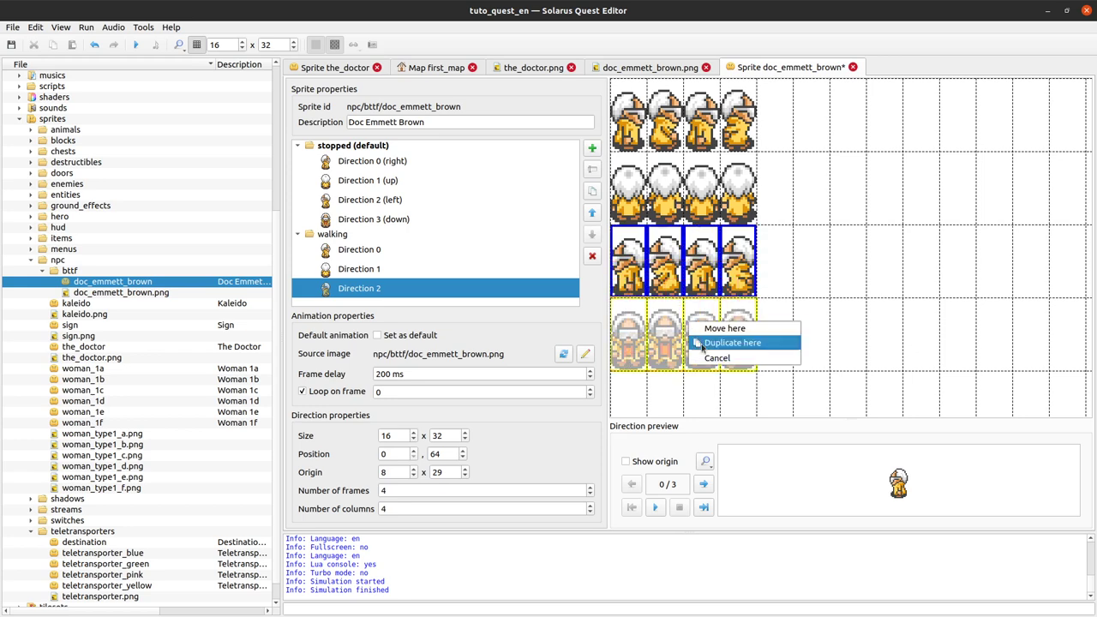
{"action": "left_click", "coordinate": [704, 344]}
Step: Inspect walking Direction 3's frame size and position, then reselect the walking animation
{"action": "left_click", "coordinate": [777, 346]}
{"action": "left_click", "coordinate": [698, 353]}
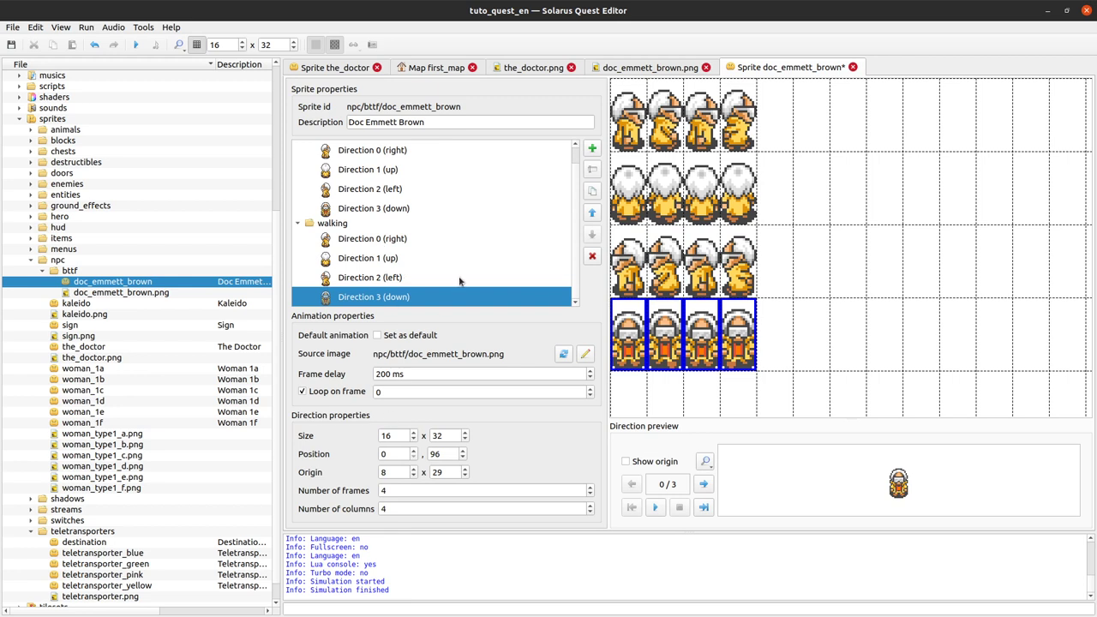
{"action": "left_click", "coordinate": [397, 440]}
{"action": "key", "text": "Tab"}
{"action": "left_click", "coordinate": [445, 454]}
{"action": "left_click", "coordinate": [949, 315]}
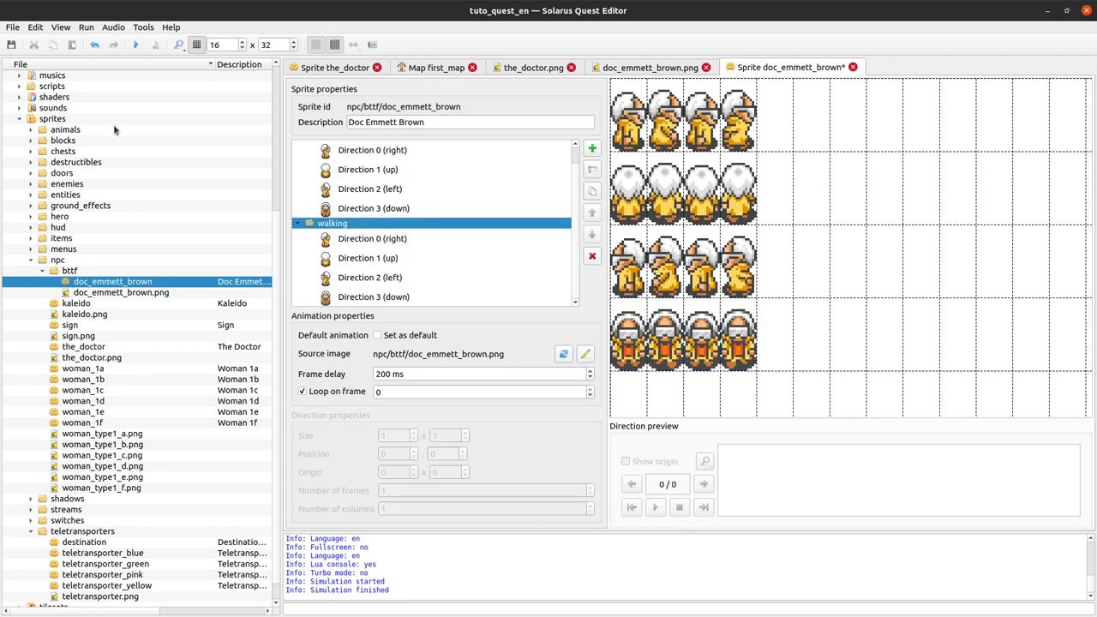
Step: Save the sprite and switch first_map's Doctor NPC to the Doc Emmett Brown sprite
{"action": "left_click", "coordinate": [8, 44]}
{"action": "left_click", "coordinate": [435, 74]}
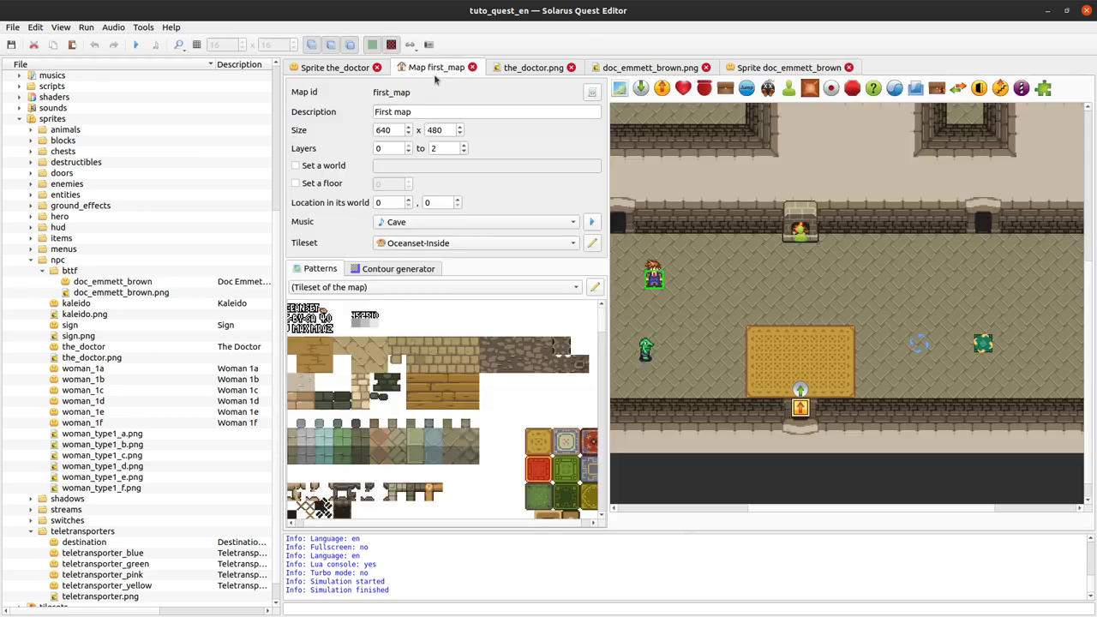
{"action": "double_click", "coordinate": [658, 274]}
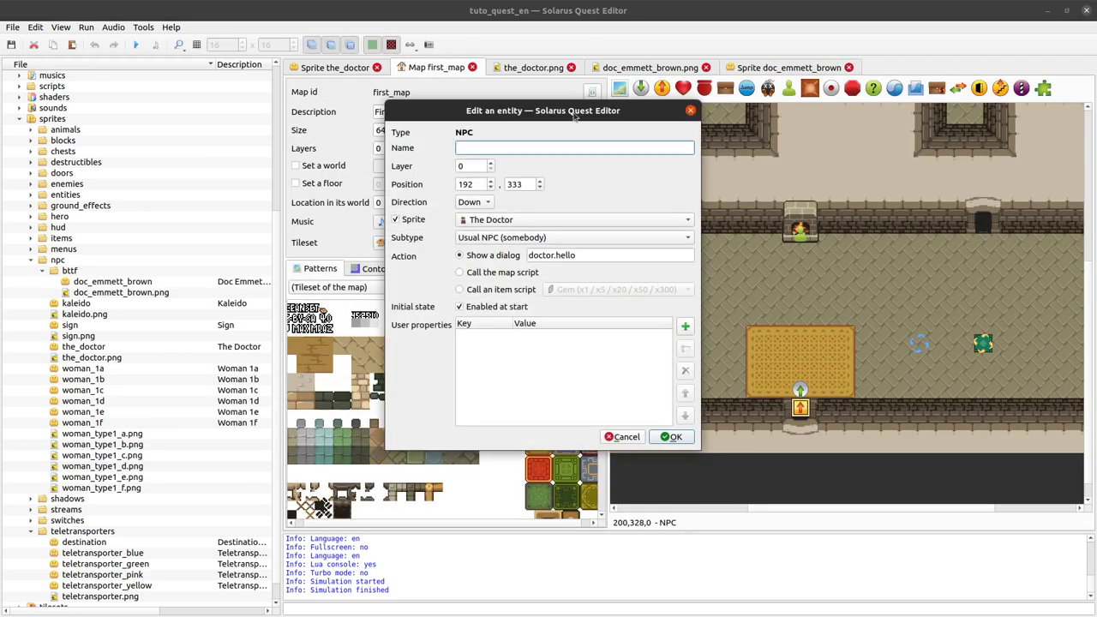
{"action": "left_click_drag", "start_coordinate": [613, 114], "coordinate": [497, 100]}
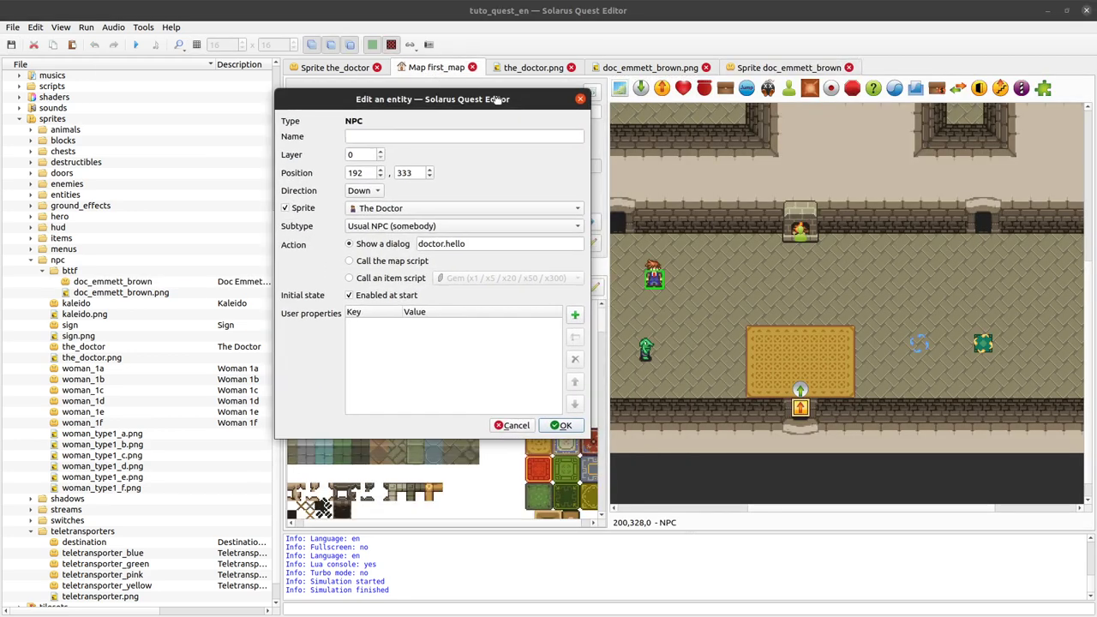
{"action": "left_click", "coordinate": [392, 205]}
{"action": "left_click", "coordinate": [359, 172]}
{"action": "left_click", "coordinate": [392, 183]}
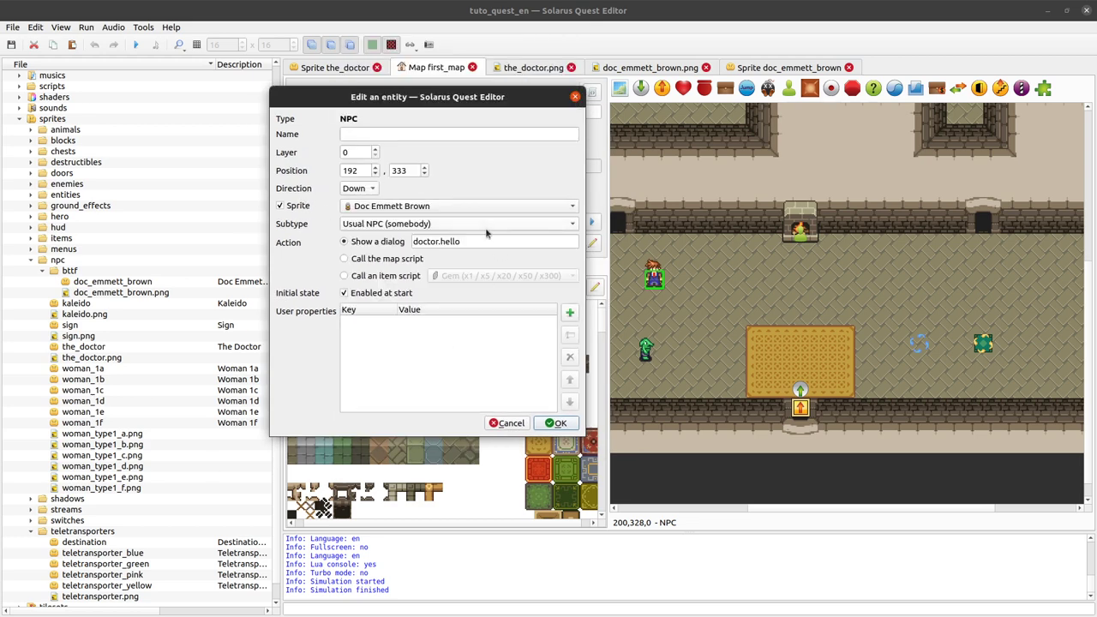
{"action": "left_click", "coordinate": [556, 423]}
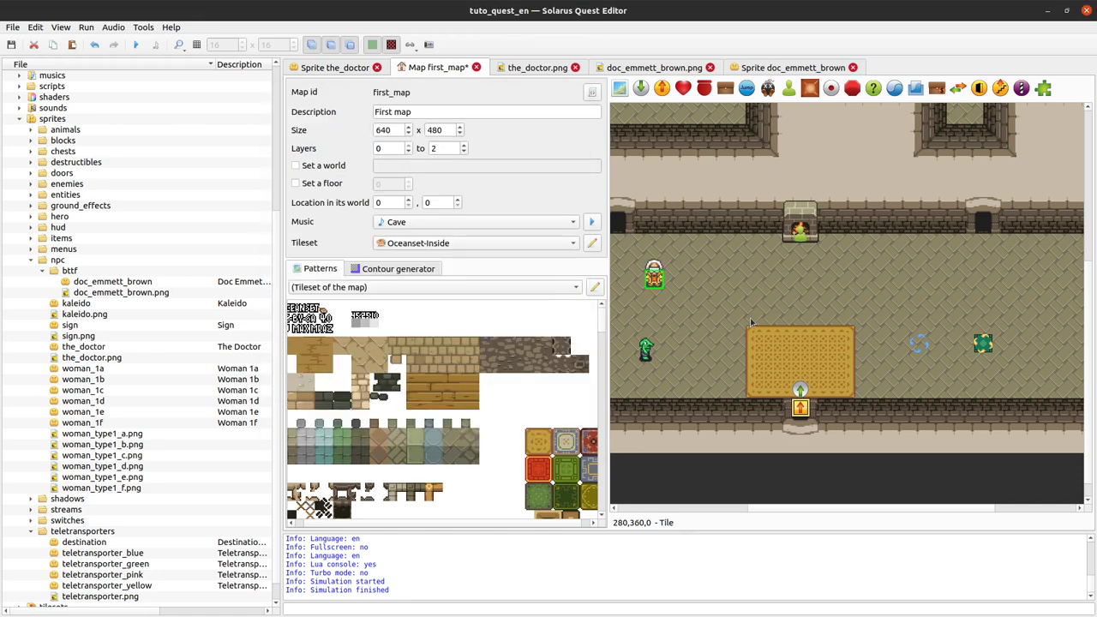
Step: Move the NPC slightly right and lower, then save first_map
{"action": "left_click_drag", "start_coordinate": [648, 281], "coordinate": [710, 305]}
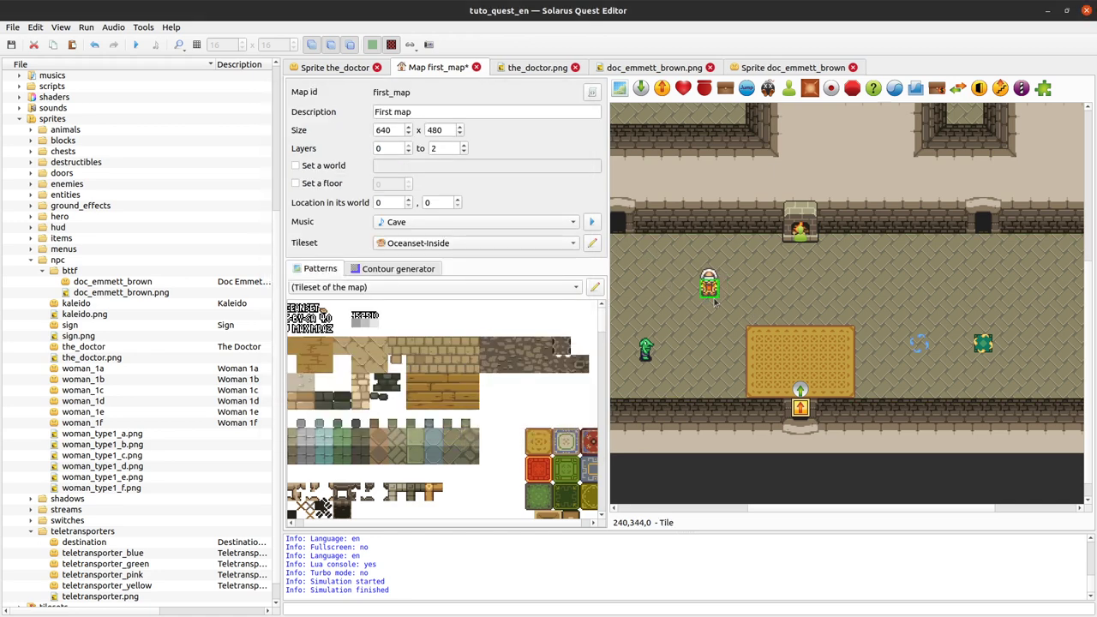
{"action": "key", "text": "ctrl+g"}
{"action": "key", "text": "ctrl+s"}
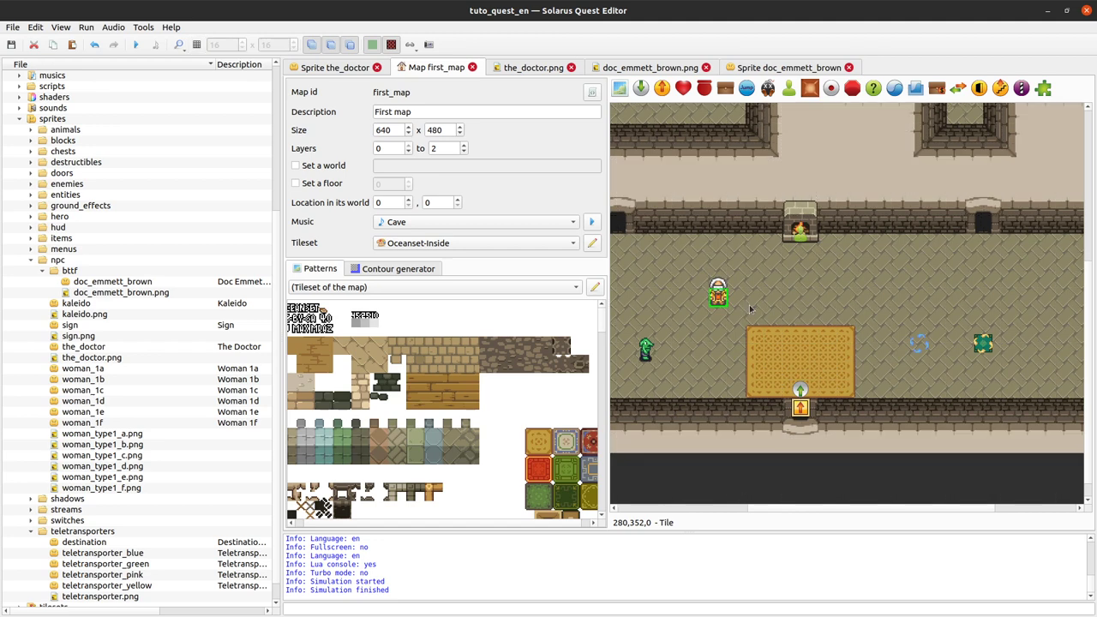
Step: Launch the quest, walk the hero to the first NPC and read its dialog
{"action": "left_click", "coordinate": [136, 45]}
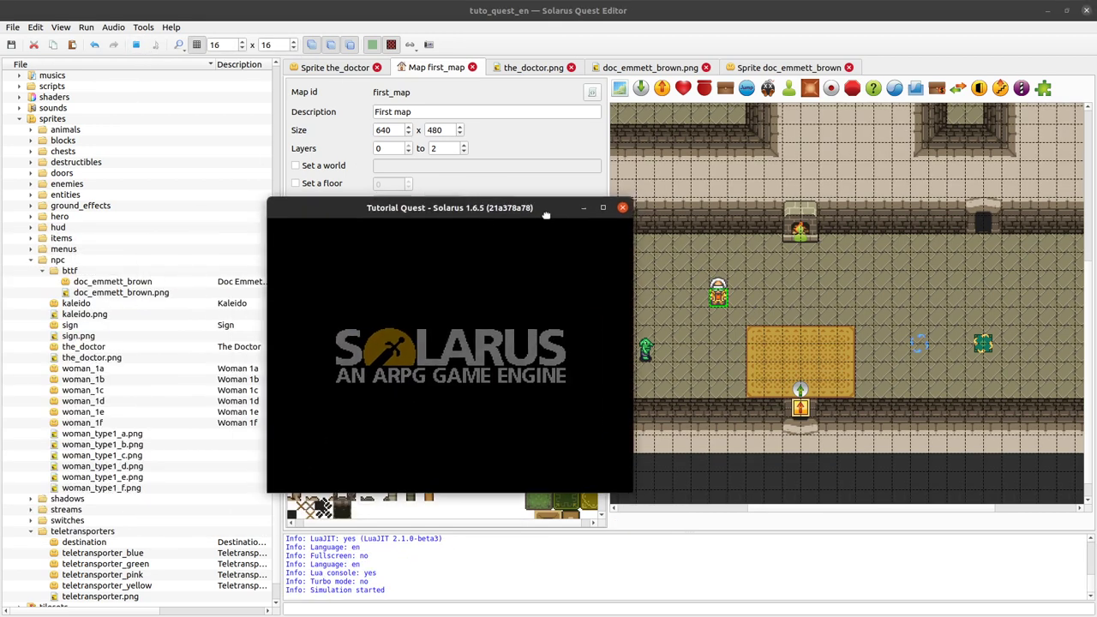
{"action": "key", "text": "Up"}
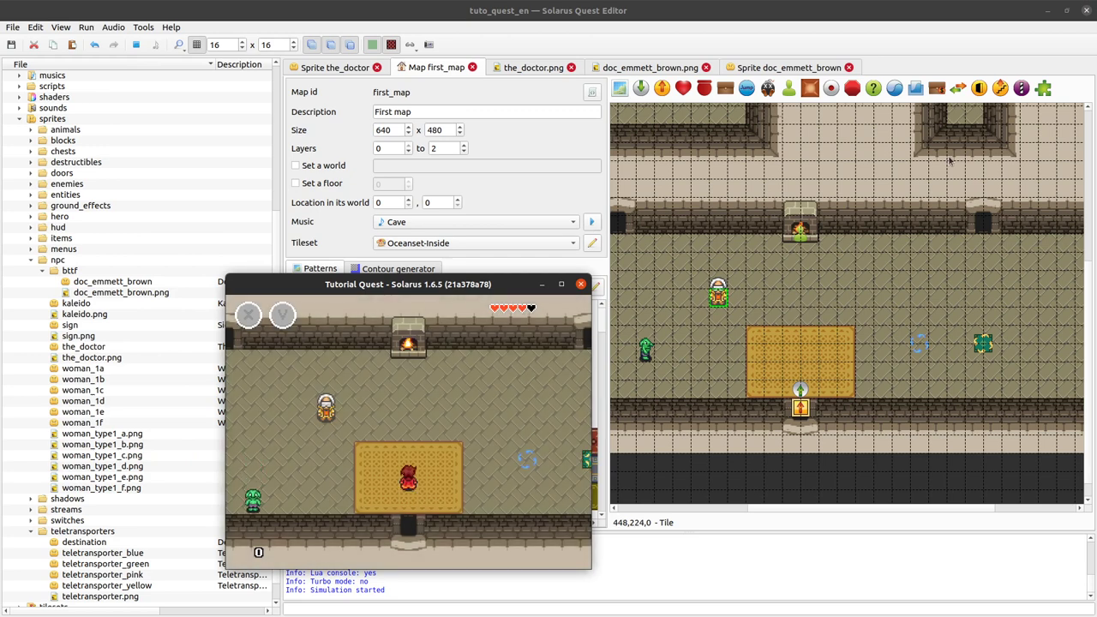
{"action": "key", "text": "Left"}
{"action": "key", "text": "space"}
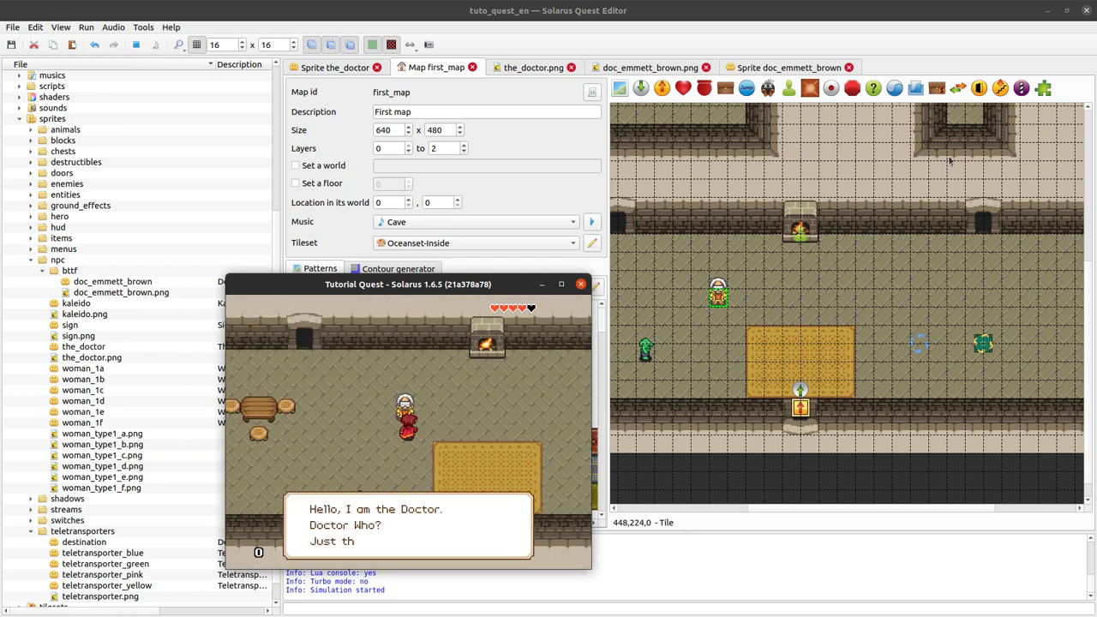
{"action": "key", "text": "space"}
Step: Walk beside the doctor NPC and read through his greeting dialog
{"action": "key", "text": "Right"}
{"action": "key", "text": "Up"}
{"action": "key", "text": "space"}
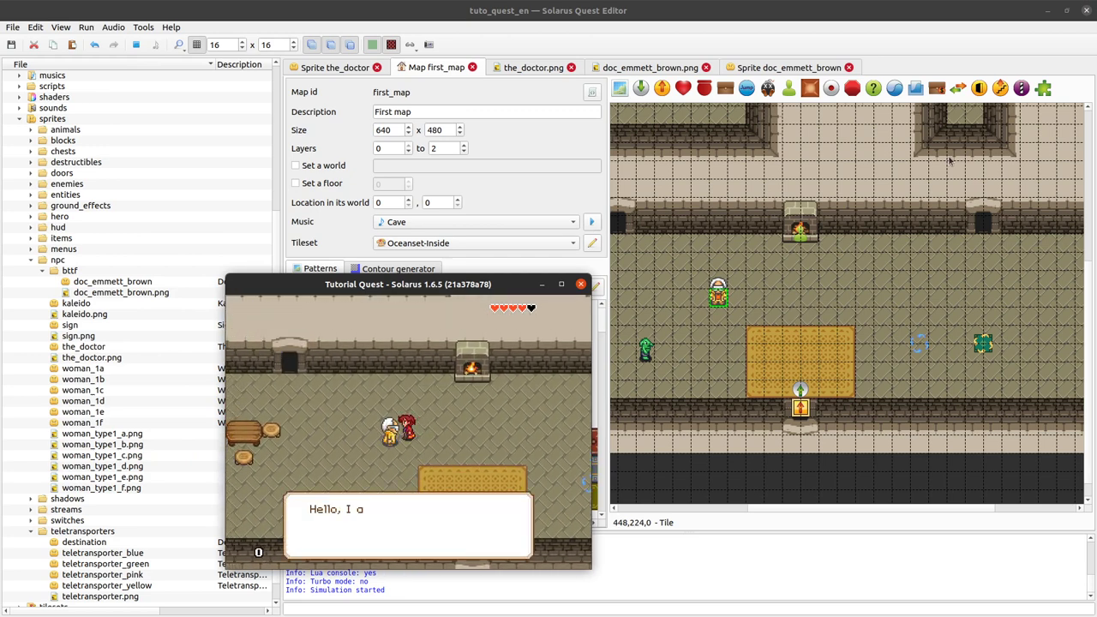
{"action": "key", "text": "space"}
Step: Talk to the doctor again from below, then walk away and quit the test game
{"action": "key", "text": "Down"}
{"action": "key", "text": "Left"}
{"action": "key", "text": "Up"}
{"action": "key", "text": "space"}
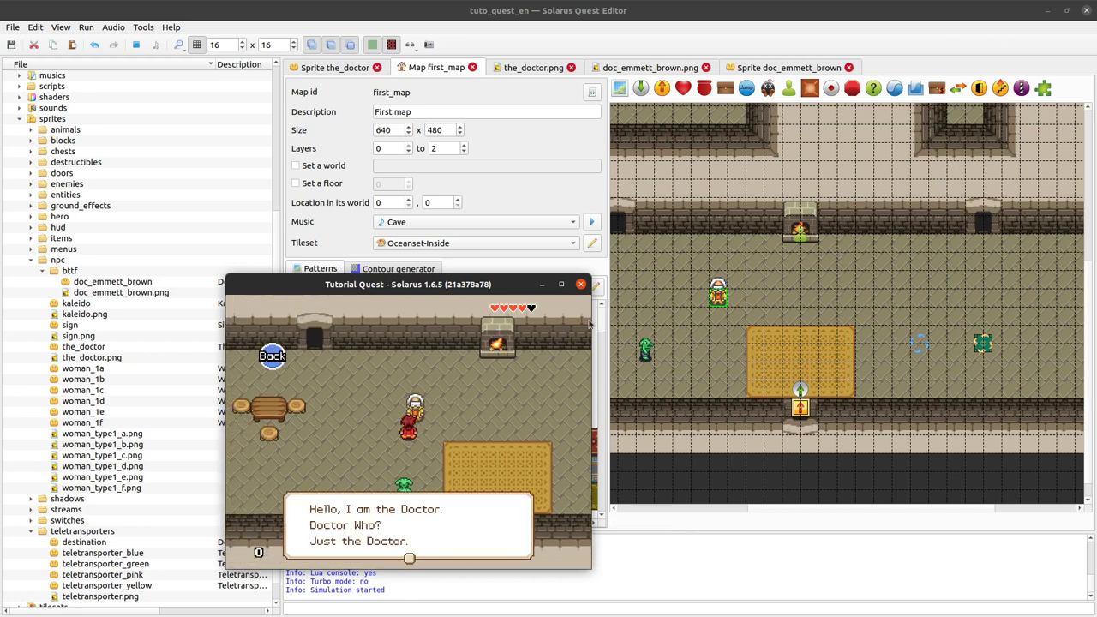
{"action": "key", "text": "space"}
{"action": "key", "text": "Up"}
{"action": "left_click", "coordinate": [581, 286]}
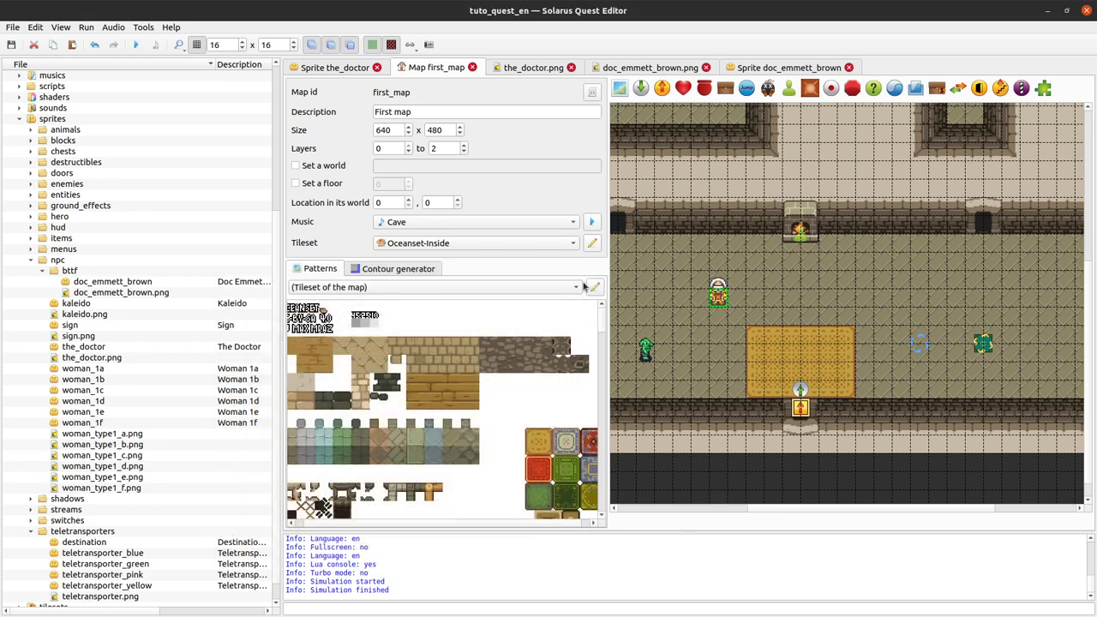
Step: Drag the Doc NPC up-left beside the top wall near the doorway on first_map
{"action": "scroll", "coordinate": [720, 266], "scroll_direction": "down", "scroll_amount": 1}
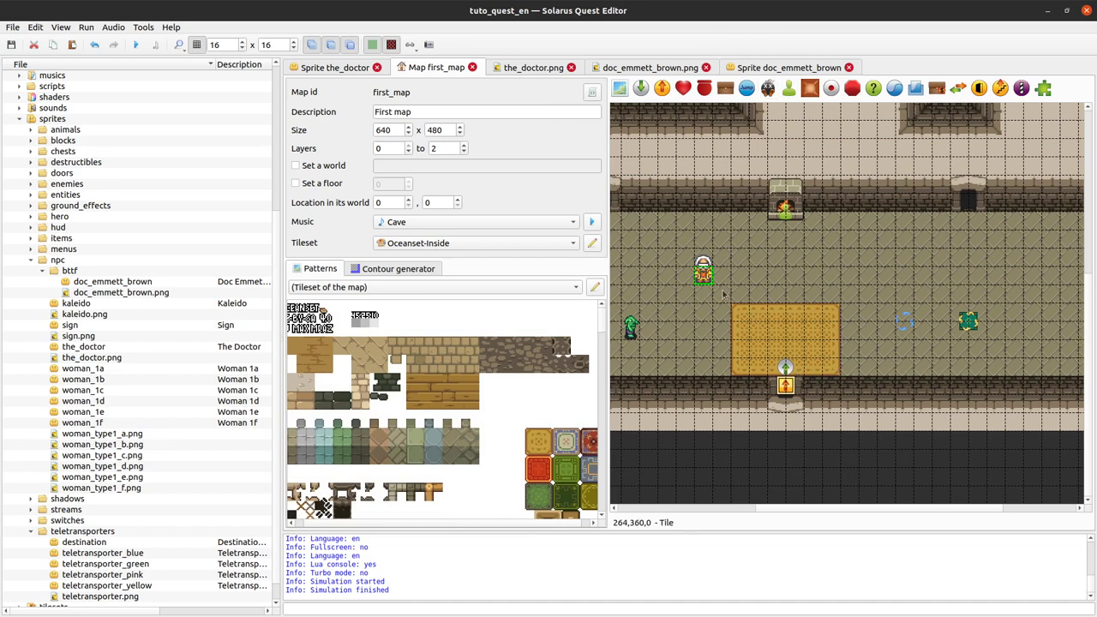
{"action": "scroll", "coordinate": [702, 272], "scroll_direction": "up", "scroll_amount": 1, "text": "ctrl"}
{"action": "middle_click_drag", "start_coordinate": [787, 276], "coordinate": [877, 244]}
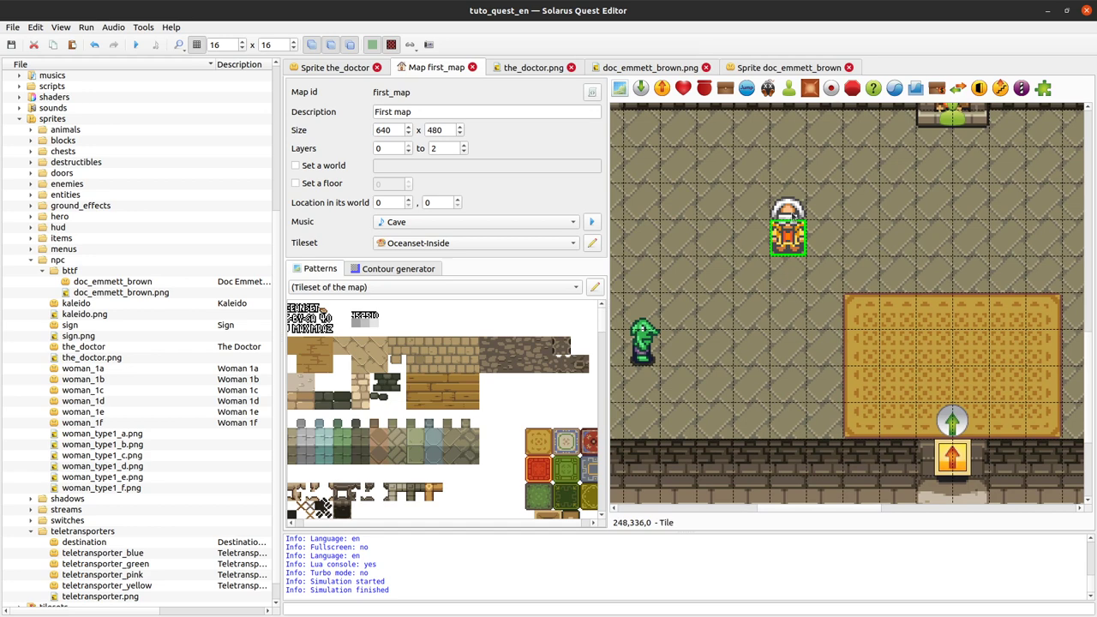
{"action": "middle_click_drag", "start_coordinate": [849, 249], "coordinate": [814, 317]}
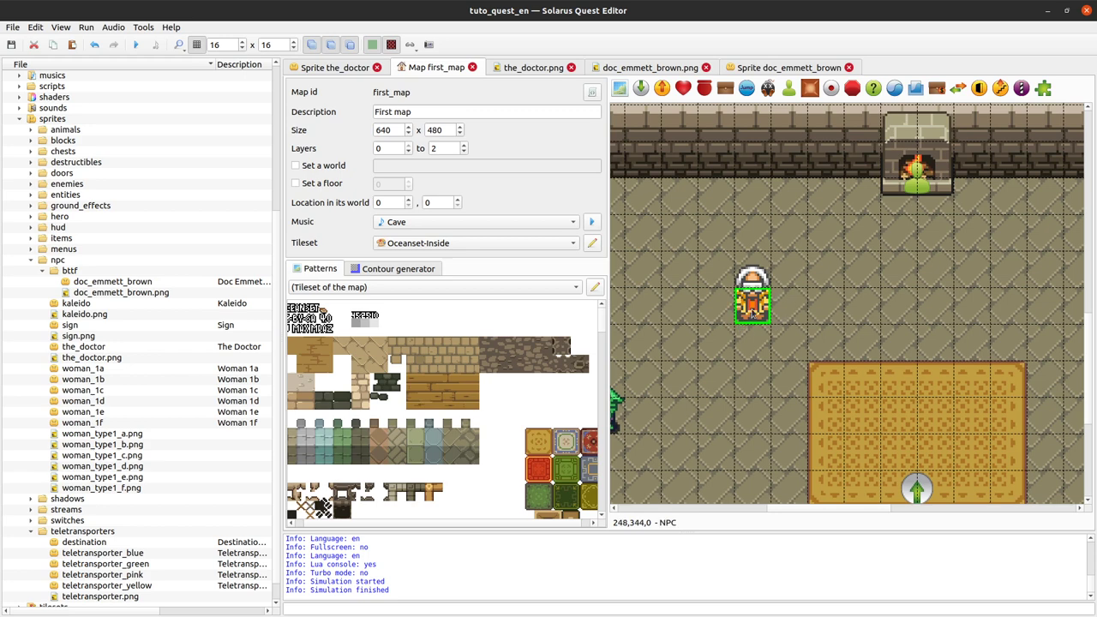
{"action": "left_click_drag", "start_coordinate": [763, 314], "coordinate": [839, 328]}
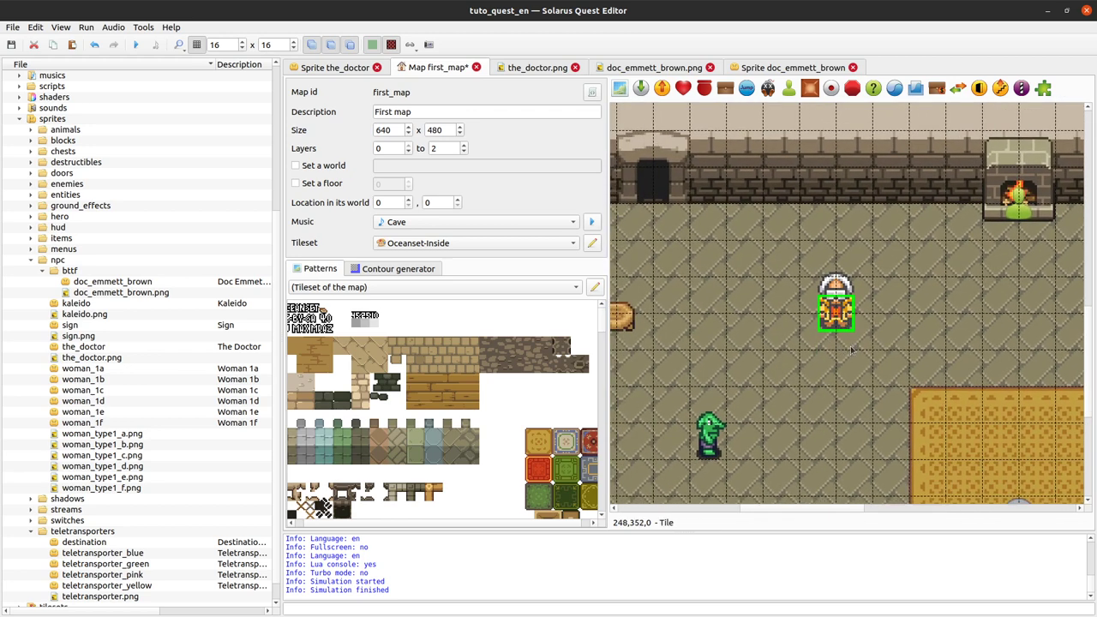
{"action": "scroll", "coordinate": [790, 404], "scroll_direction": "left", "scroll_amount": 1}
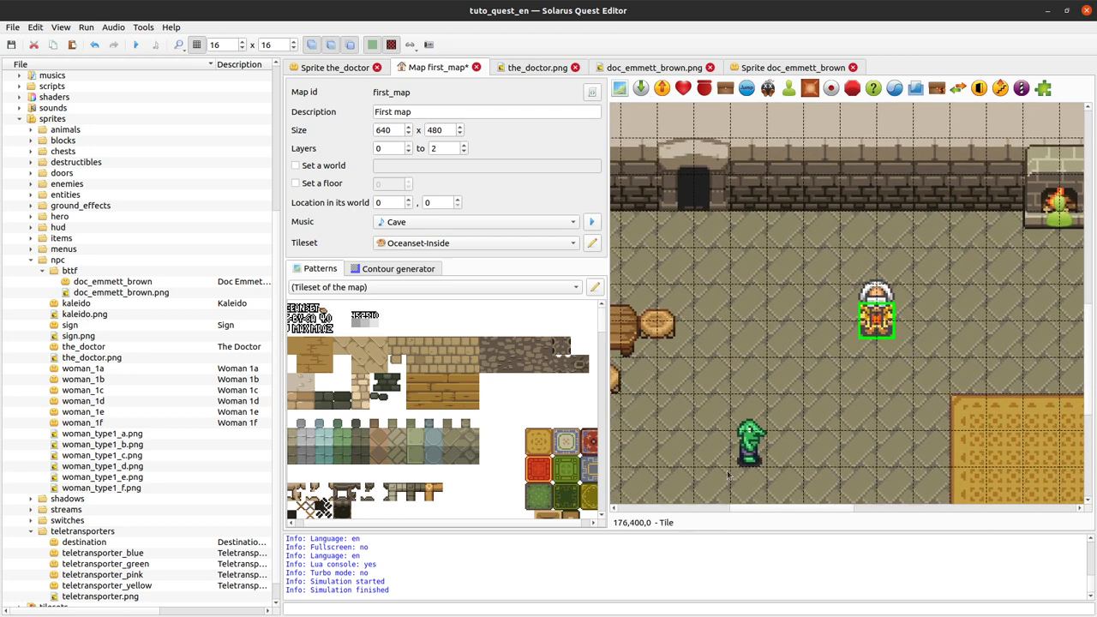
{"action": "left_click_drag", "start_coordinate": [886, 329], "coordinate": [798, 243]}
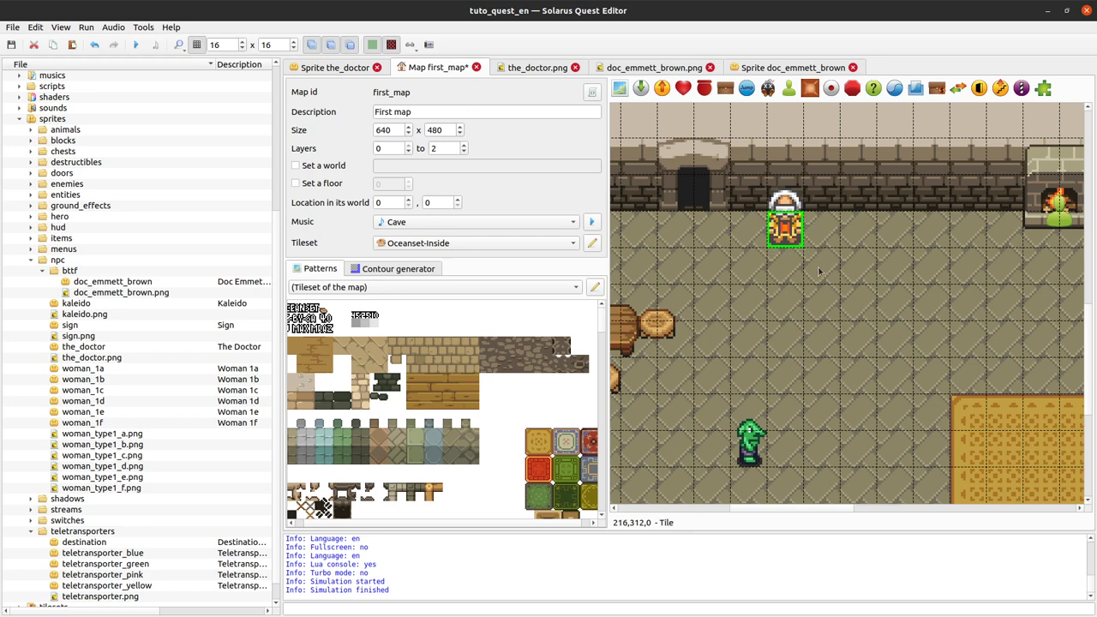
Step: Save first_map and run the quest with F5, then walk the hero up-left beside Doc
{"action": "key", "text": "F5"}
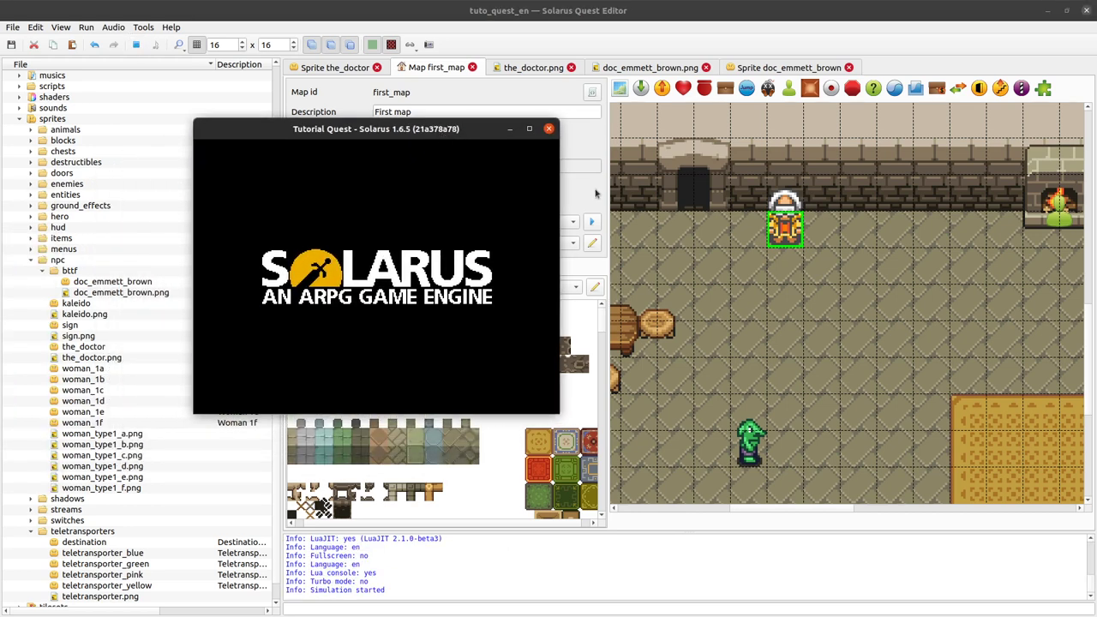
{"action": "key", "text": "Up"}
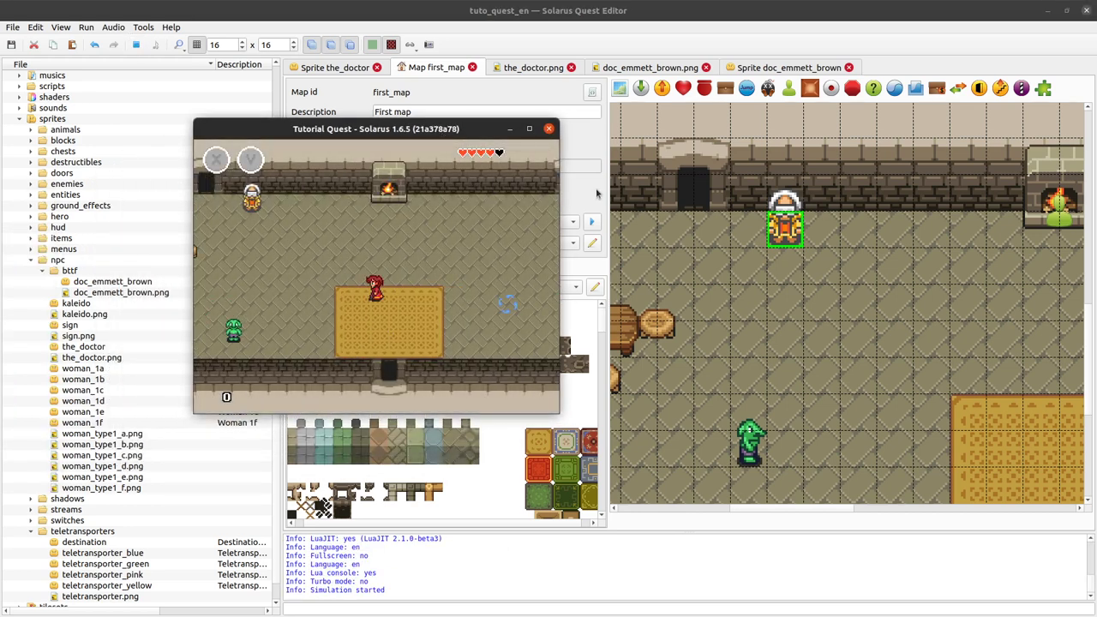
{"action": "key", "text": "Left"}
{"action": "key", "text": "Up"}
{"action": "key", "text": "Left"}
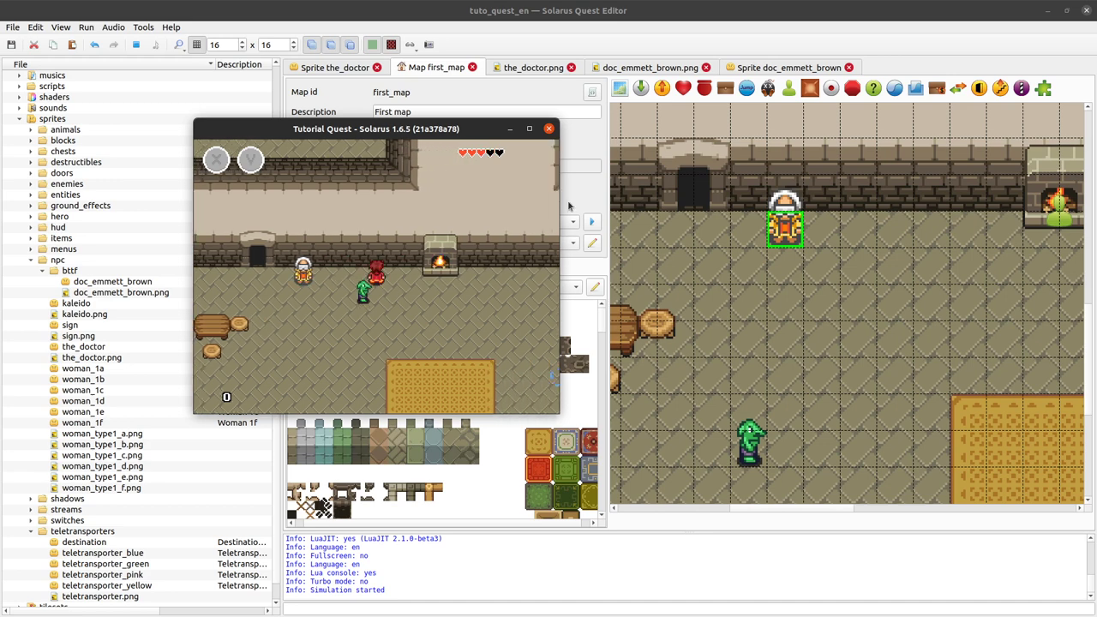
Step: Quit the test game and bring up the doc_emmett_brown sprite with its stopped and walking animations
{"action": "left_click", "coordinate": [548, 128]}
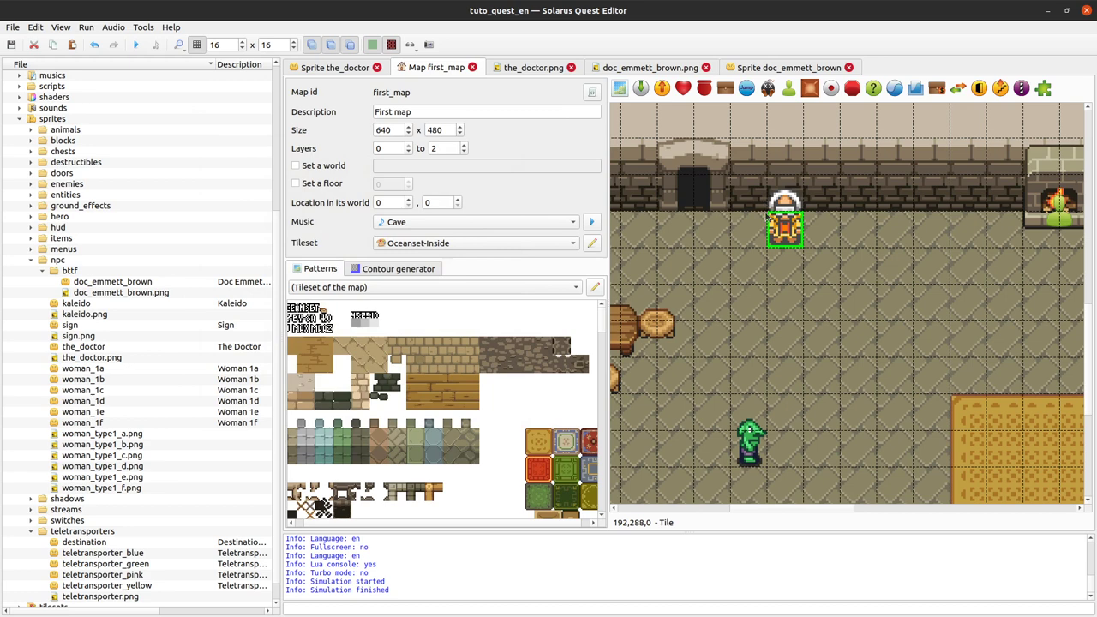
{"action": "middle_click_drag", "start_coordinate": [785, 306], "coordinate": [696, 238]}
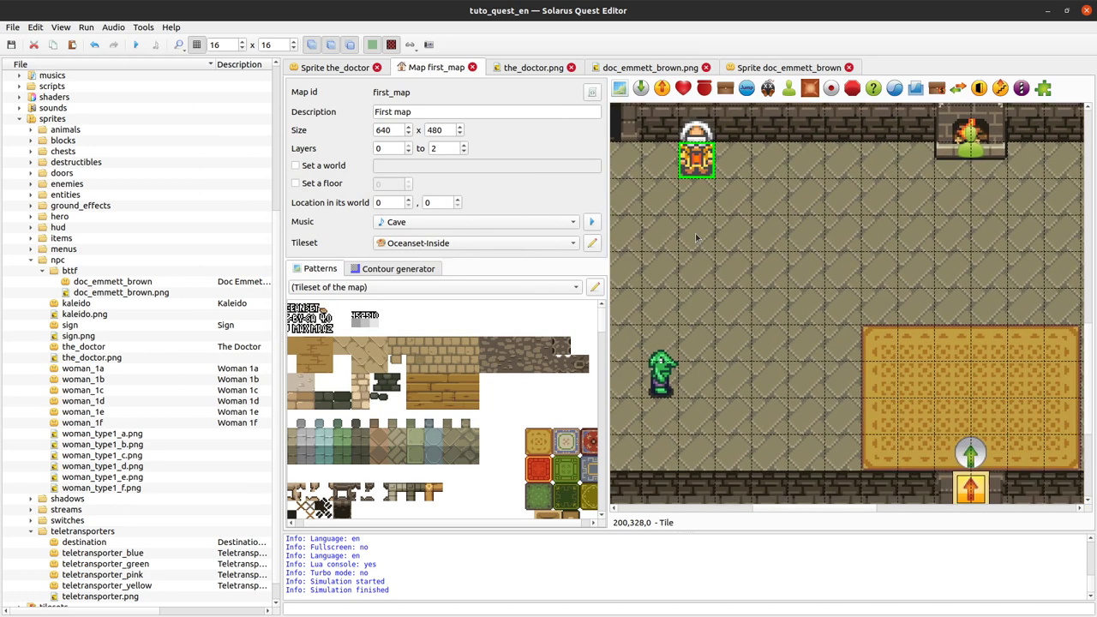
{"action": "scroll", "coordinate": [673, 176], "scroll_direction": "up", "scroll_amount": 1}
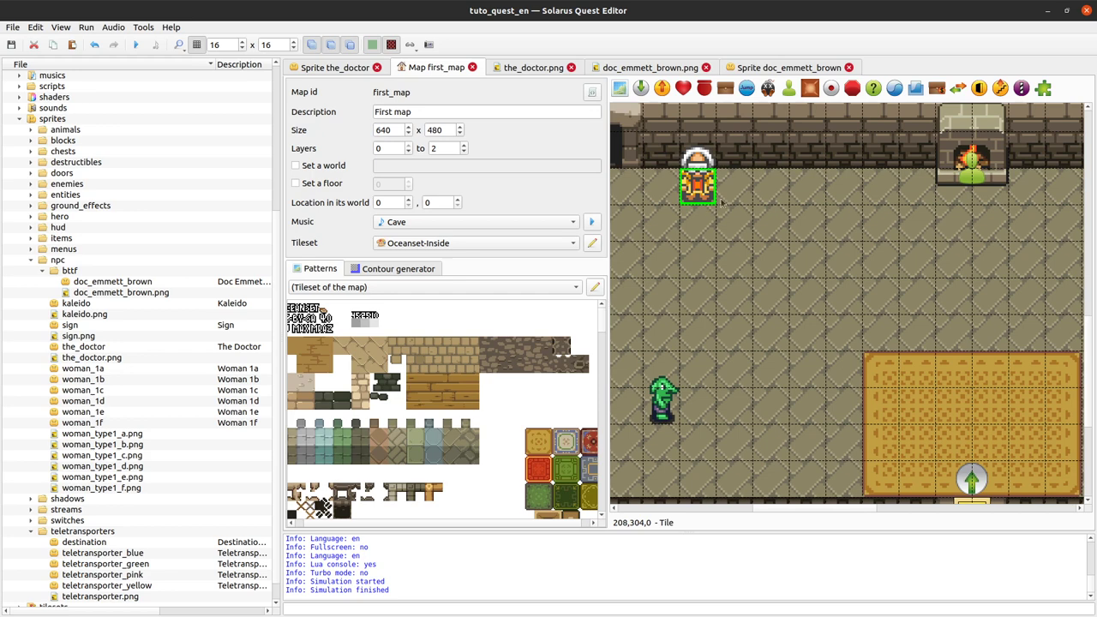
{"action": "left_click", "coordinate": [346, 70]}
{"action": "left_click", "coordinate": [760, 69]}
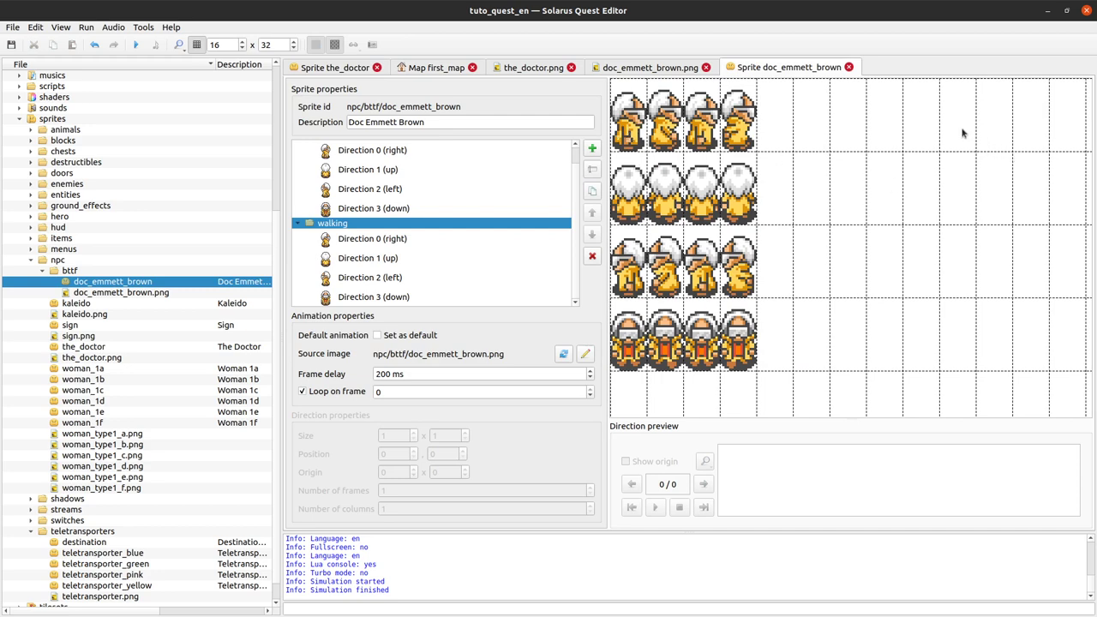
Step: Compare first_map with the doc_emmett_brown sprite, inspecting the sheet's first frame row
{"action": "left_click", "coordinate": [436, 68]}
{"action": "scroll", "coordinate": [942, 249], "scroll_direction": "up", "scroll_amount": 5}
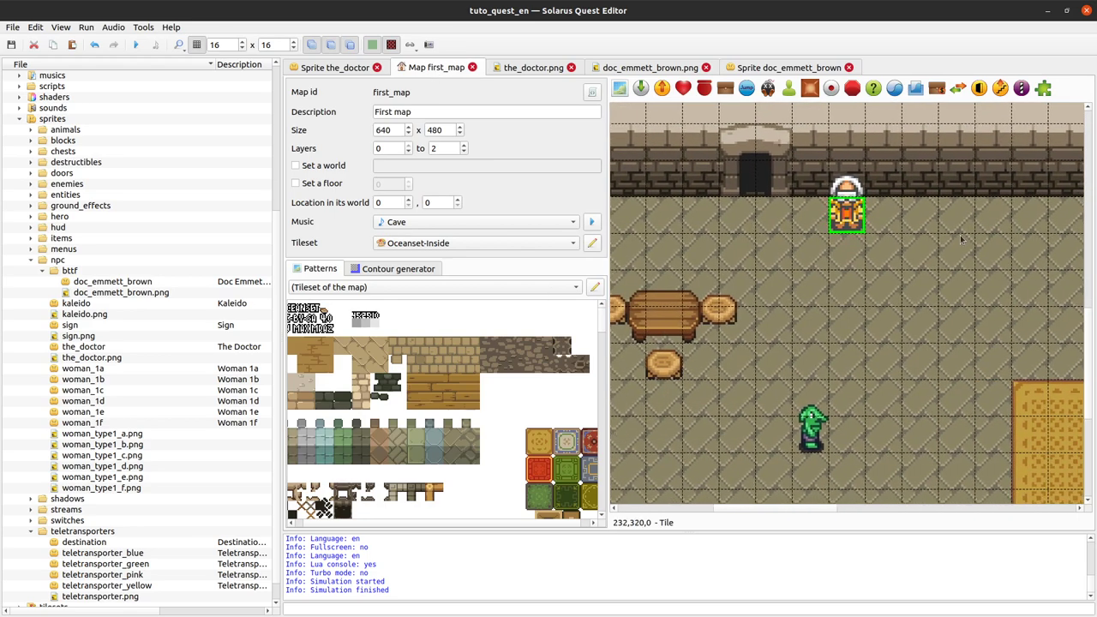
{"action": "scroll", "coordinate": [943, 249], "scroll_direction": "right", "scroll_amount": 5}
{"action": "scroll", "coordinate": [943, 249], "scroll_direction": "down", "scroll_amount": 1}
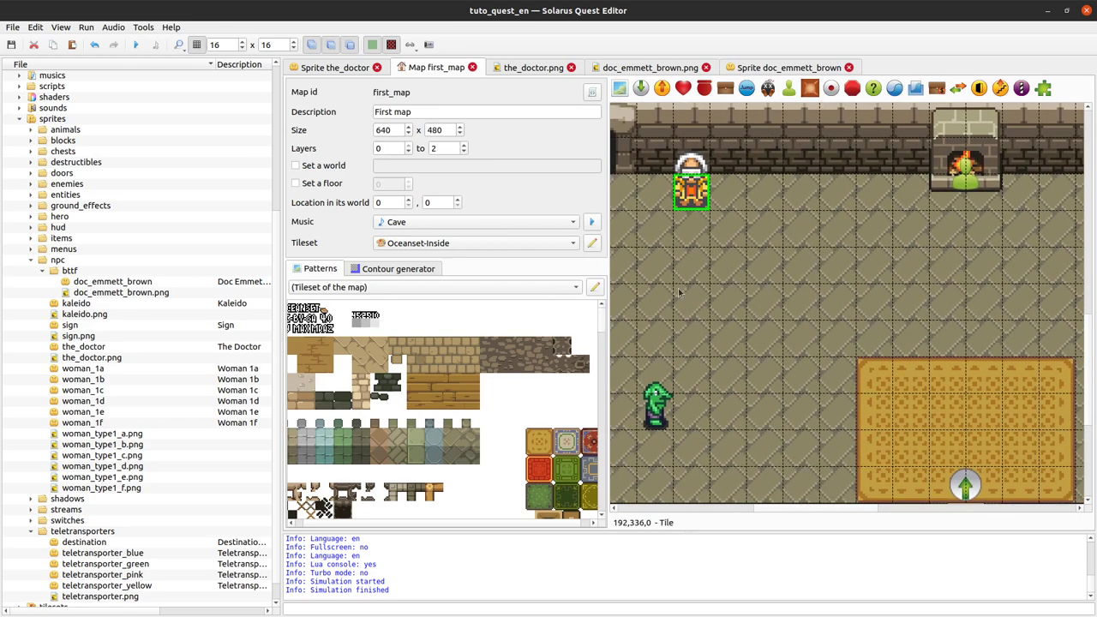
{"action": "left_click", "coordinate": [803, 68]}
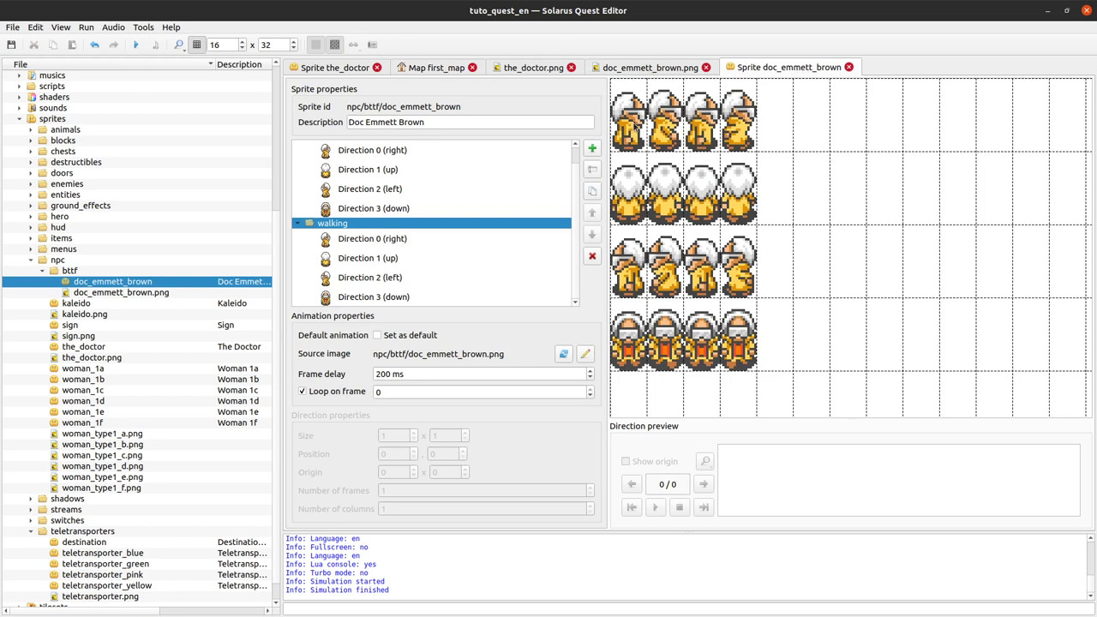
{"action": "left_click", "coordinate": [637, 128]}
{"action": "left_click", "coordinate": [860, 117]}
{"action": "left_click", "coordinate": [444, 68]}
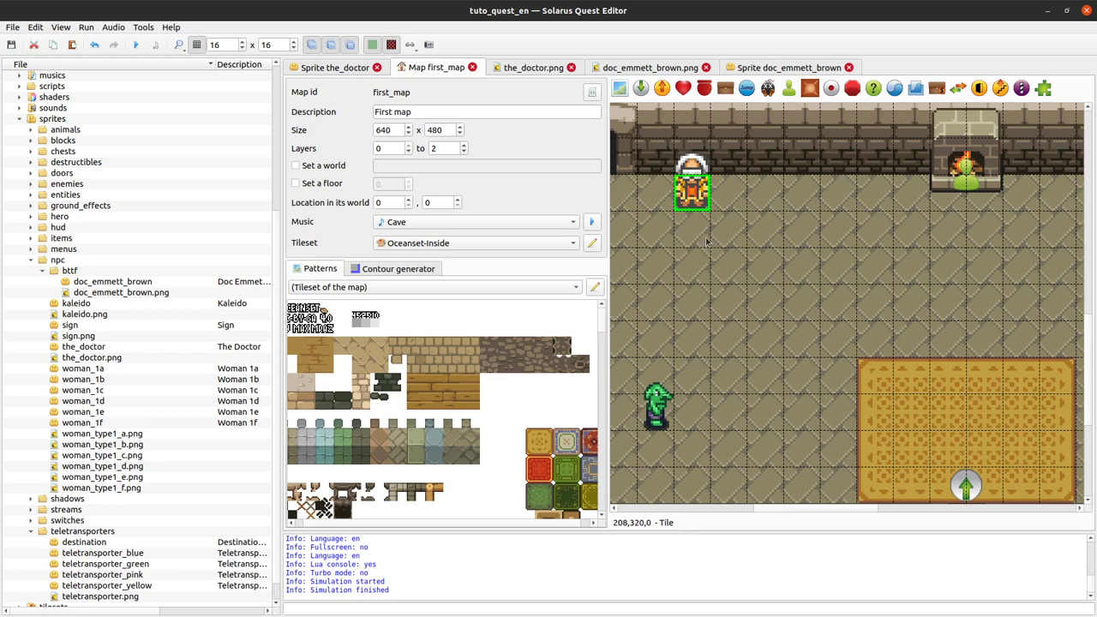
Step: Select the walking animation's down direction and turn on Show origin in the preview
{"action": "left_click", "coordinate": [790, 68]}
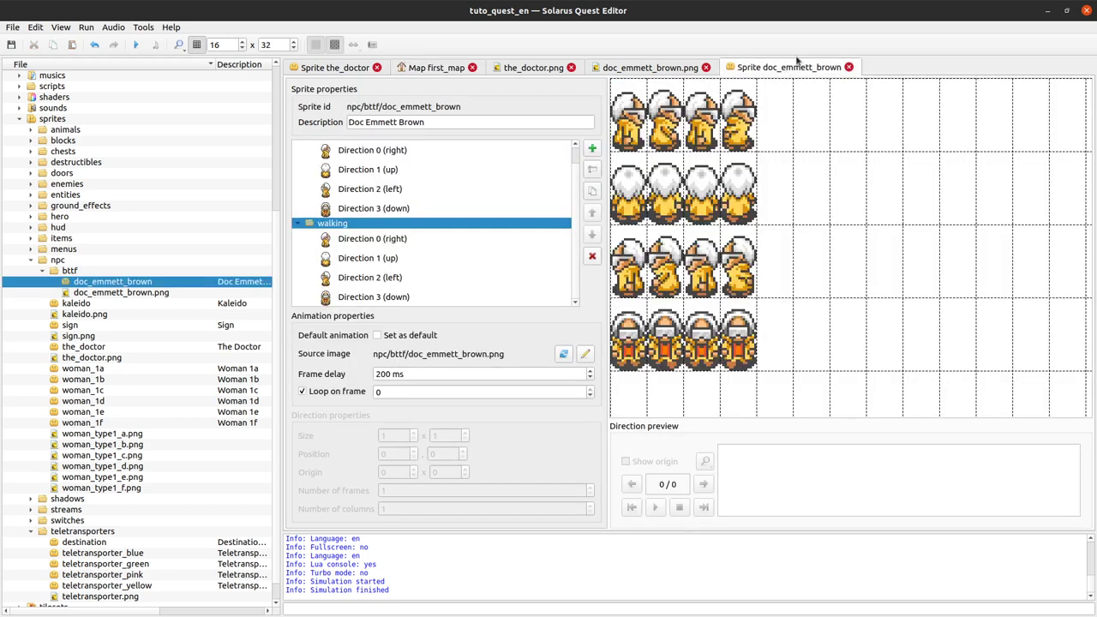
{"action": "scroll", "coordinate": [396, 257], "scroll_direction": "up", "scroll_amount": 1}
{"action": "scroll", "coordinate": [399, 283], "scroll_direction": "down", "scroll_amount": 1}
{"action": "left_click", "coordinate": [401, 295]}
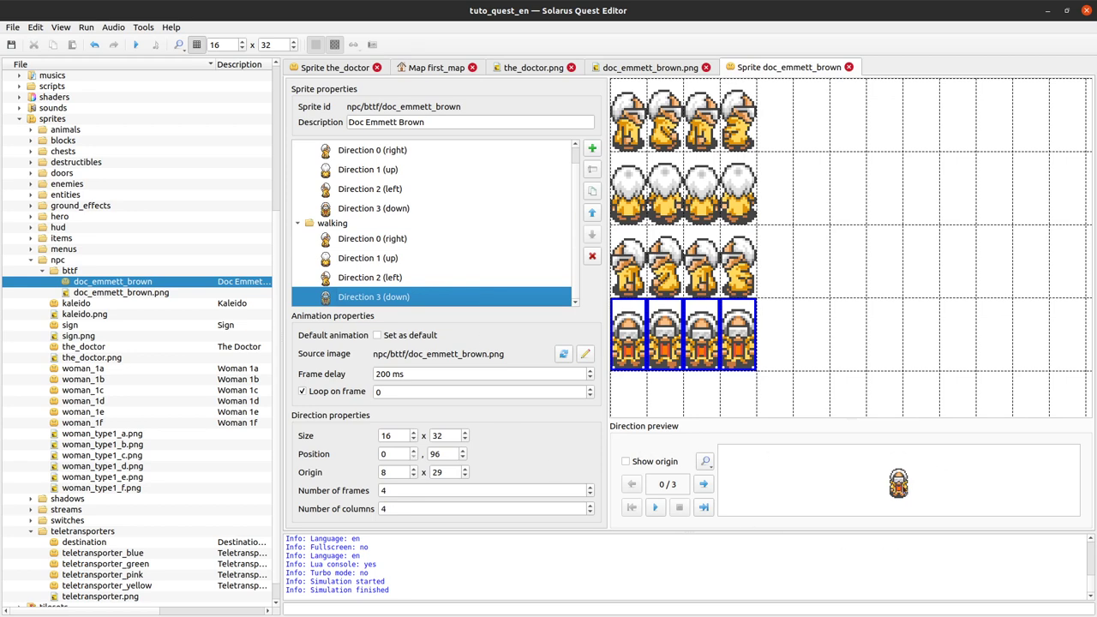
{"action": "left_click", "coordinate": [660, 460]}
Step: Review the stopped left, up and right directions, then return to walking down
{"action": "left_click", "coordinate": [423, 194]}
{"action": "scroll", "coordinate": [424, 200], "scroll_direction": "up", "scroll_amount": 1}
{"action": "left_click", "coordinate": [388, 174]}
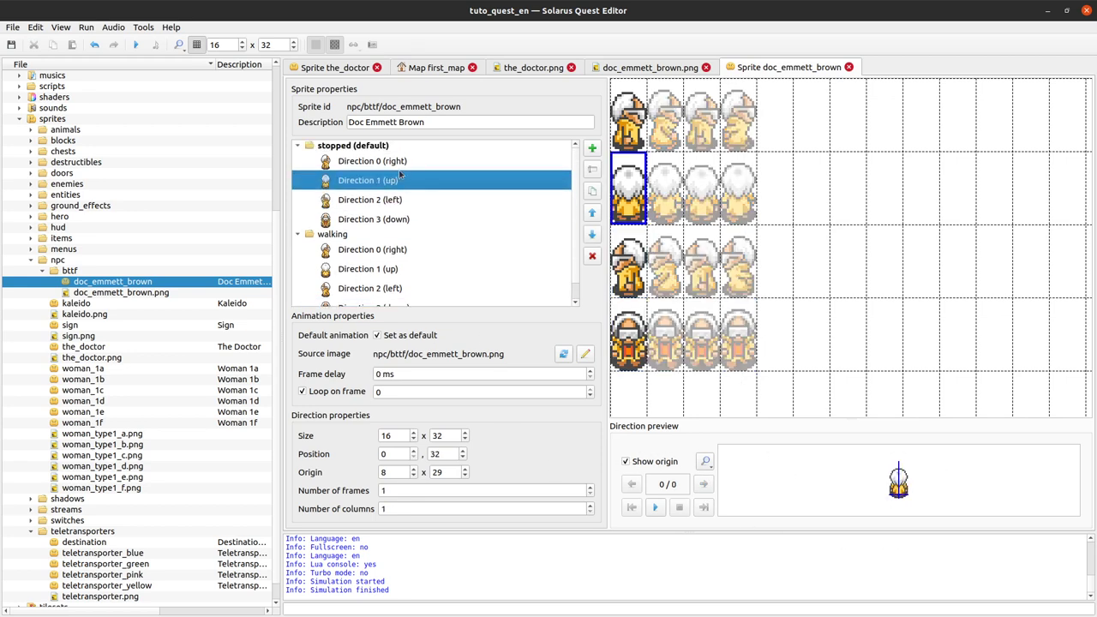
{"action": "left_click", "coordinate": [417, 166]}
{"action": "scroll", "coordinate": [428, 282], "scroll_direction": "down", "scroll_amount": 1}
{"action": "left_click", "coordinate": [421, 294]}
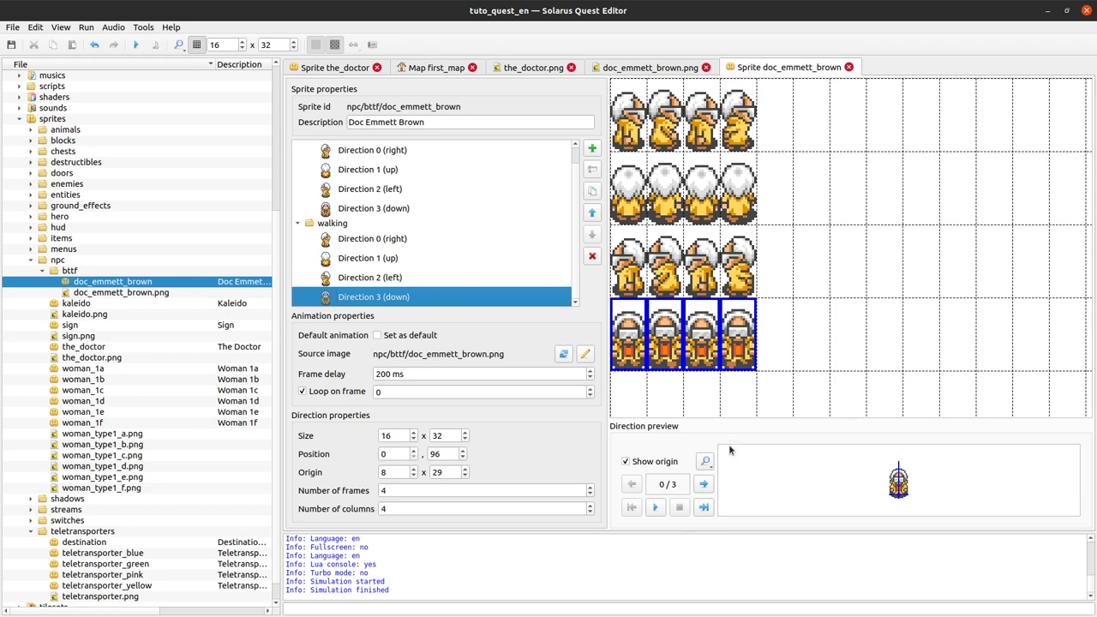
Step: Open the Doc NPC's properties on first_map and select its Position X value 200
{"action": "left_click", "coordinate": [426, 68]}
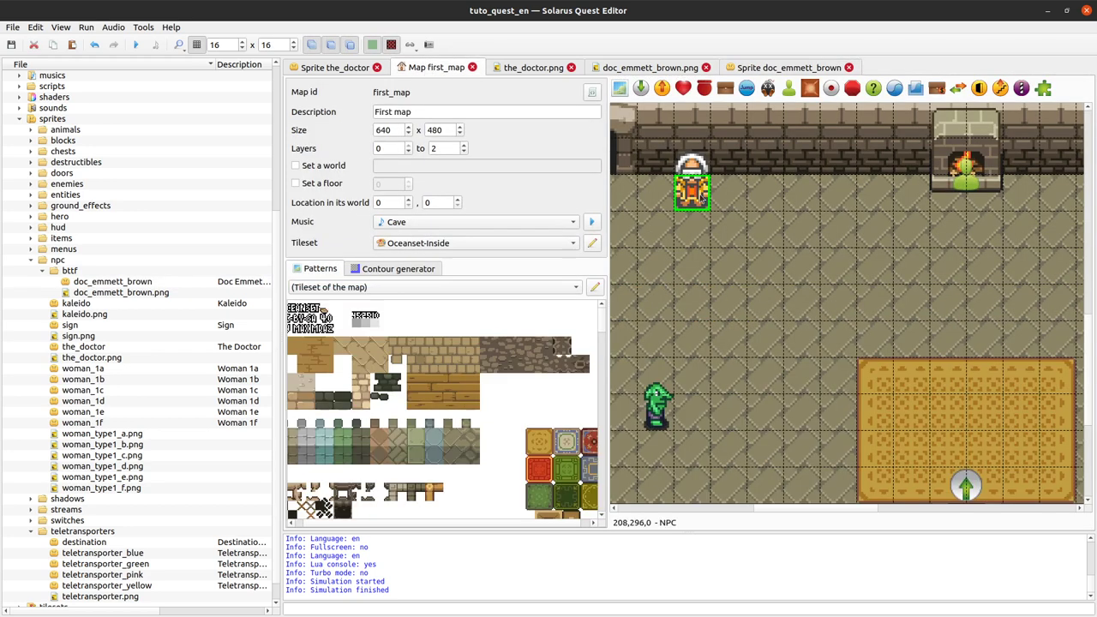
{"action": "double_click", "coordinate": [690, 209]}
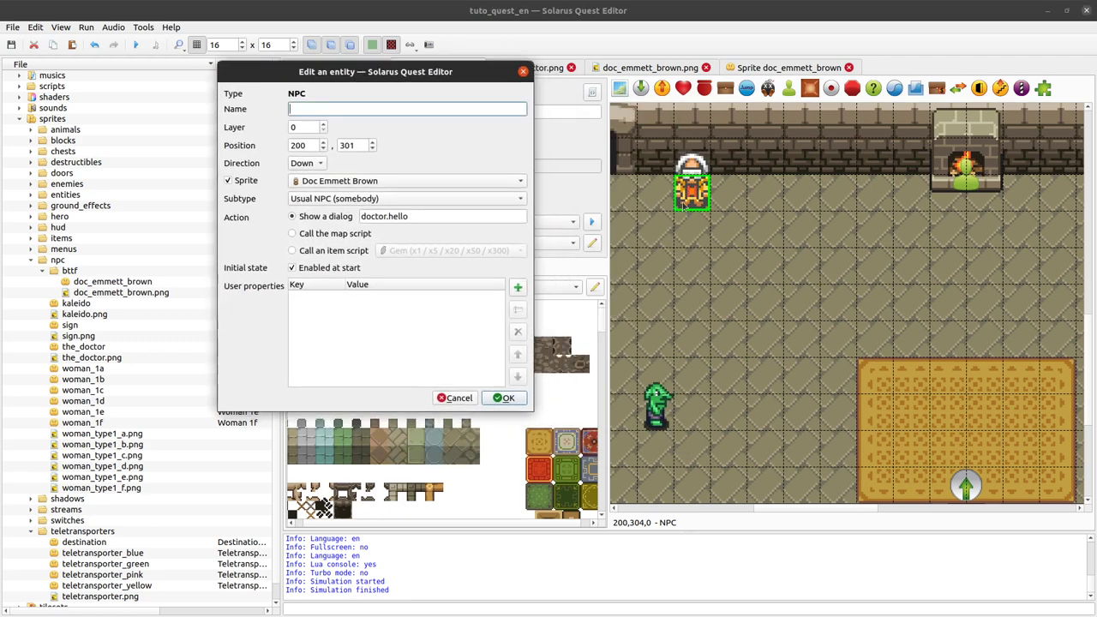
{"action": "left_click", "coordinate": [305, 146]}
{"action": "left_click_drag", "start_coordinate": [306, 146], "coordinate": [290, 146]}
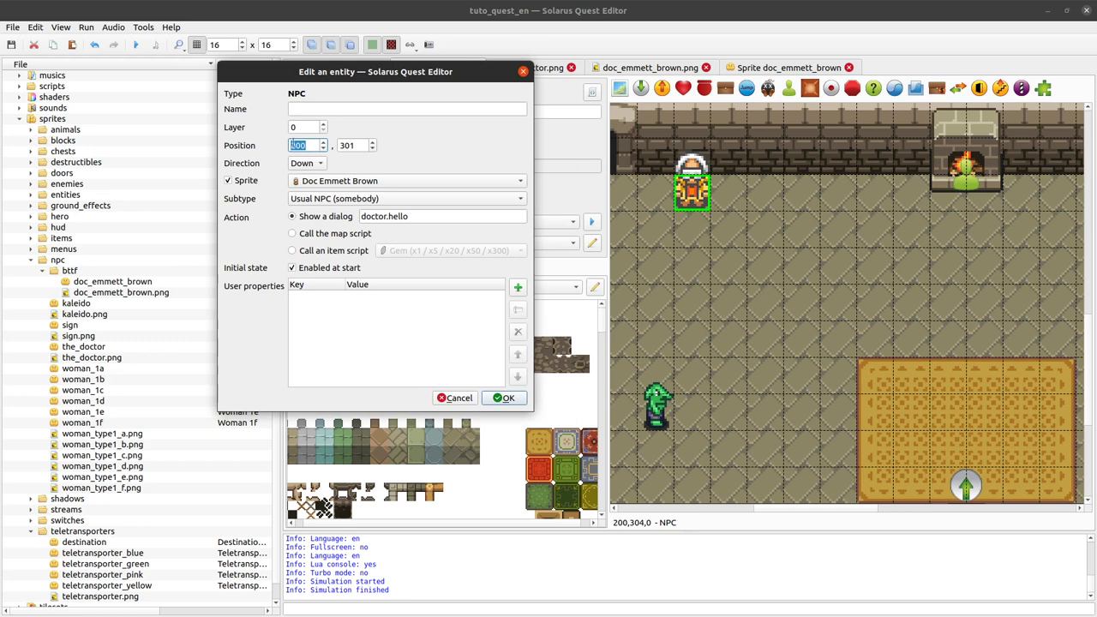